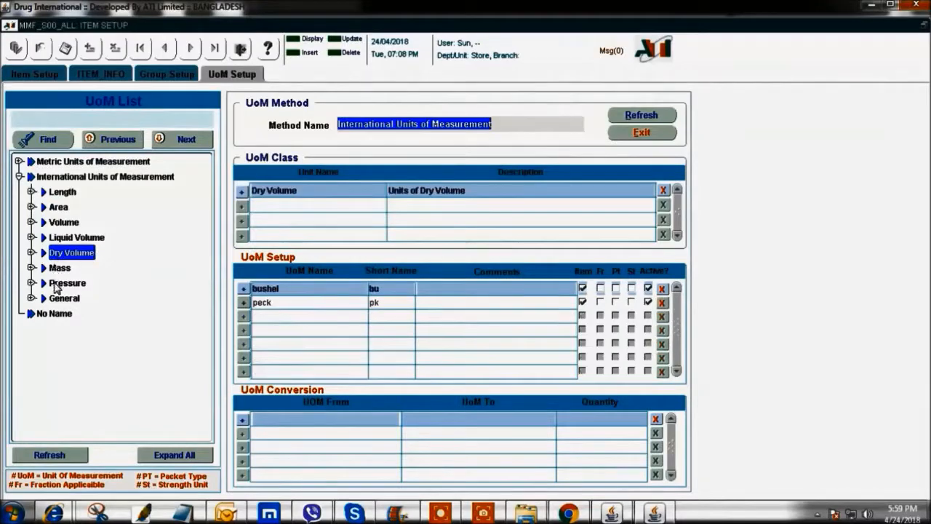
Review the units in the General class of International Units of Measurement and browse the item information list.
click(61, 298)
click(273, 343)
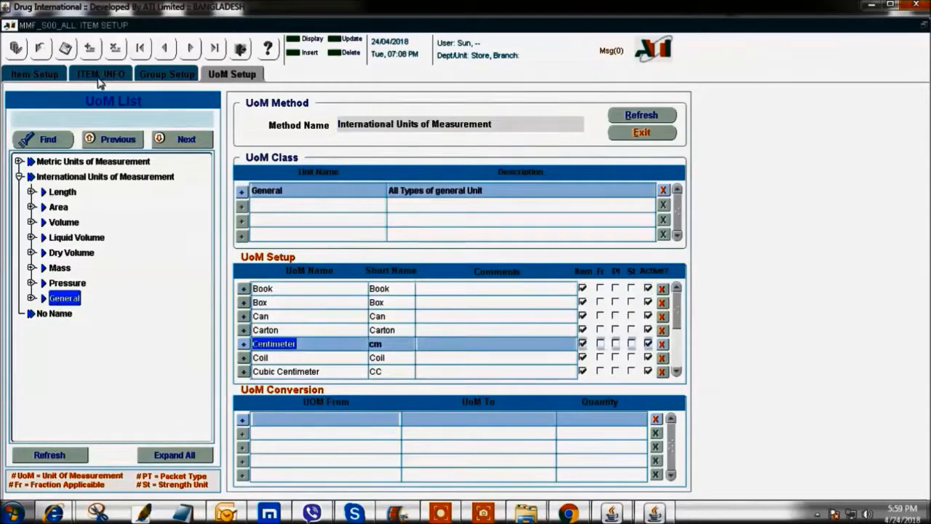
click(100, 73)
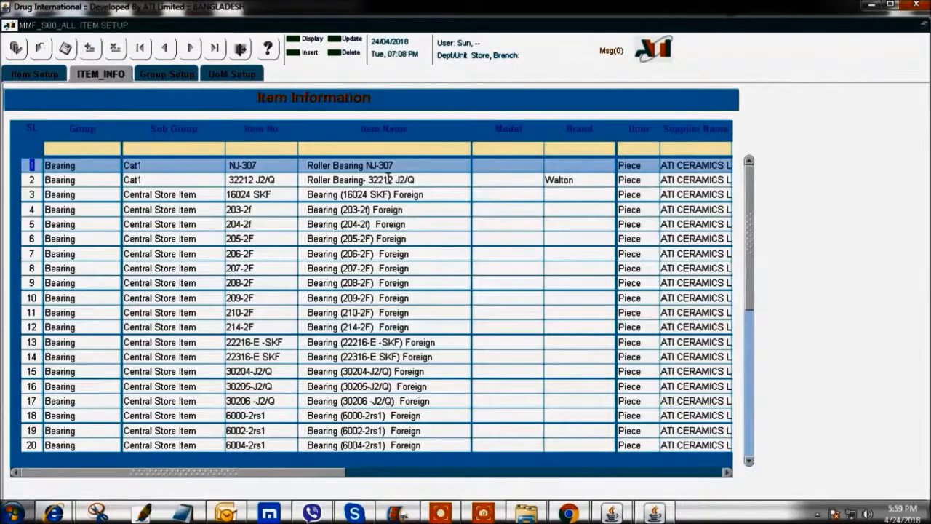
click(266, 219)
scroll(120, 251, down, 5)
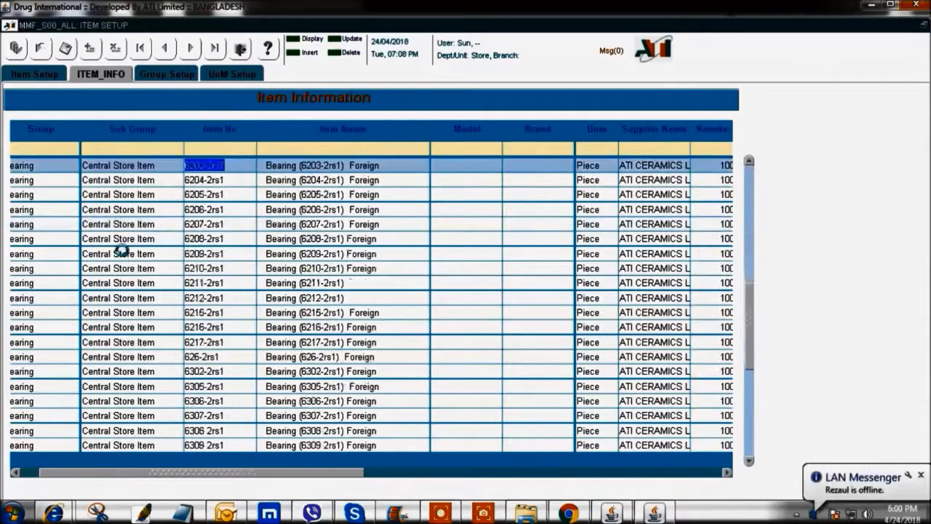
scroll(120, 251, up, 4)
scroll(120, 251, up, 2)
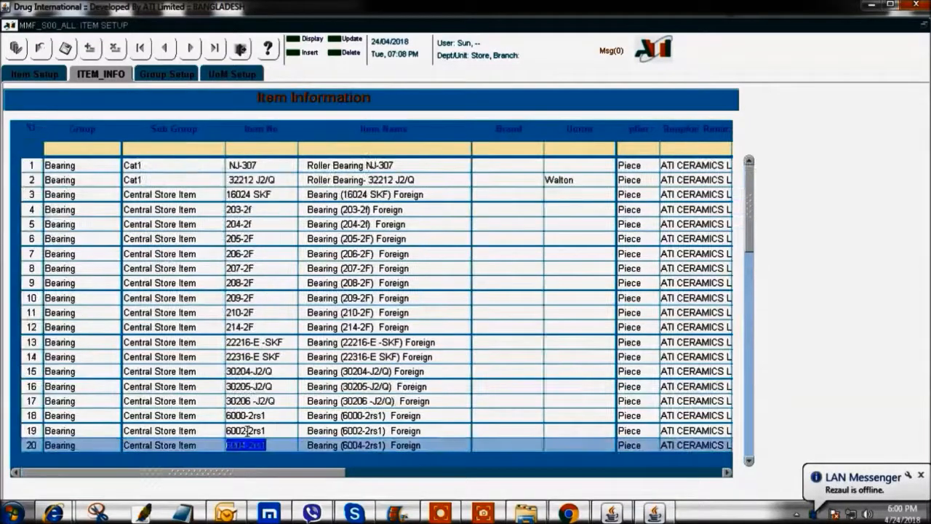
Start a new item record in the Electical module group with Box as its unit of measure, and leave the item setup form.
click(26, 74)
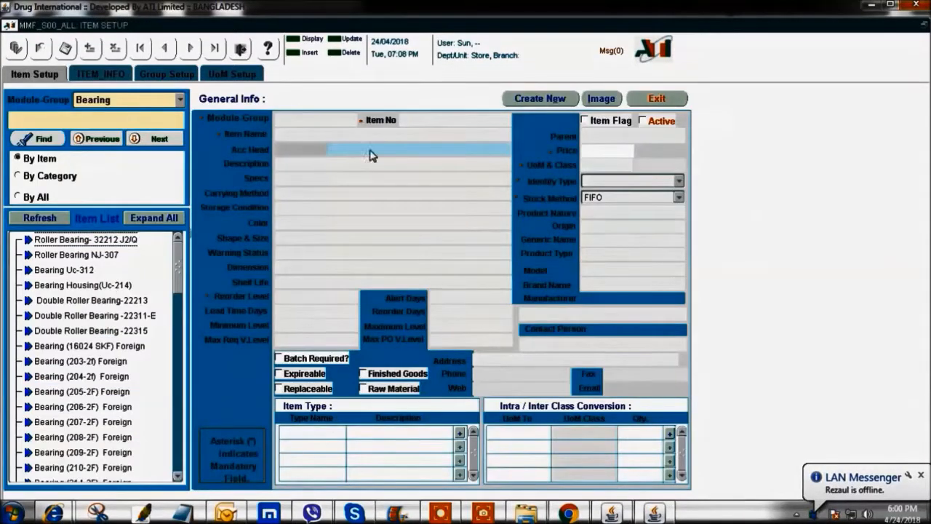
click(525, 100)
double_click(322, 122)
double_click(392, 258)
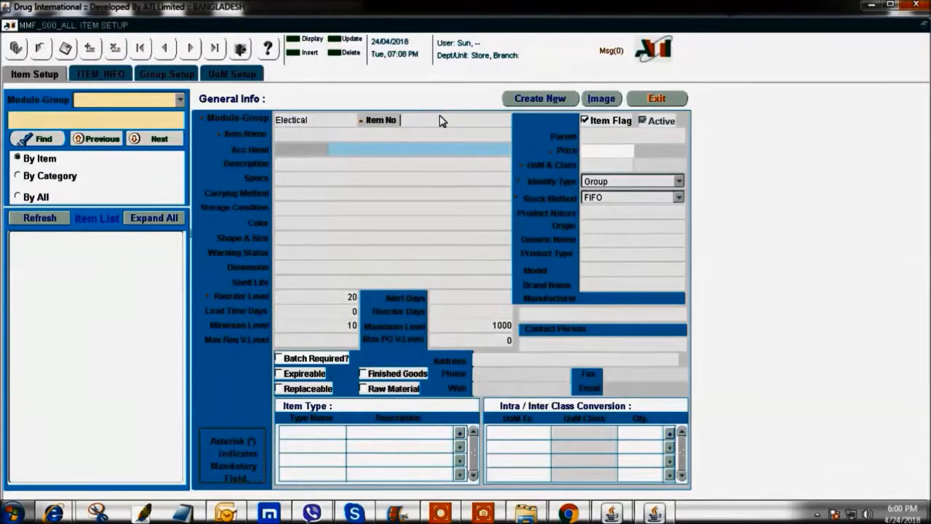
double_click(590, 163)
click(502, 220)
double_click(501, 222)
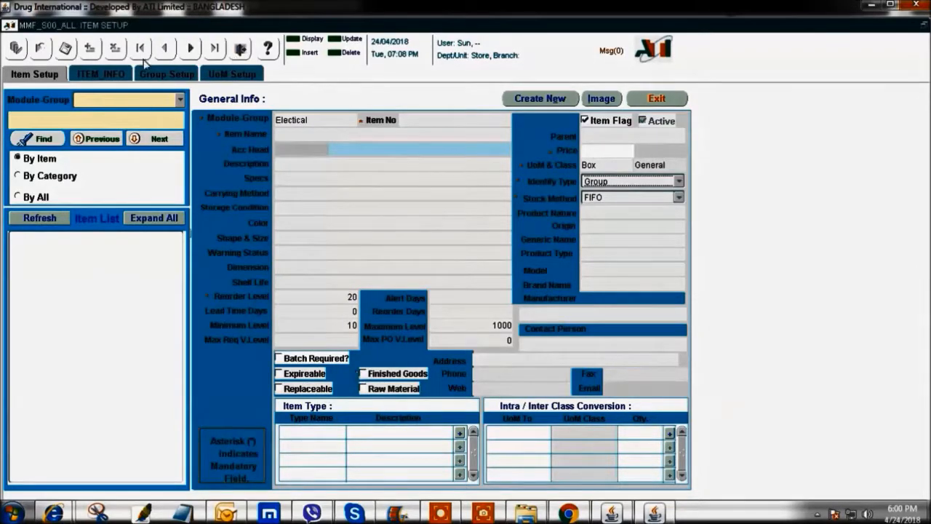
click(240, 48)
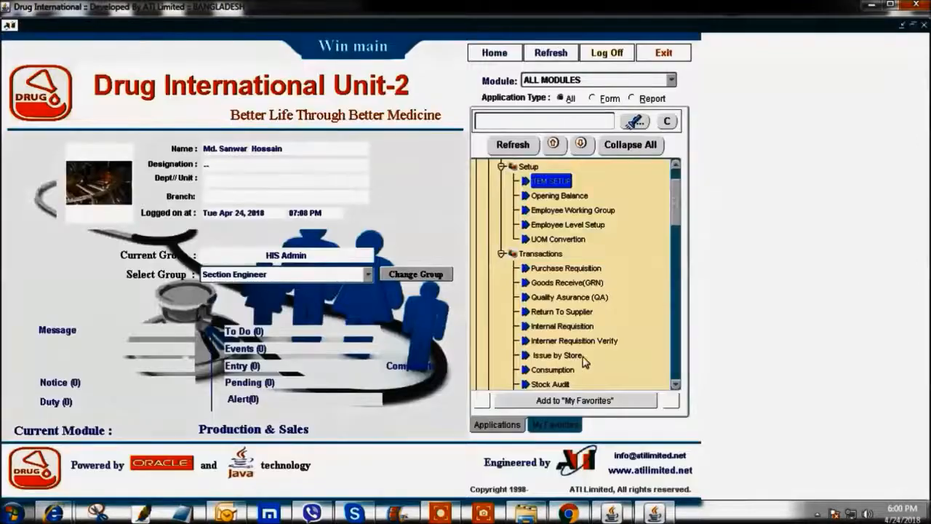
Open the Purchase Requisition transaction form.
scroll(565, 217, down, 5)
scroll(565, 217, up, 3)
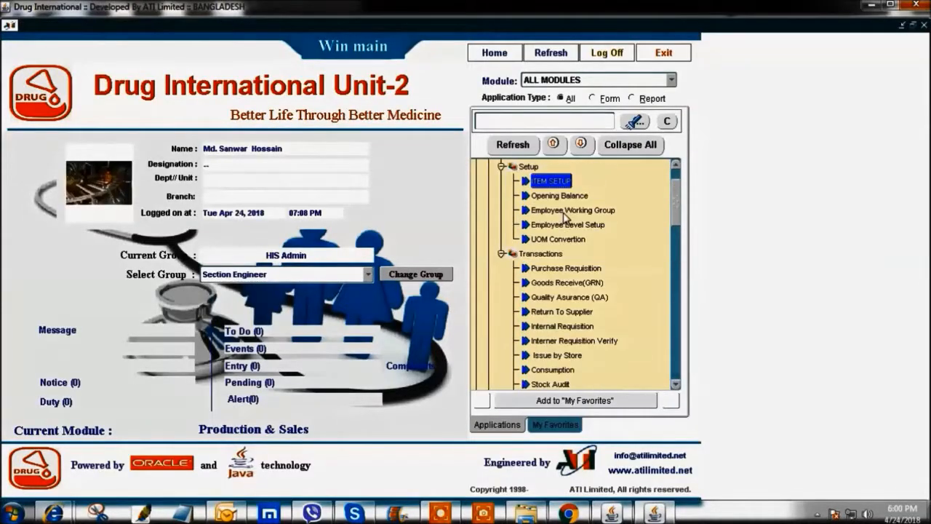
click(552, 269)
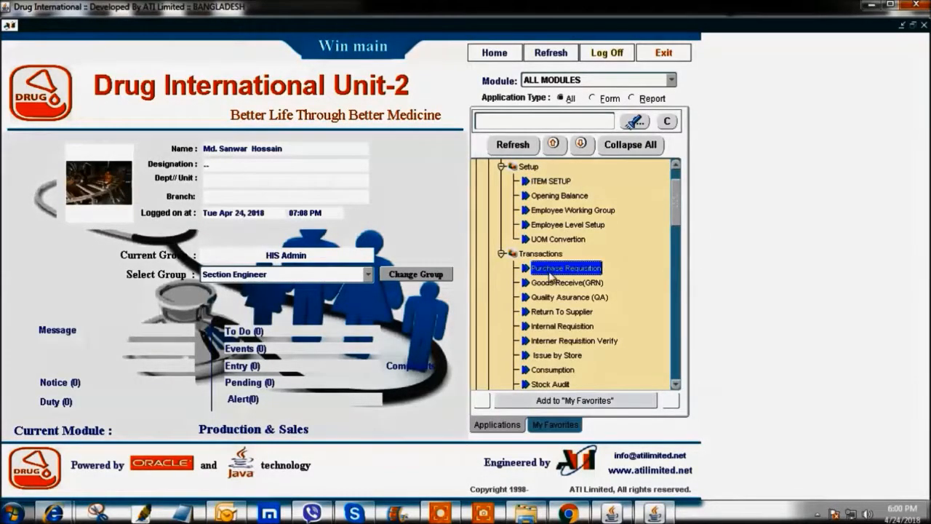
double_click(553, 269)
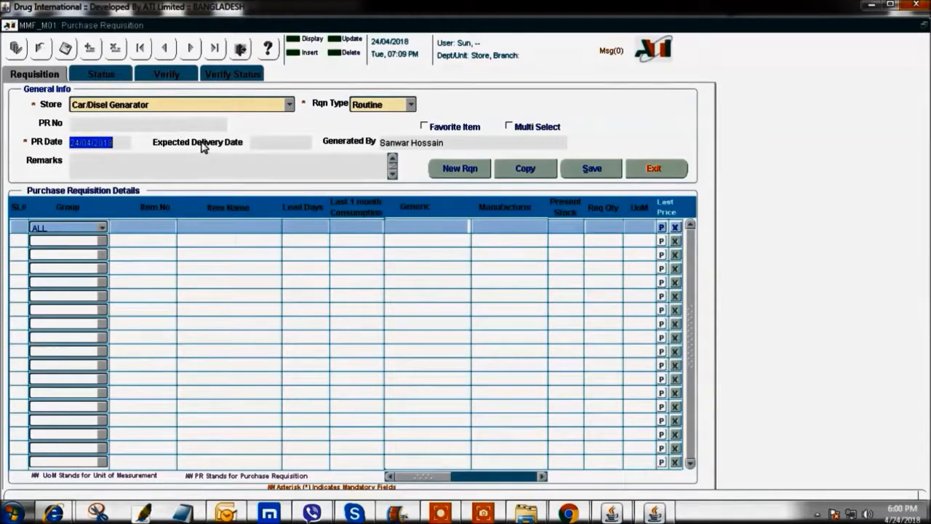
Check the status of today's purchase requisitions for the Store department, examining the item details of each requisition.
click(96, 76)
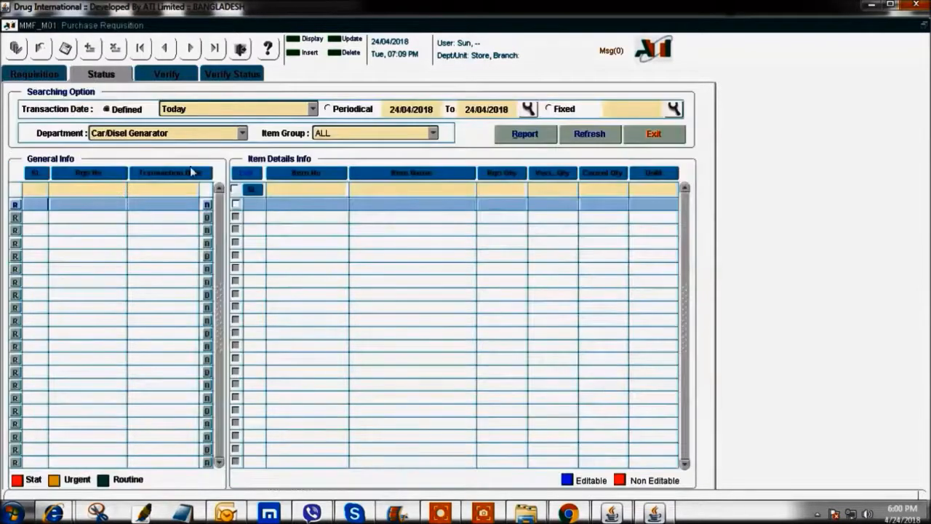
click(237, 134)
click(148, 159)
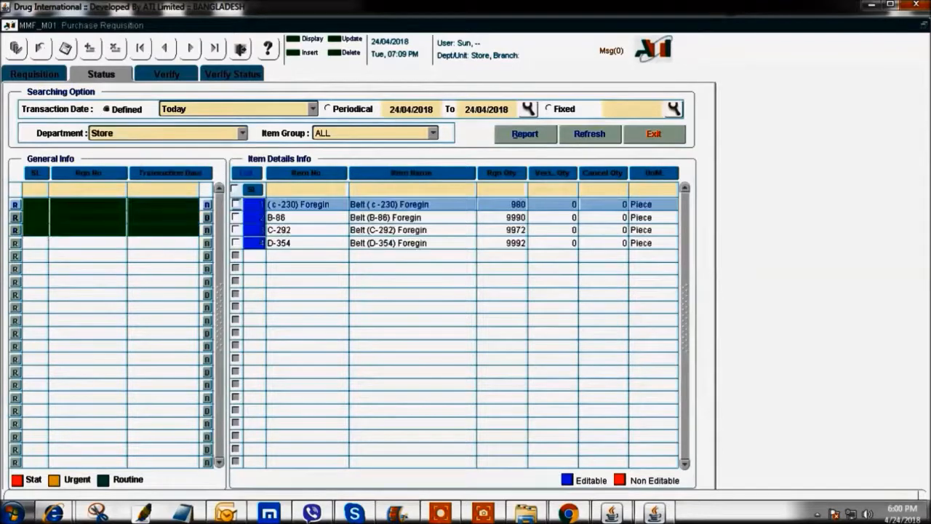
click(142, 230)
click(141, 218)
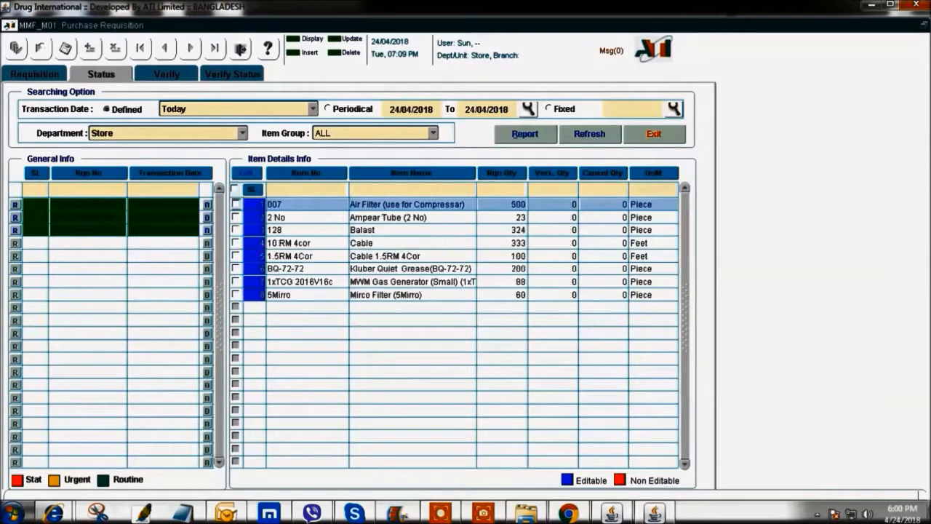
click(141, 204)
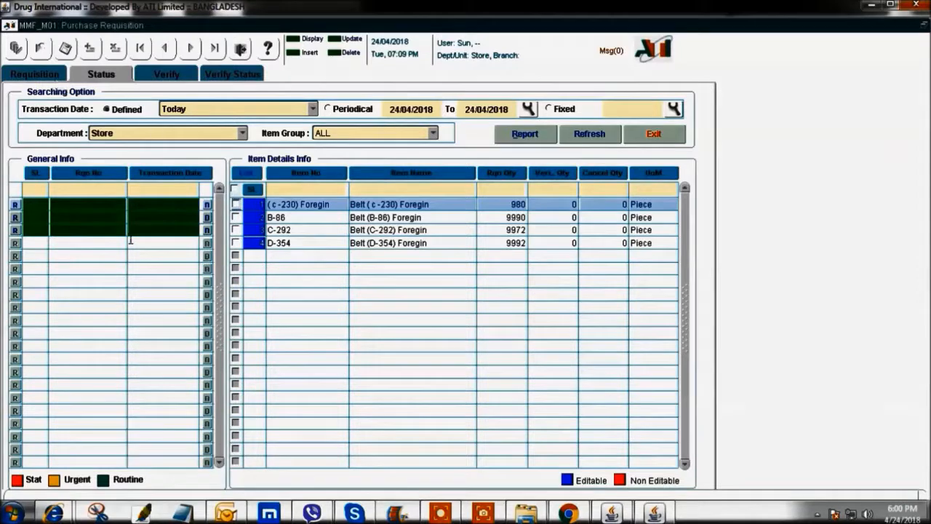
click(104, 230)
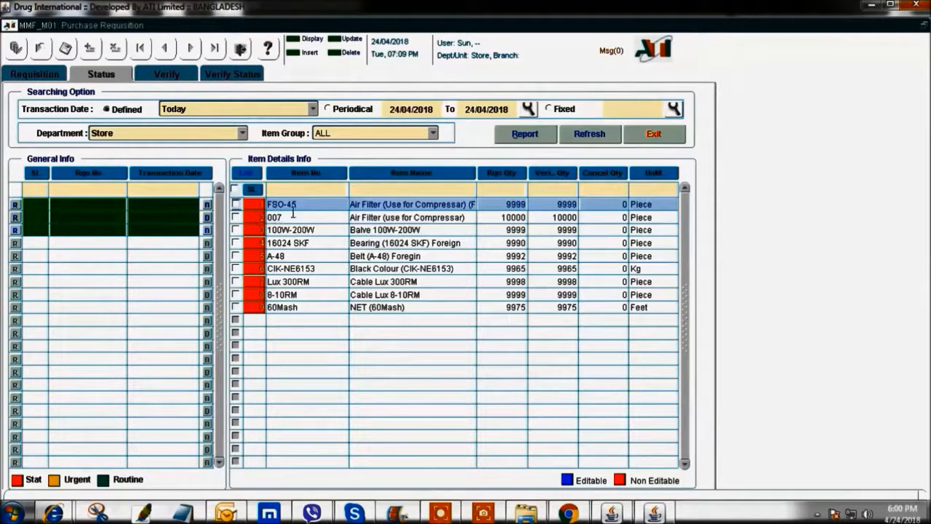
Filter the verification work list by the requisition number of the Belt (B-86) Foregin entry.
click(166, 74)
click(156, 222)
click(219, 195)
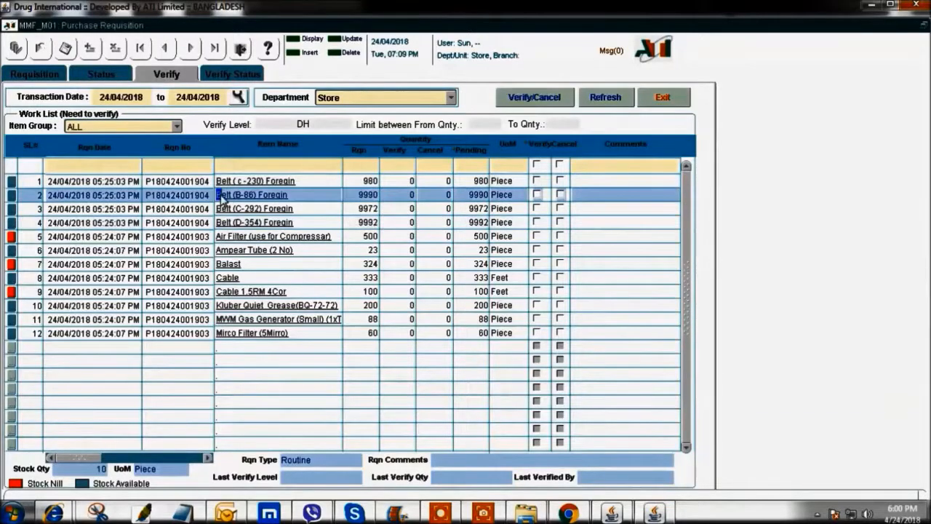
click(172, 195)
click(196, 199)
click(210, 195)
key(ctrl+c)
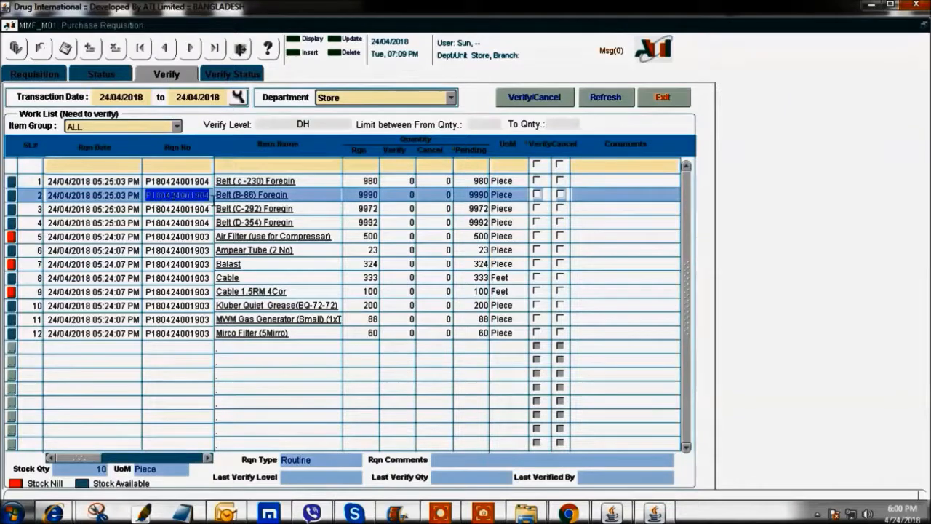
click(177, 167)
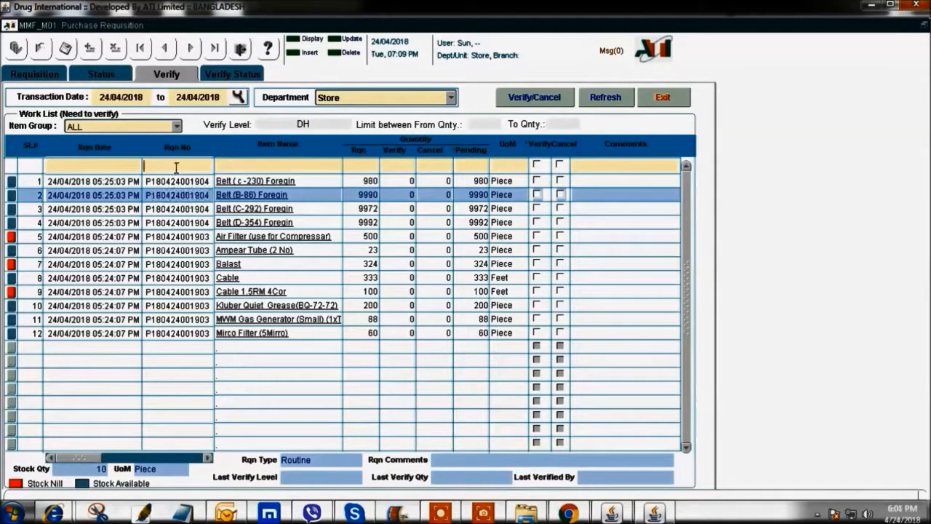
key(ctrl+v)
key(Return)
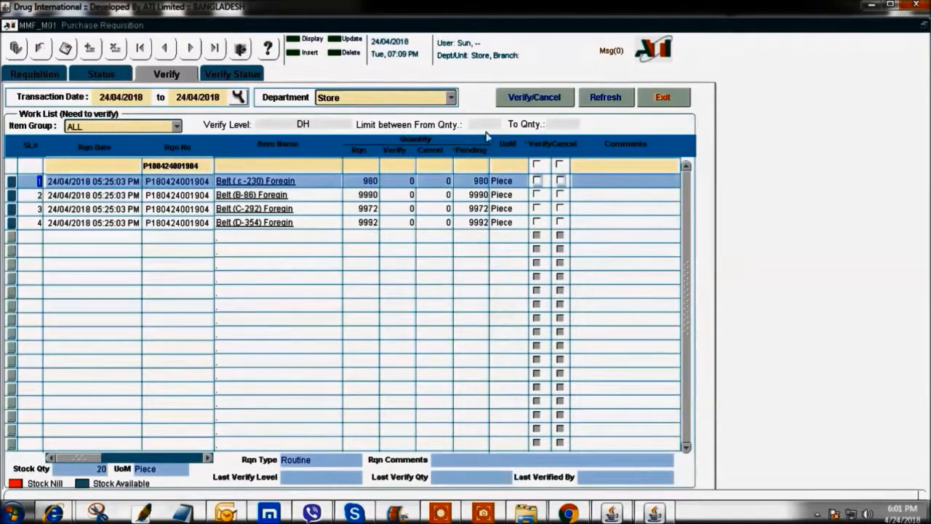
Verify all items of the filtered requisition and check them in the list of verified requisitions.
click(537, 165)
click(529, 97)
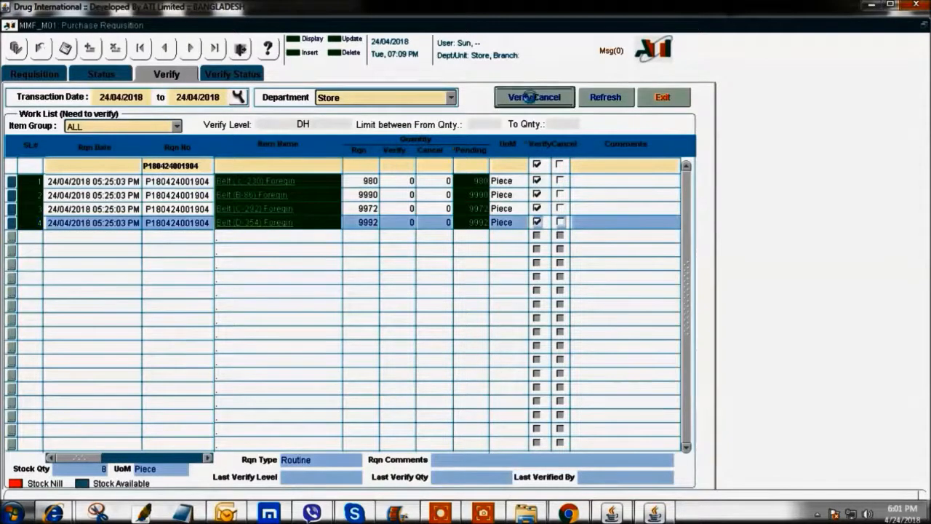
click(538, 308)
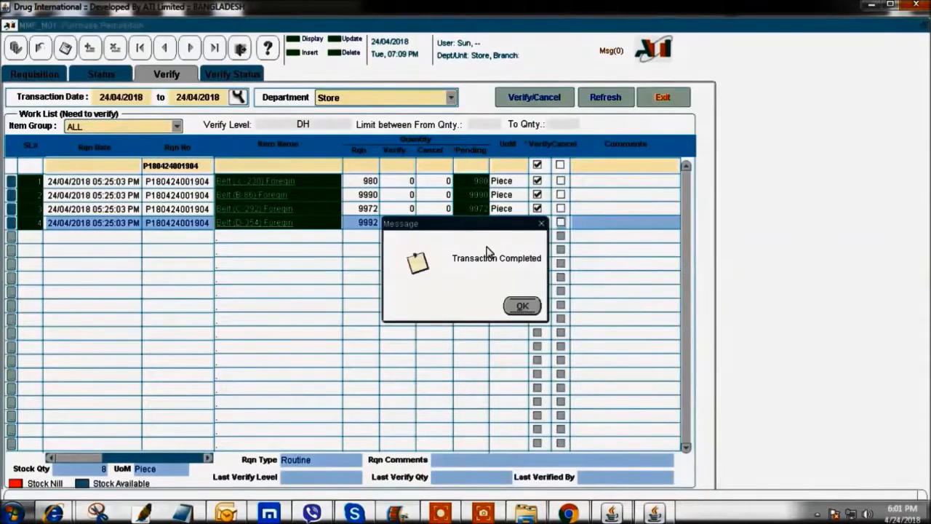
click(523, 305)
click(230, 75)
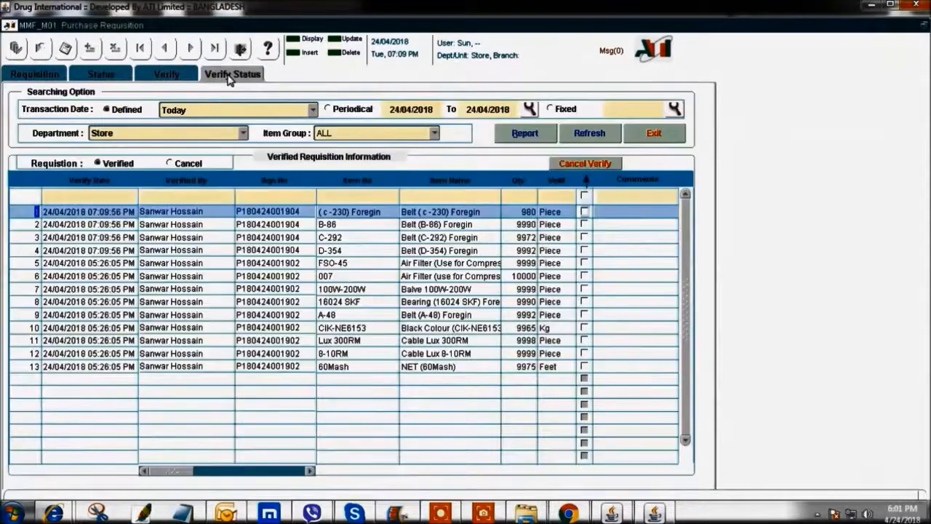
click(200, 277)
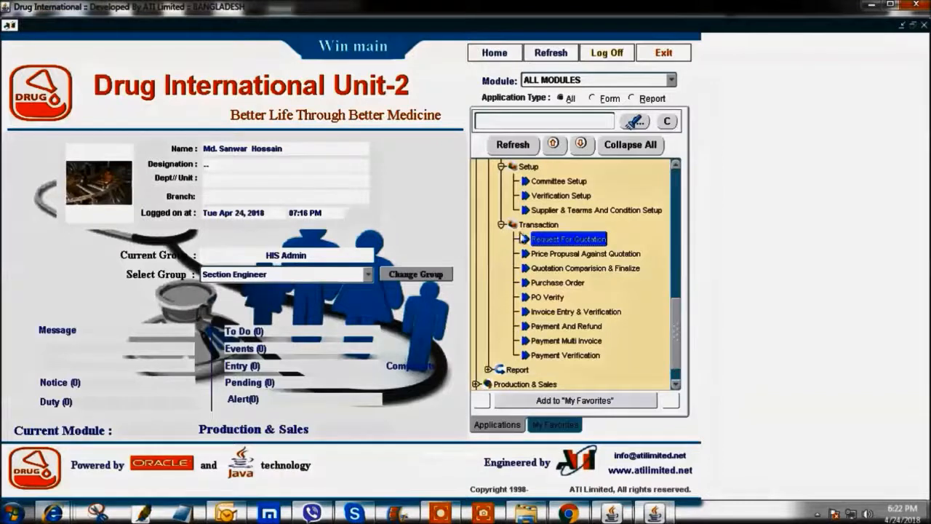
Open the Request For Quotation form and pick the second tender from the list of existing quotation requests.
double_click(554, 240)
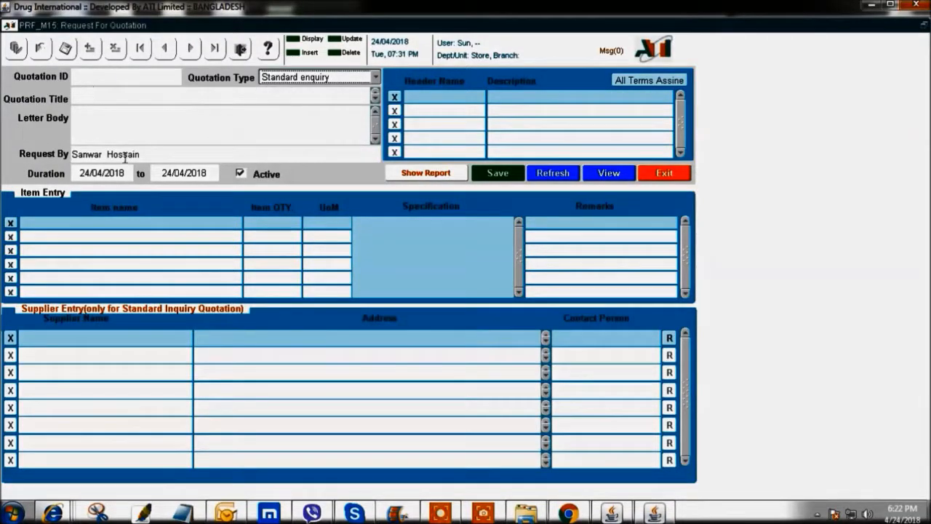
click(607, 175)
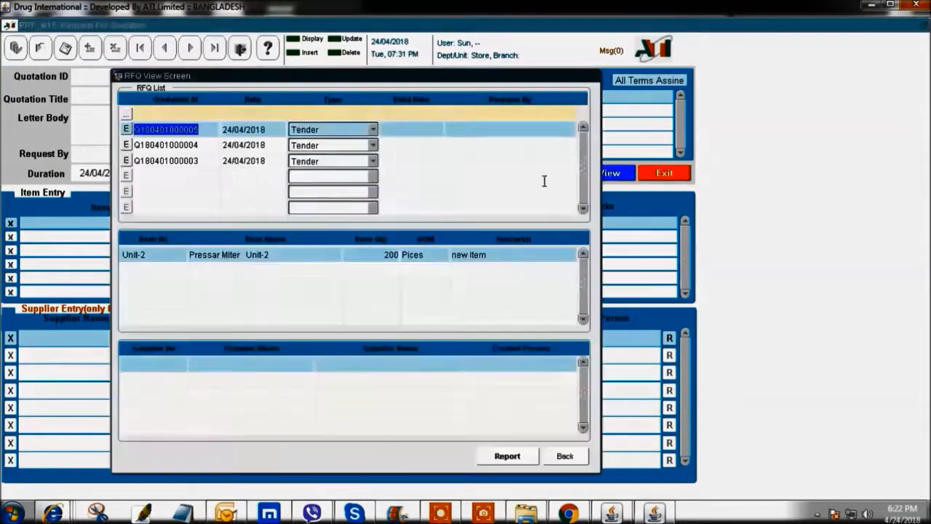
click(127, 144)
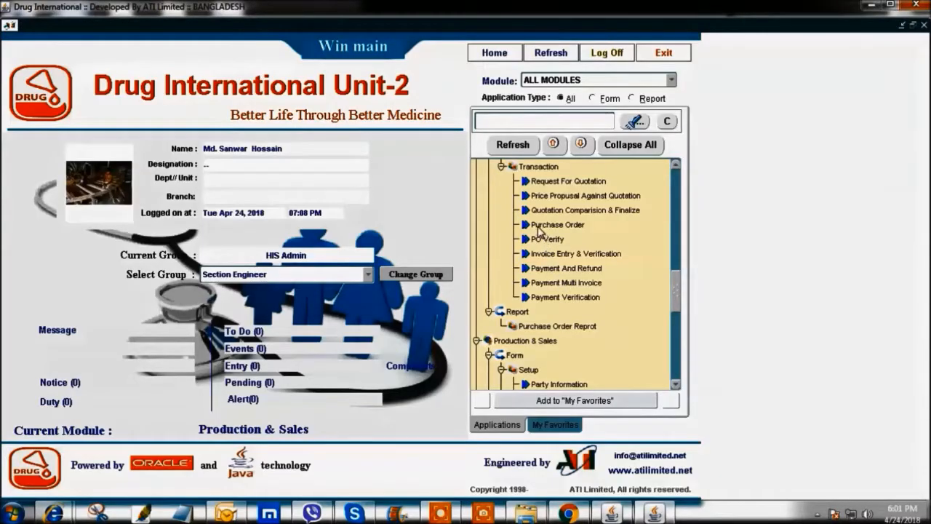
Open the Purchase Order form and set the order's department to Store.
click(540, 227)
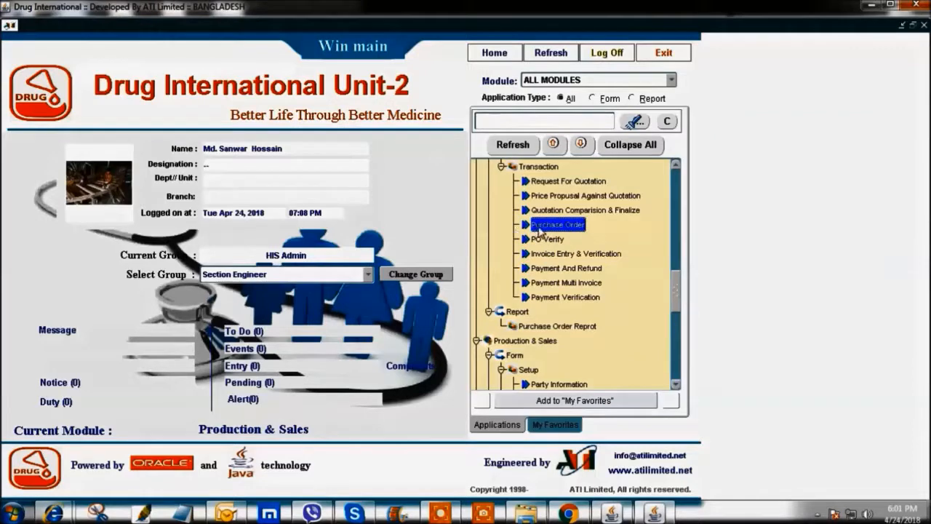
double_click(540, 227)
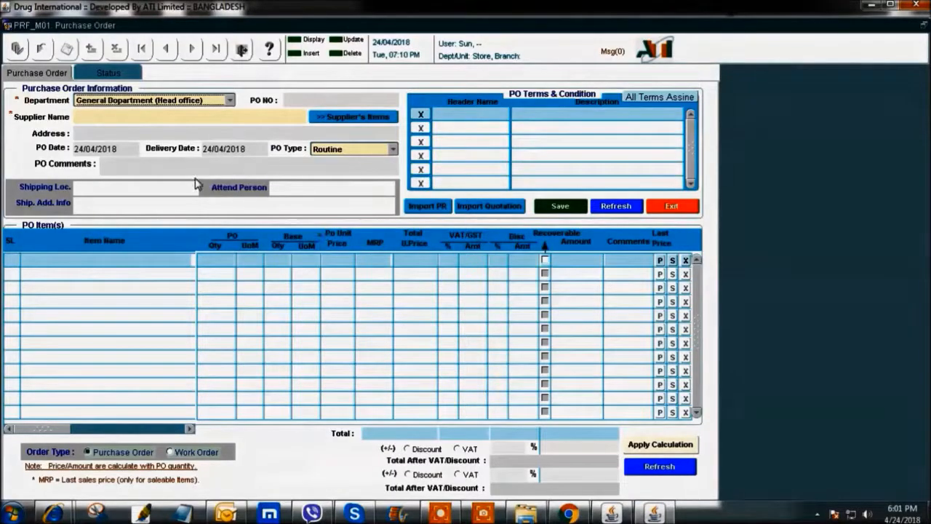
click(203, 102)
click(204, 114)
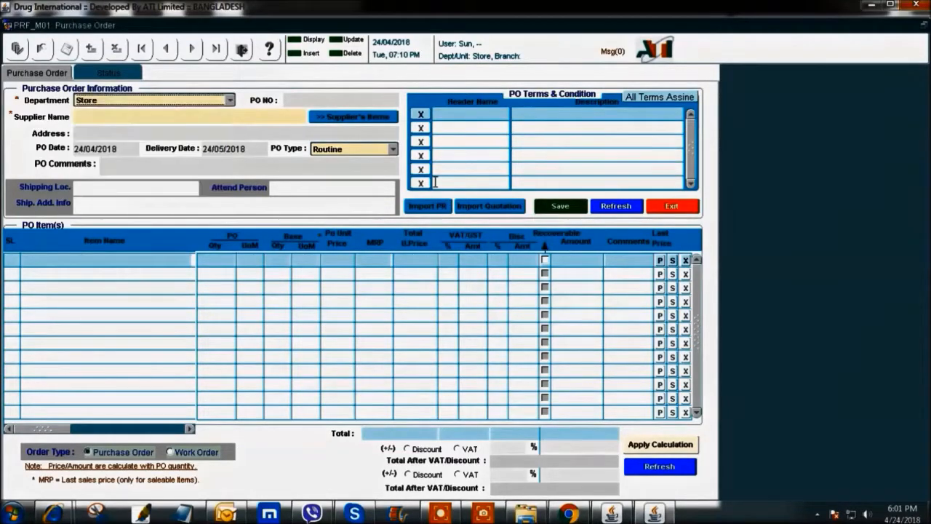
Filter the purchase requisitions by the Belt (B-86) Foregin entry's requisition number and import all its items into the purchase order.
click(450, 207)
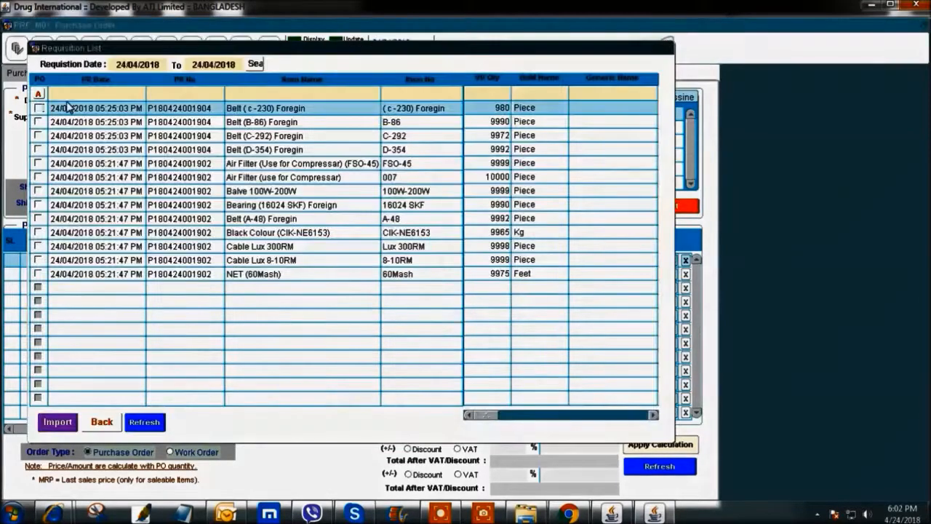
click(216, 121)
key(ctrl+c)
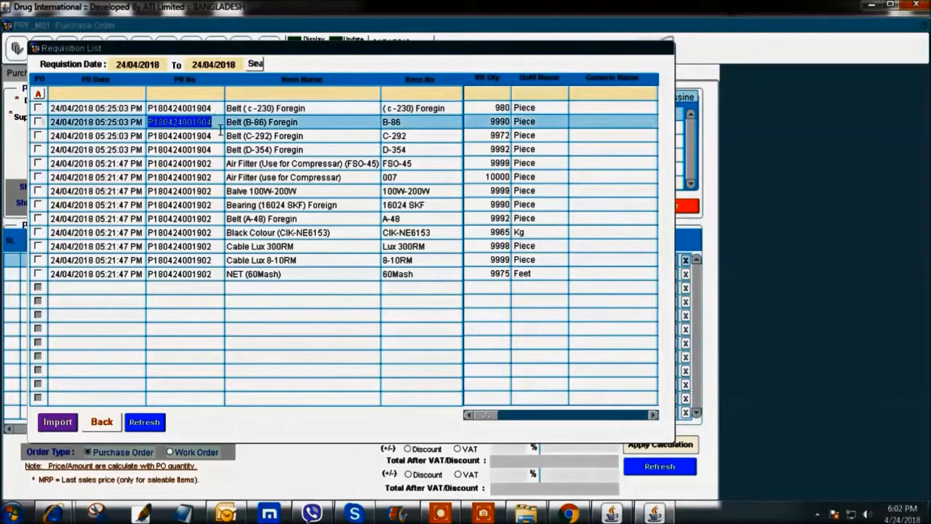
click(195, 94)
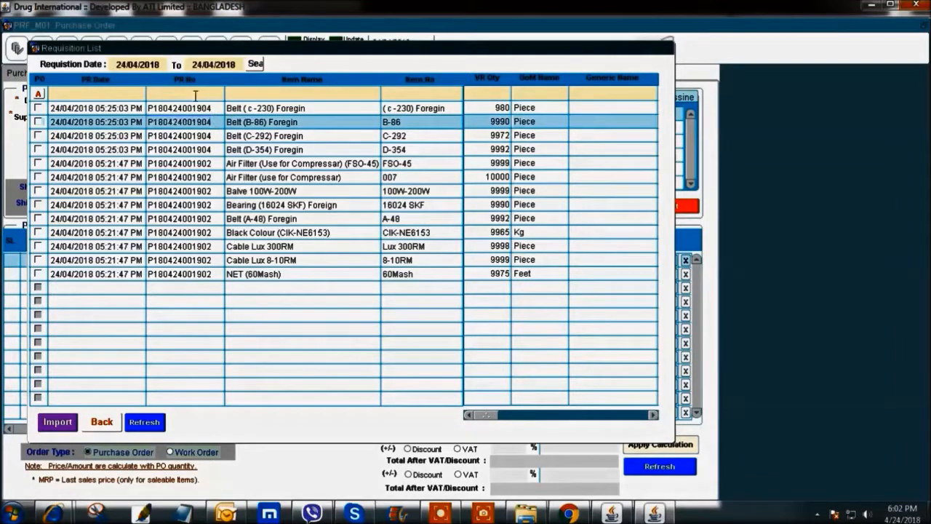
key(ctrl+v)
key(Return)
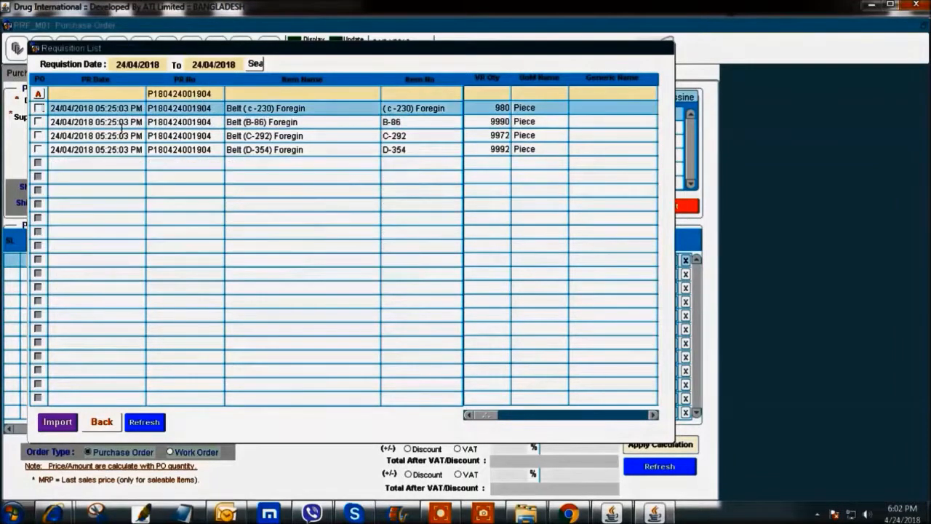
click(39, 94)
click(58, 422)
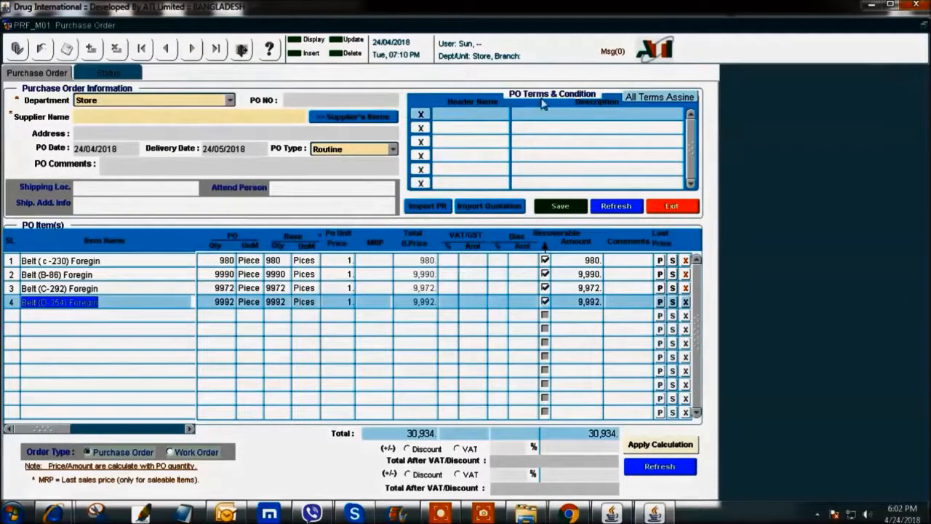
Assign all predefined terms and conditions to the purchase order and remove the fifth assigned term.
double_click(471, 112)
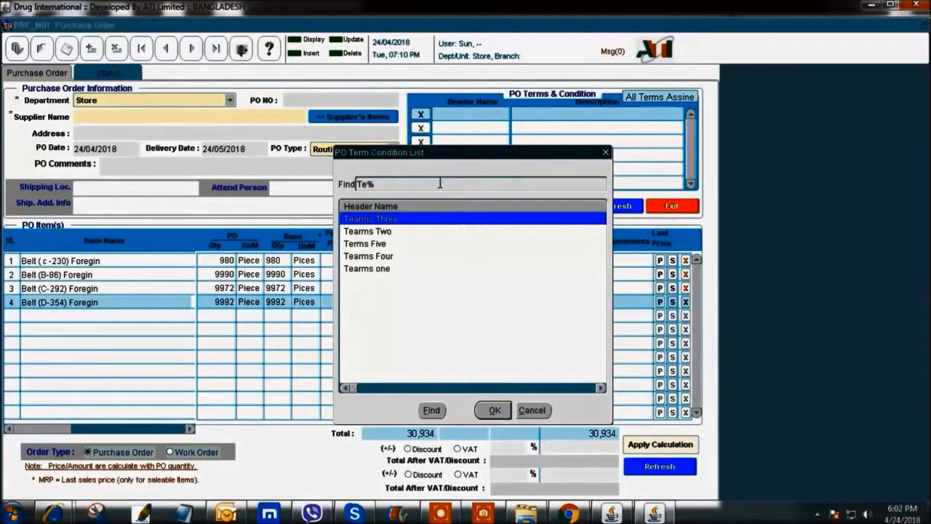
click(606, 152)
click(646, 101)
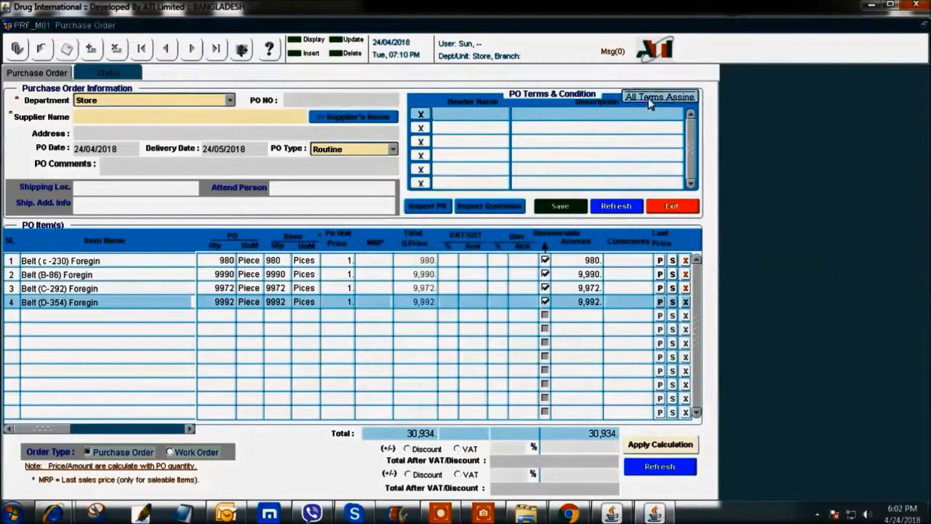
click(420, 169)
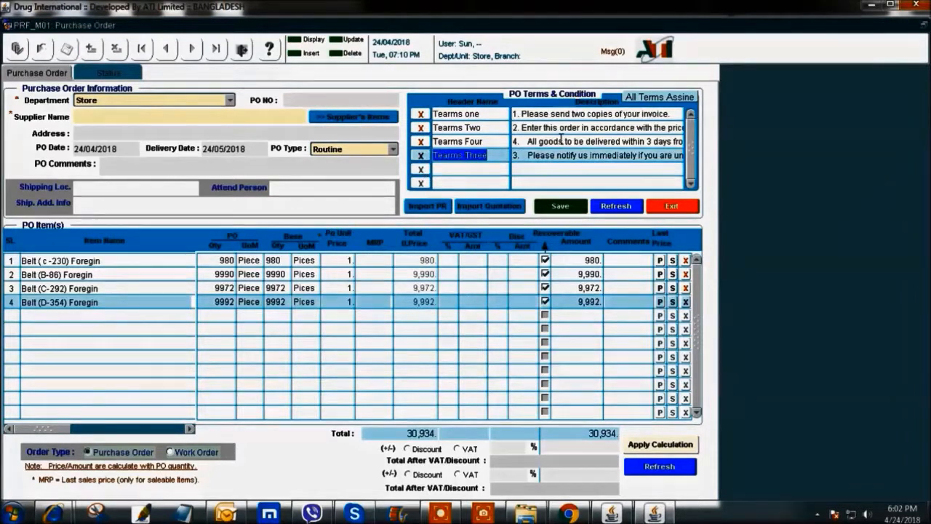
Set the order's shipping location to the second listed site, Drug International, and choose an attend person from the list.
double_click(98, 191)
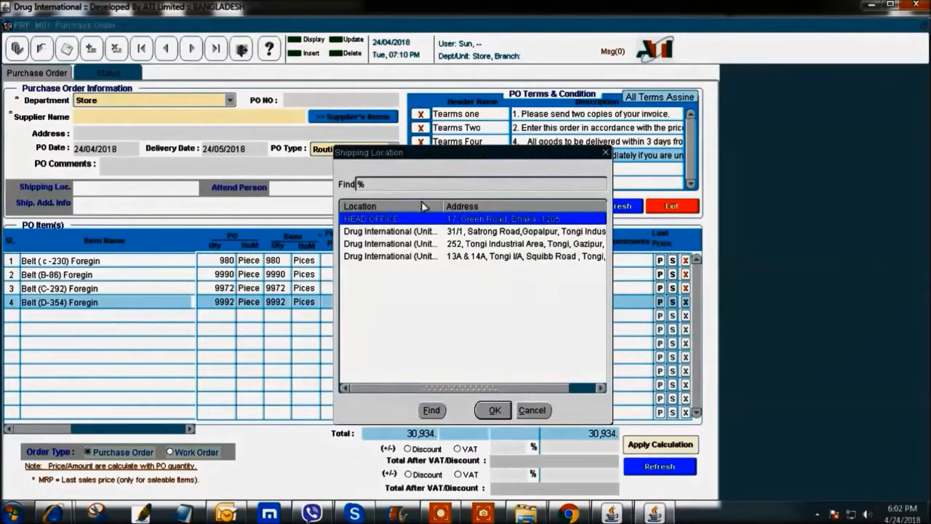
double_click(401, 232)
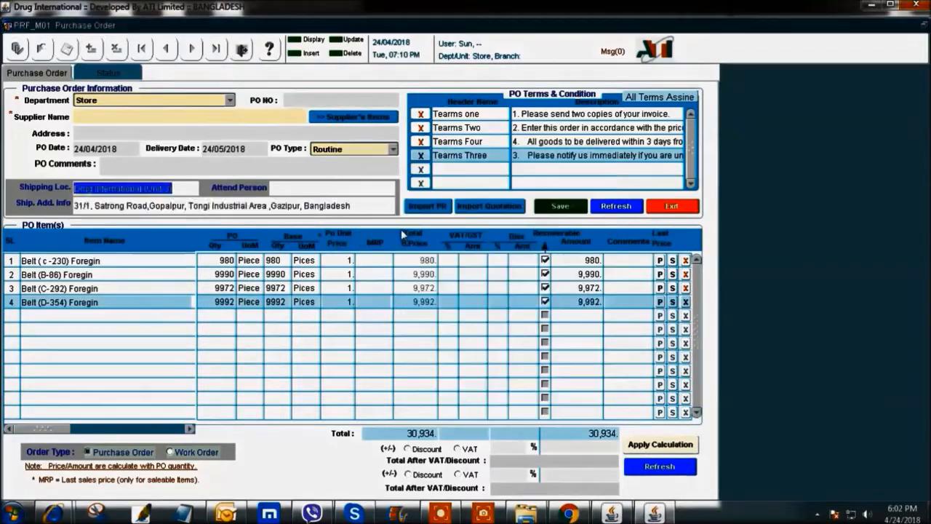
double_click(287, 187)
double_click(380, 262)
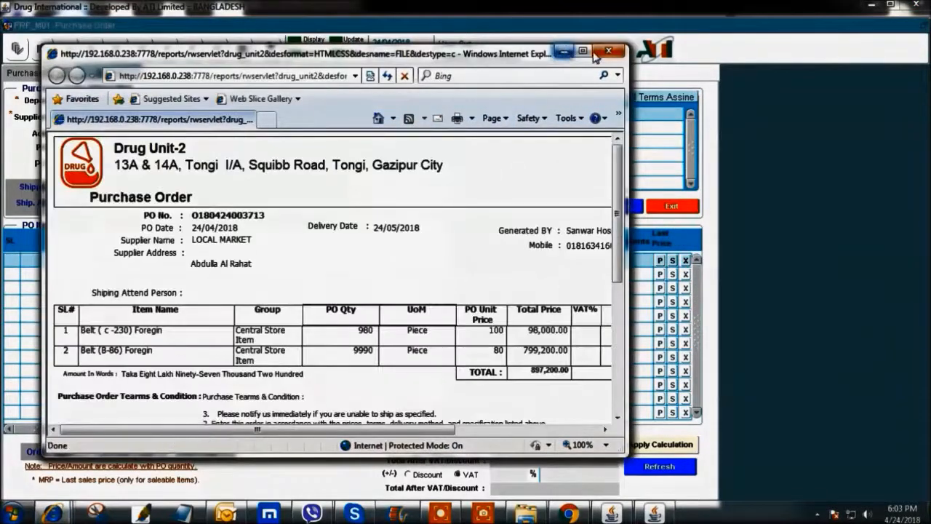
Examine the generated purchase order report in a maximized window at 95% zoom and minimize it.
click(582, 51)
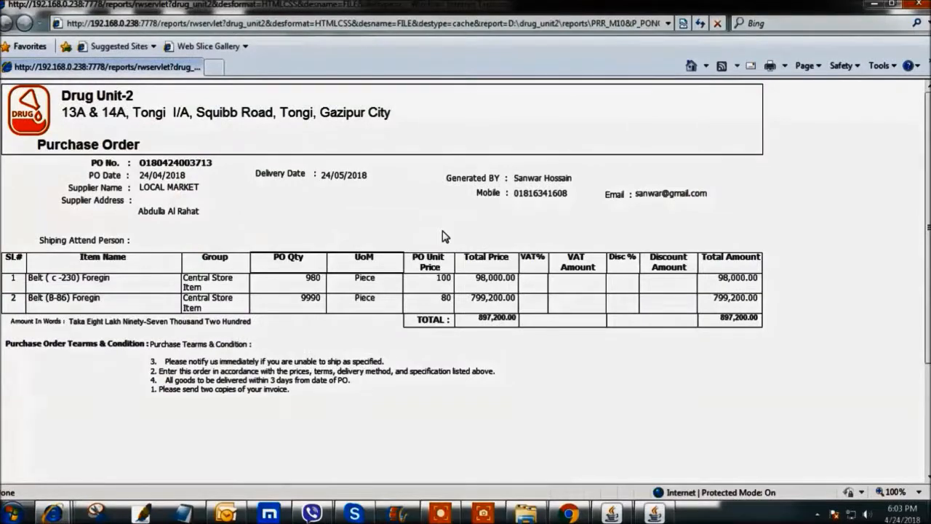
key(ctrl+minus)
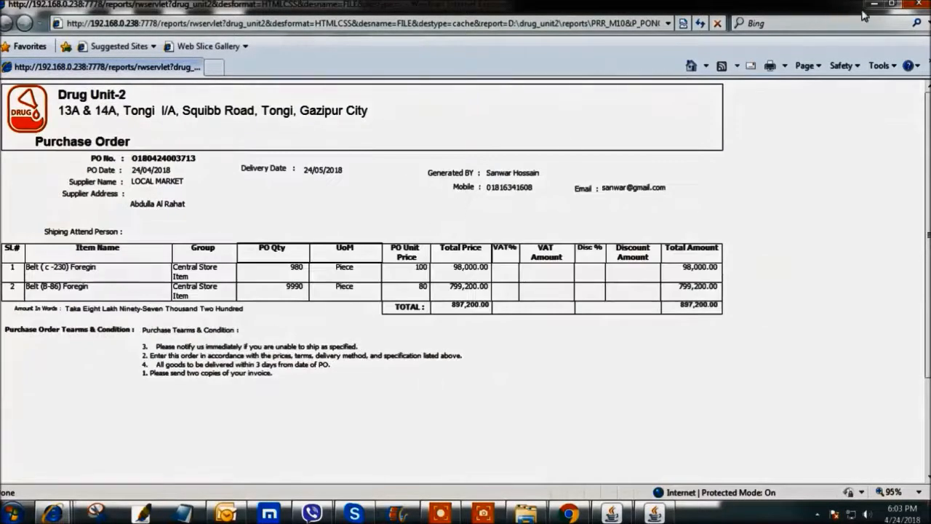
click(875, 4)
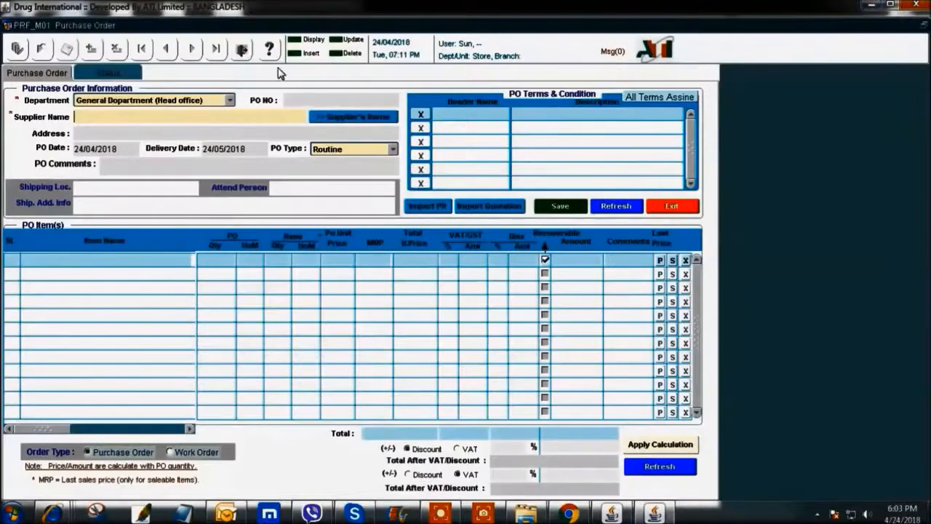
Search today's purchase orders of the Store department in the order status view and examine several of them.
click(111, 73)
click(138, 168)
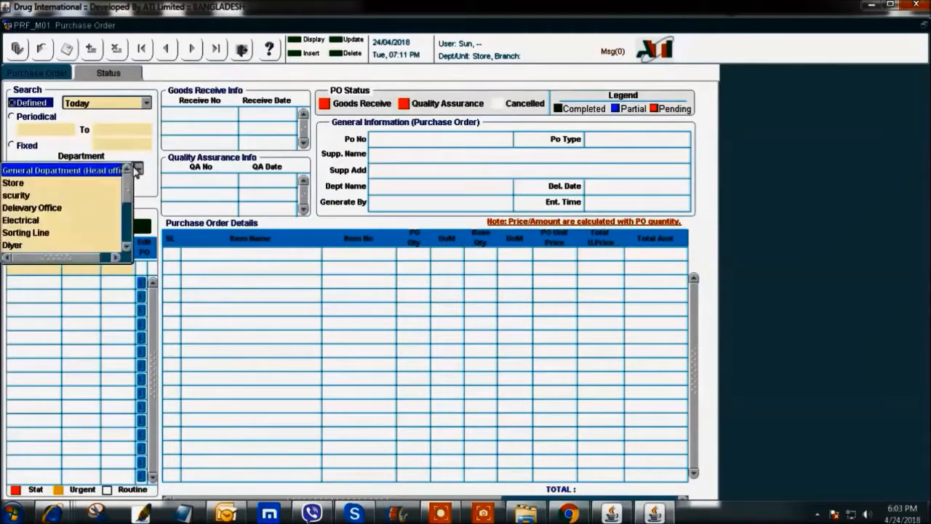
click(80, 189)
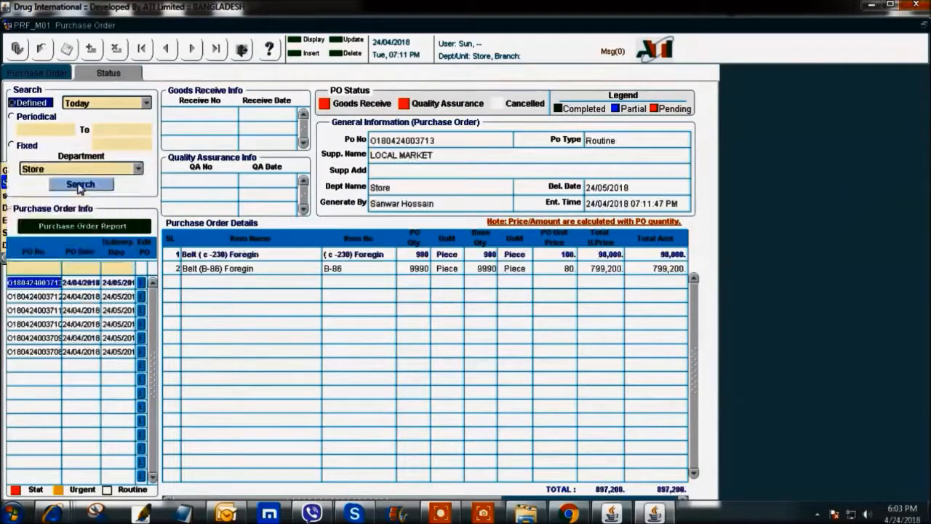
click(83, 310)
click(92, 338)
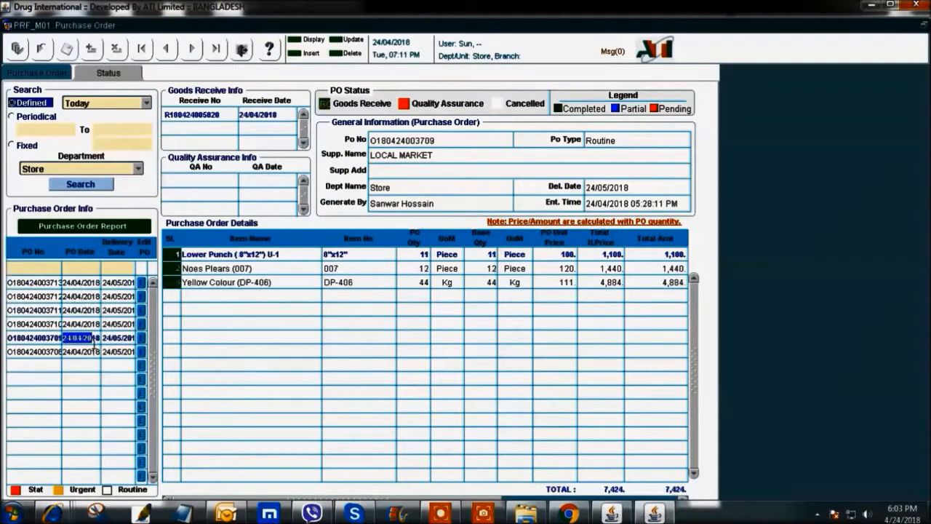
click(83, 352)
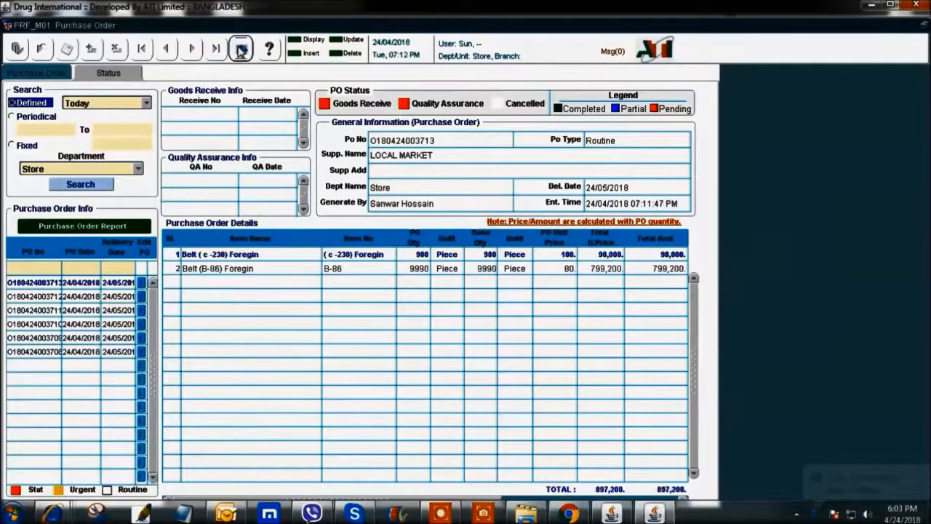
Open the PO Verify form and list the Store department's purchase orders that need verification.
click(243, 48)
click(535, 244)
double_click(534, 240)
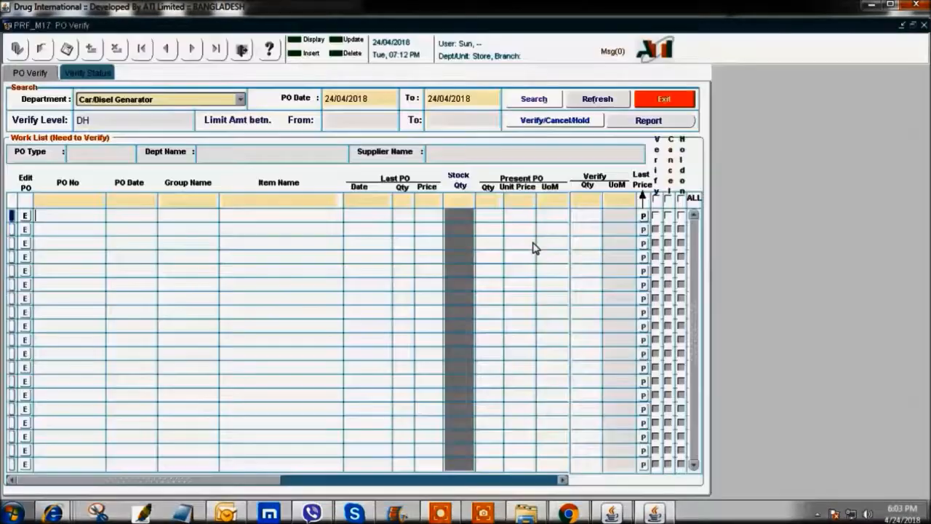
click(182, 100)
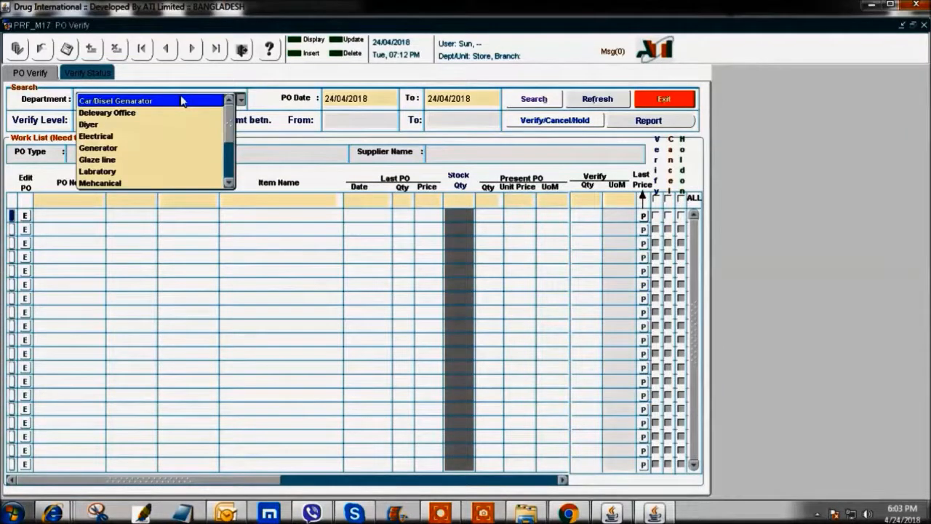
scroll(141, 131, down, 1)
scroll(141, 131, down, 2)
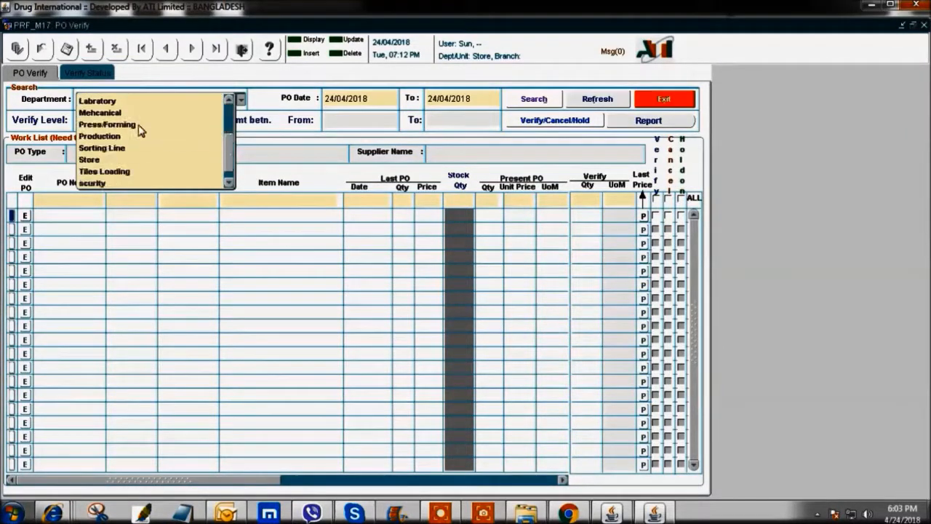
click(128, 150)
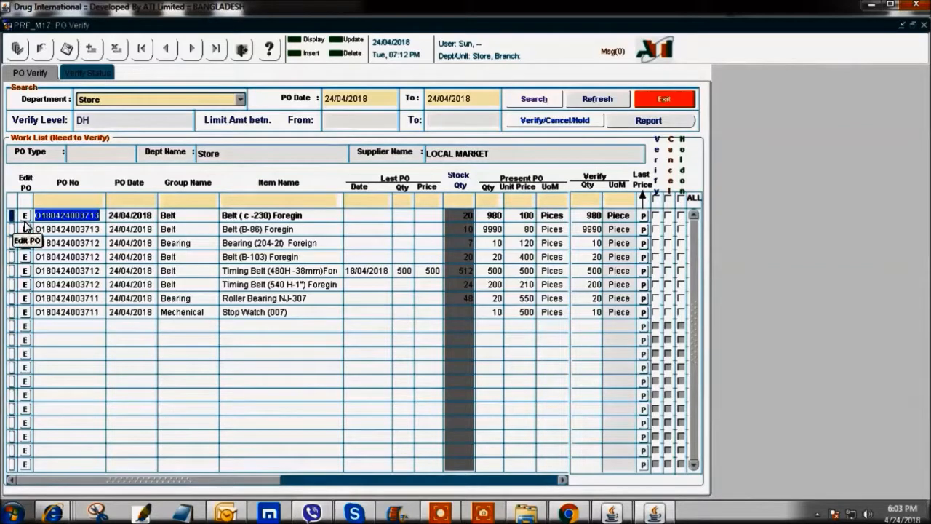
Filter the verification work list by the Belt (B-86) Foregin entry's purchase order number.
click(89, 229)
key(ctrl+c)
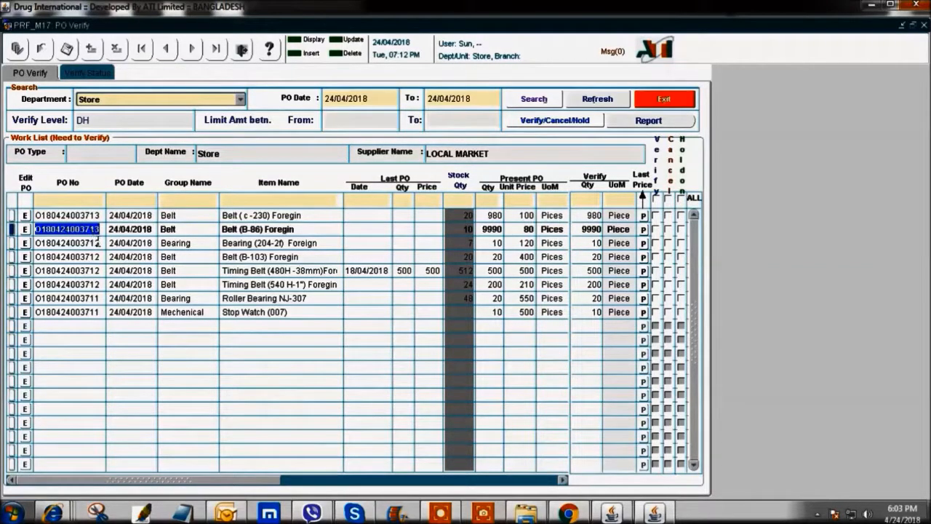
click(85, 203)
key(ctrl+v)
key(Return)
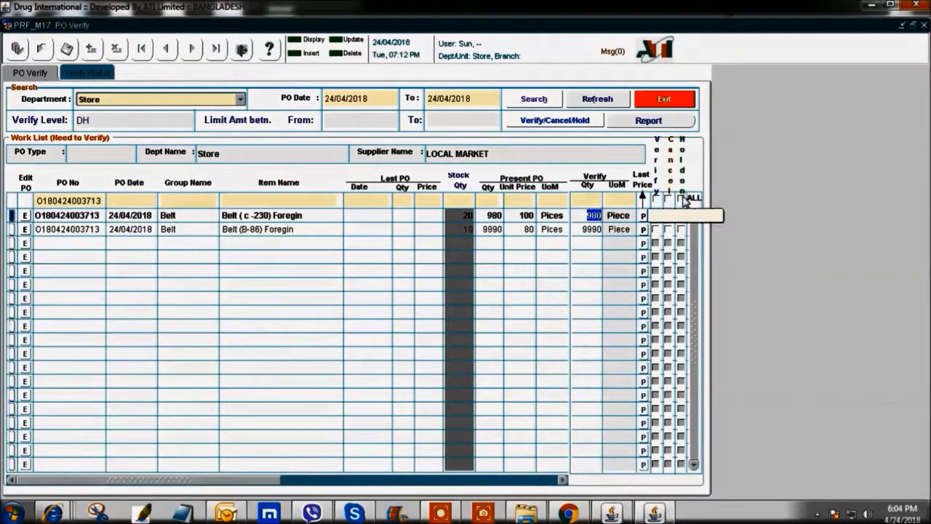
Mark all items of the filtered purchase order as verified and commit the verification.
click(657, 198)
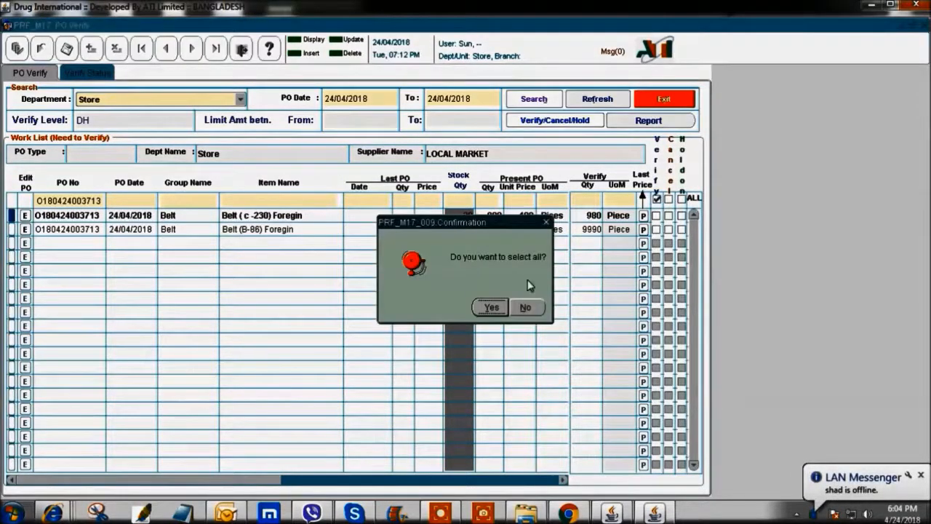
click(491, 307)
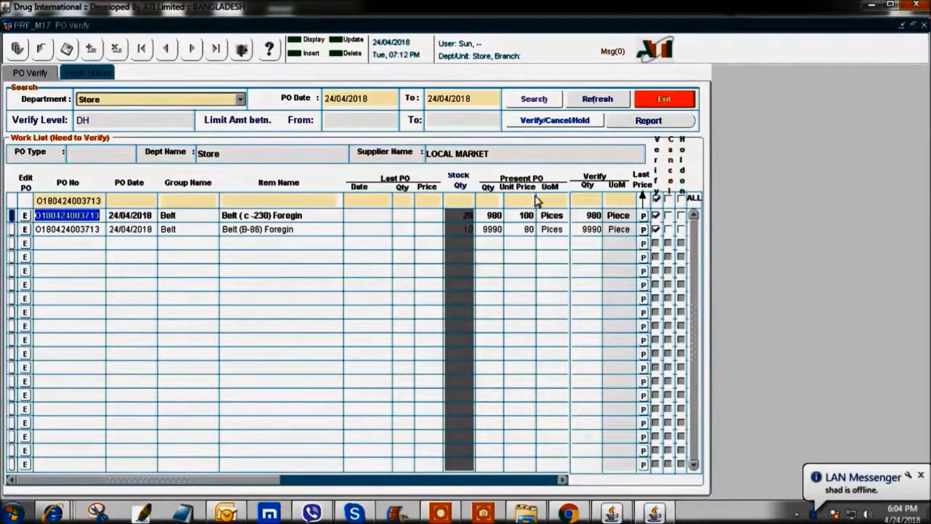
click(551, 122)
click(549, 309)
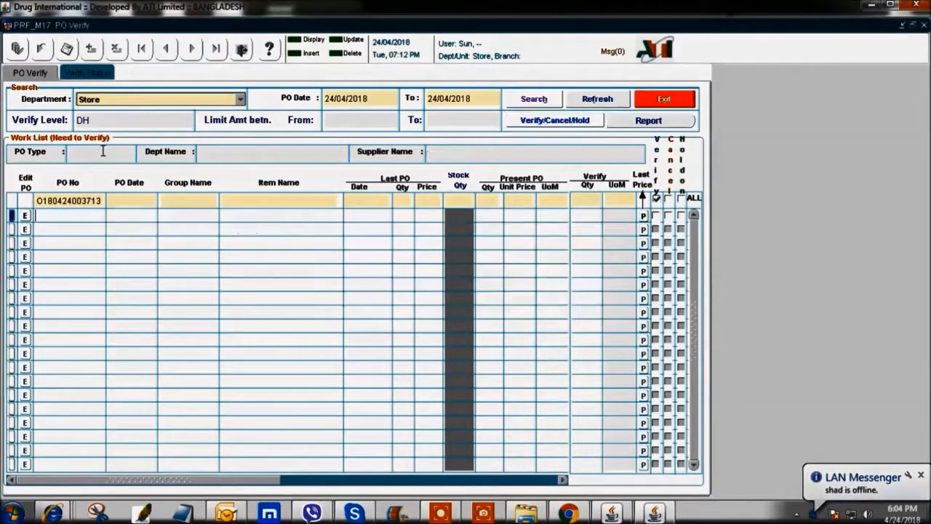
Check this week's verified purchase orders for the Store department in the verification status list.
click(80, 73)
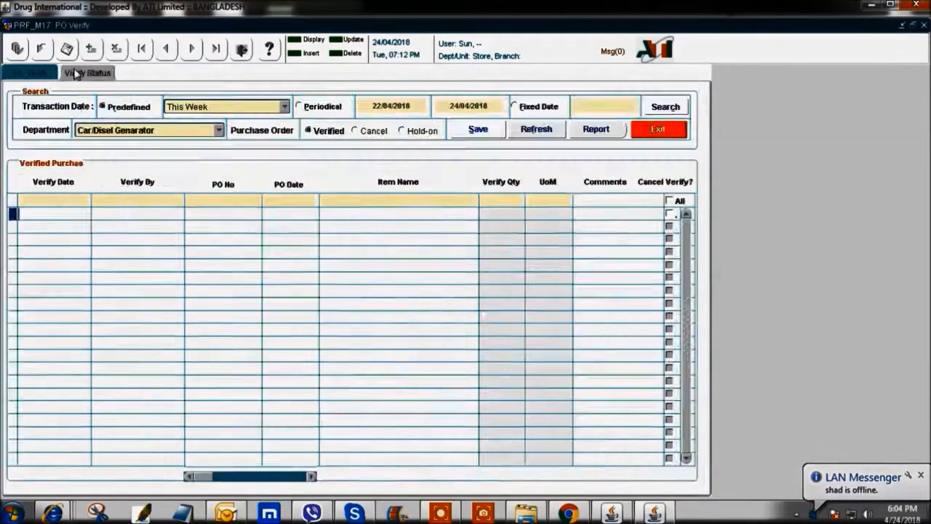
click(211, 132)
scroll(129, 167, down, 3)
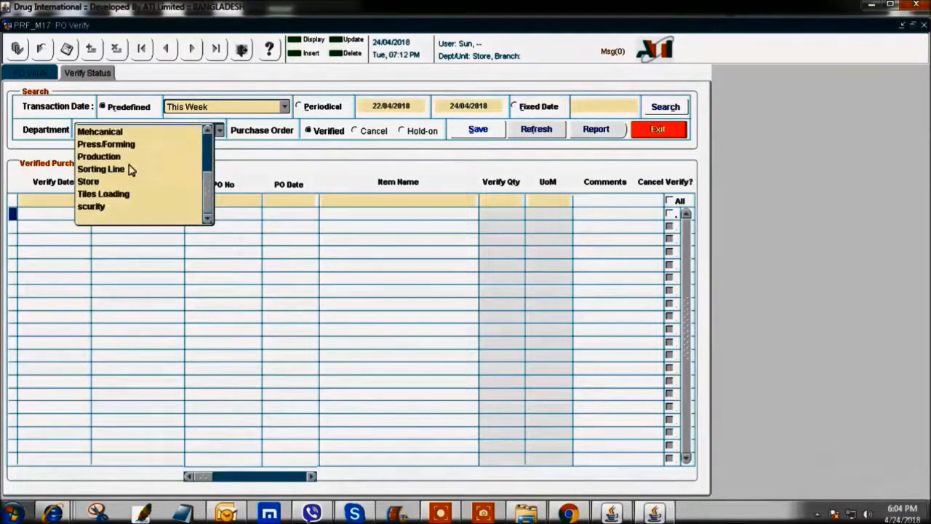
click(112, 180)
click(226, 250)
click(408, 266)
Open the Goods Receive (GRN) form and load the third pending purchase order, supplied by LOCAL MARKET.
click(241, 49)
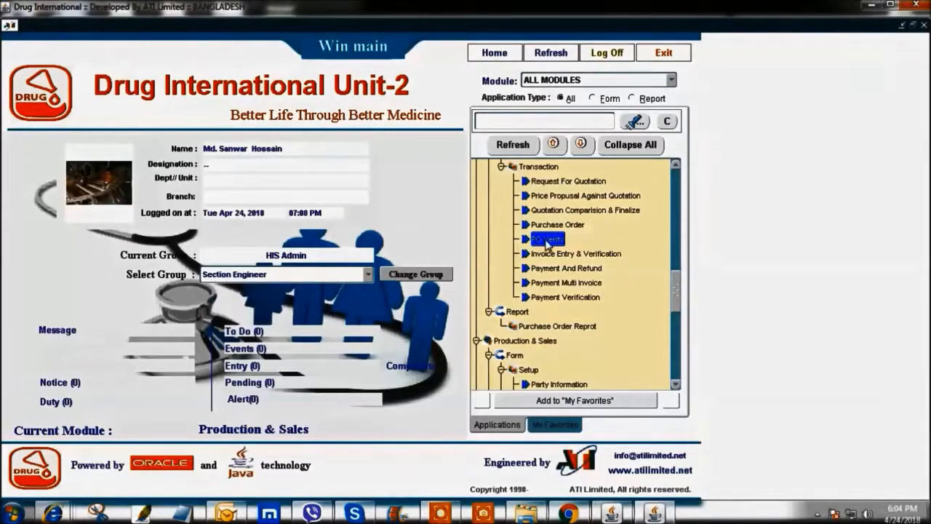
scroll(547, 243, up, 10)
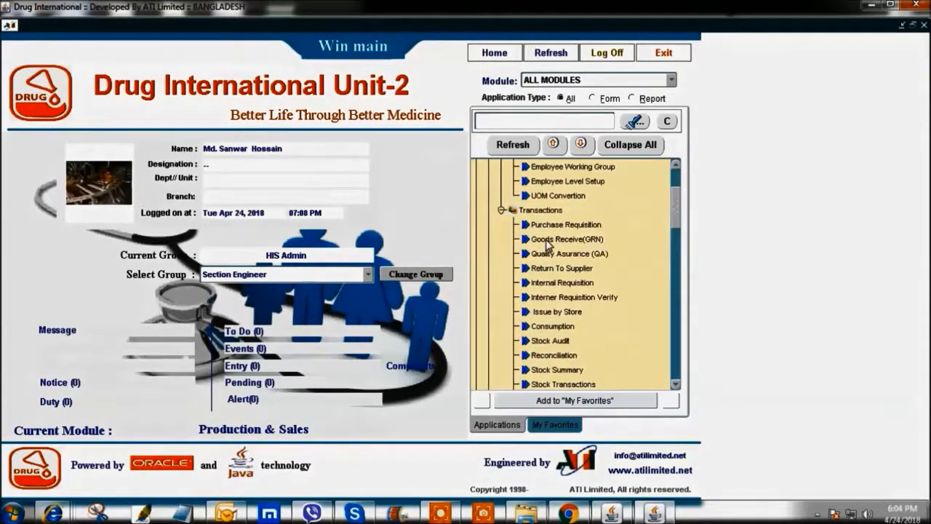
double_click(546, 241)
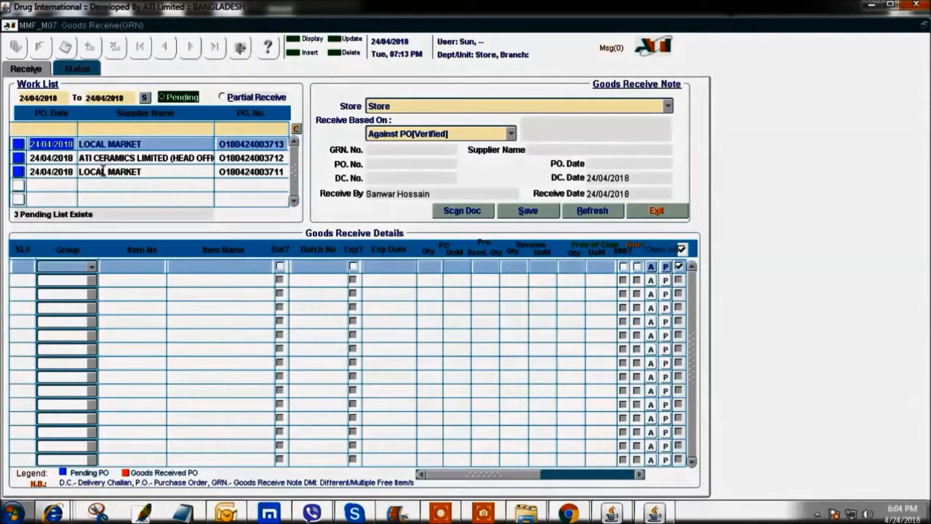
click(102, 171)
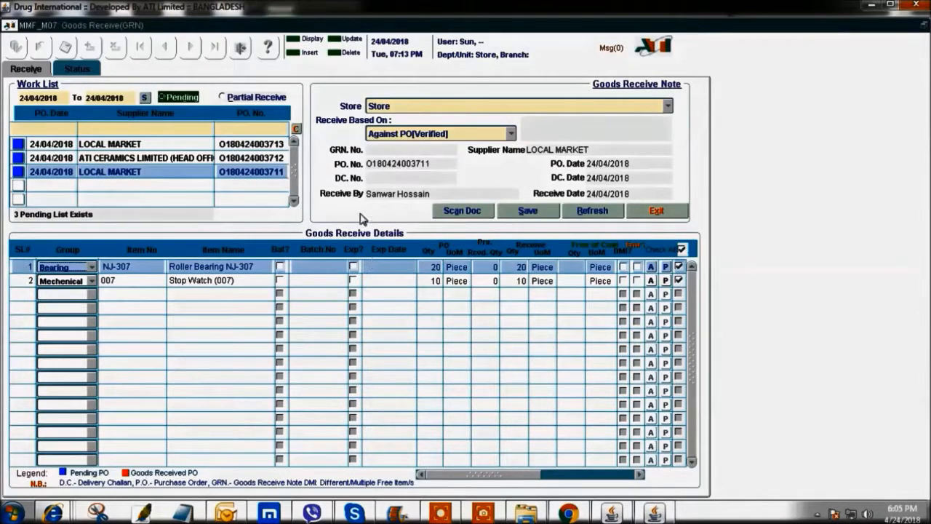
Set the goods receipt's DC number to 3423442 and the free-of-cost quantity of Roller Bearing NJ-307 to 1.
click(378, 179)
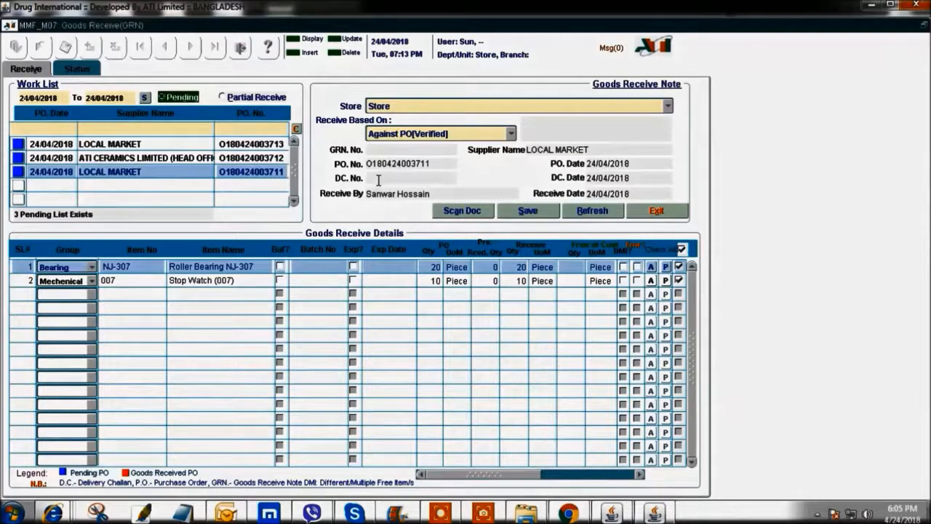
text(3423442)
click(375, 282)
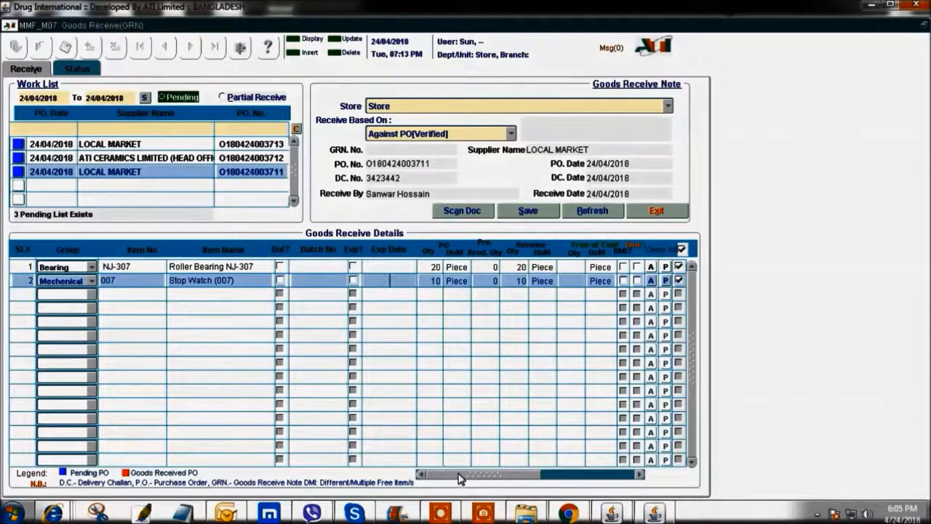
drag(460, 477, 473, 477)
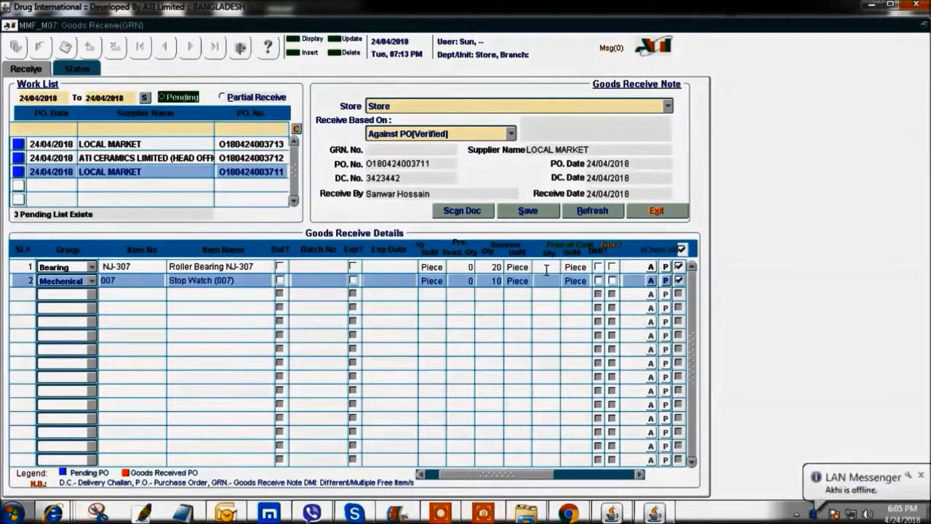
click(544, 265)
text(1)
click(539, 280)
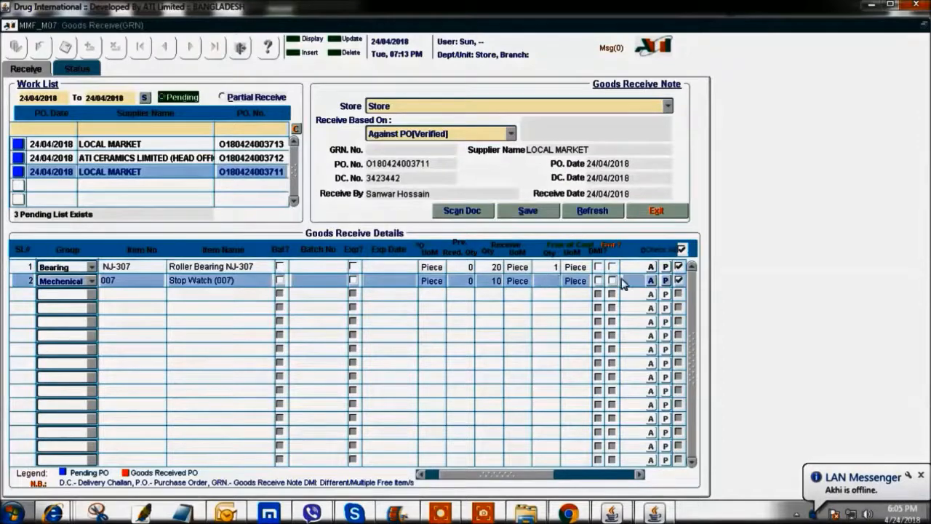
Mark Stop Watch (007) as having a different free item and add Frit Fo-709/B with a free quantity of 1 Kg.
click(598, 280)
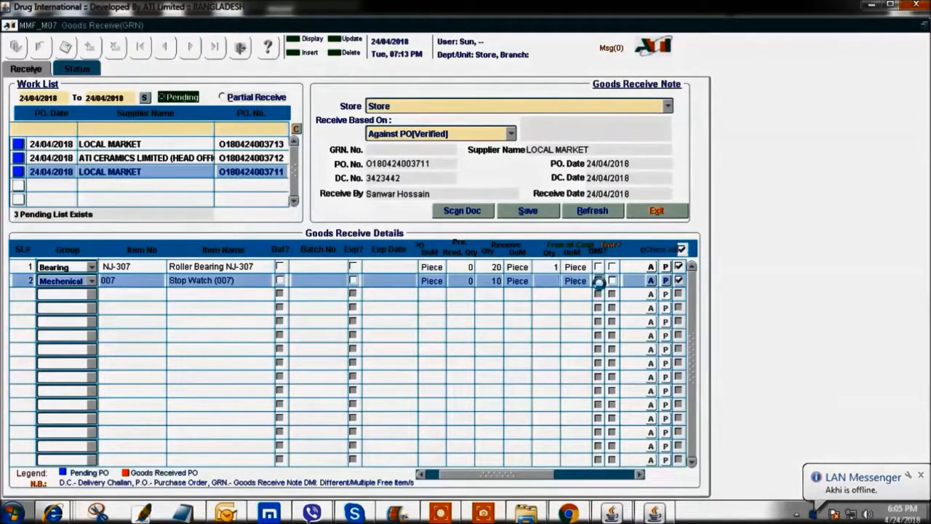
double_click(83, 240)
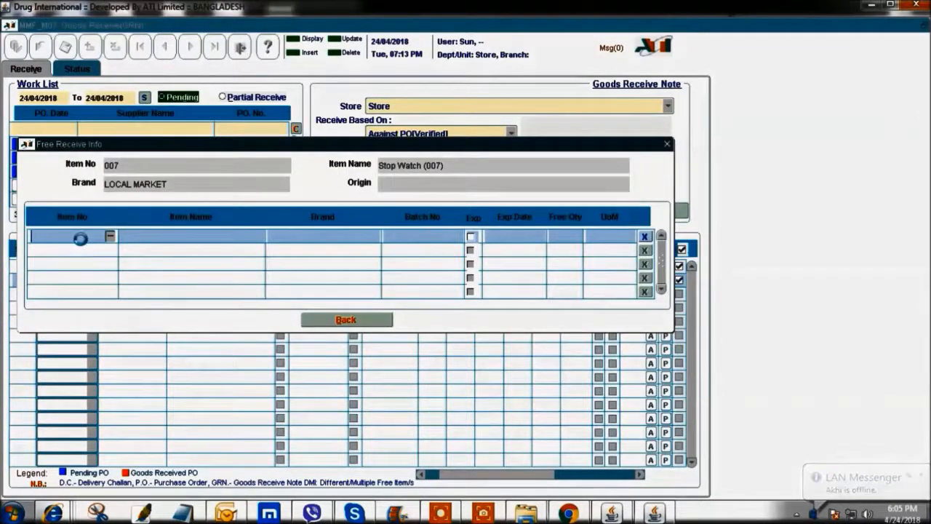
scroll(403, 272, down, 6)
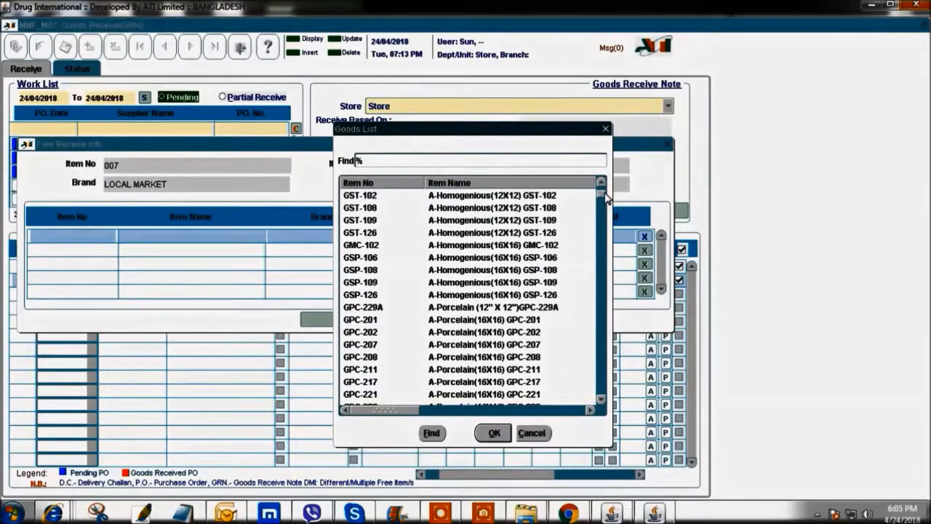
drag(605, 198, 476, 328)
double_click(463, 284)
click(567, 304)
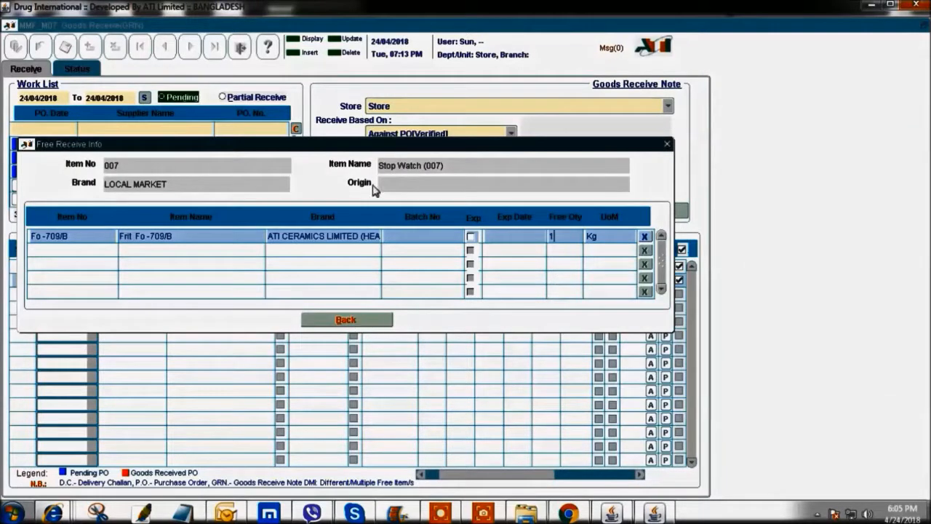
click(346, 320)
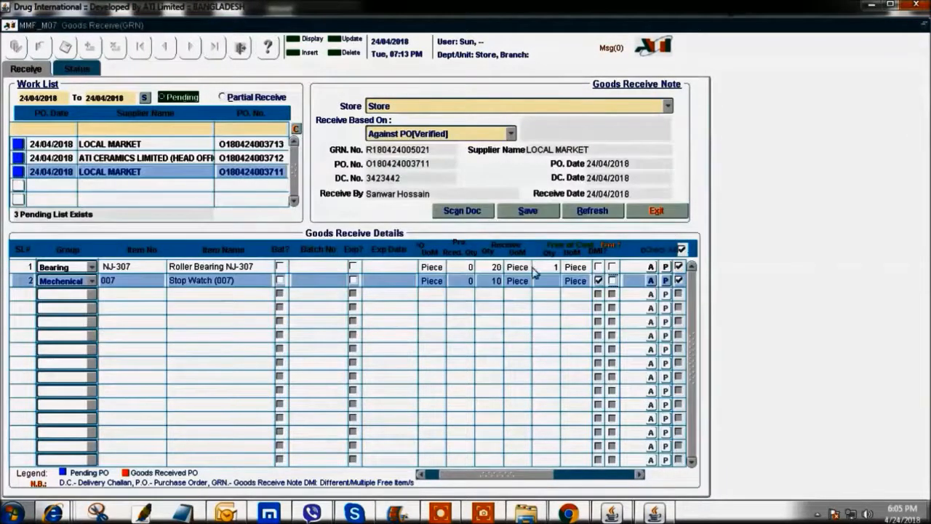
Save the goods receipt and acknowledge the completed transaction.
click(528, 210)
click(485, 305)
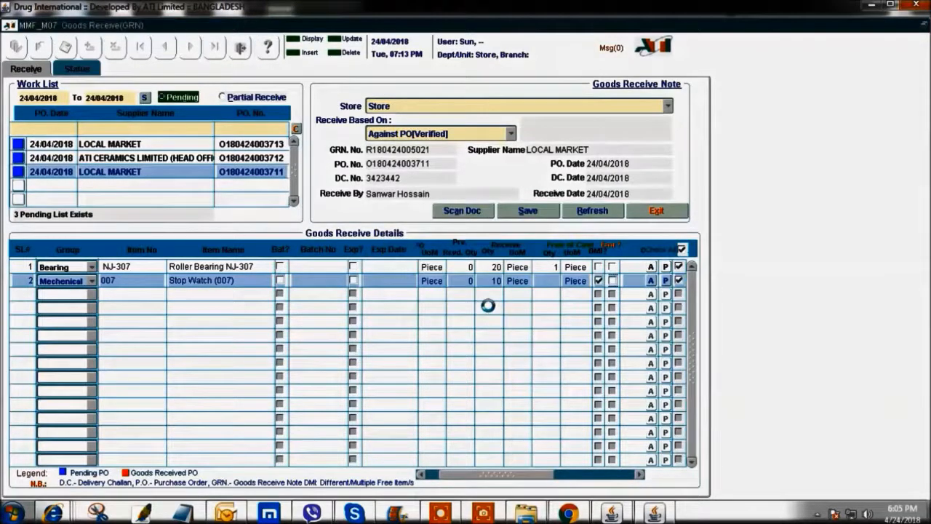
click(520, 305)
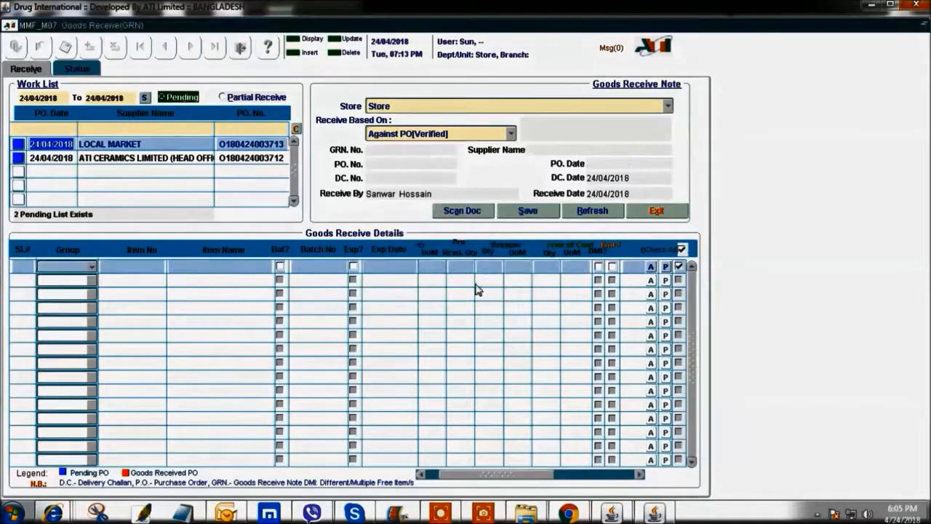
Review the received items of each of today's goods receipts for the Store department in the status list.
click(79, 69)
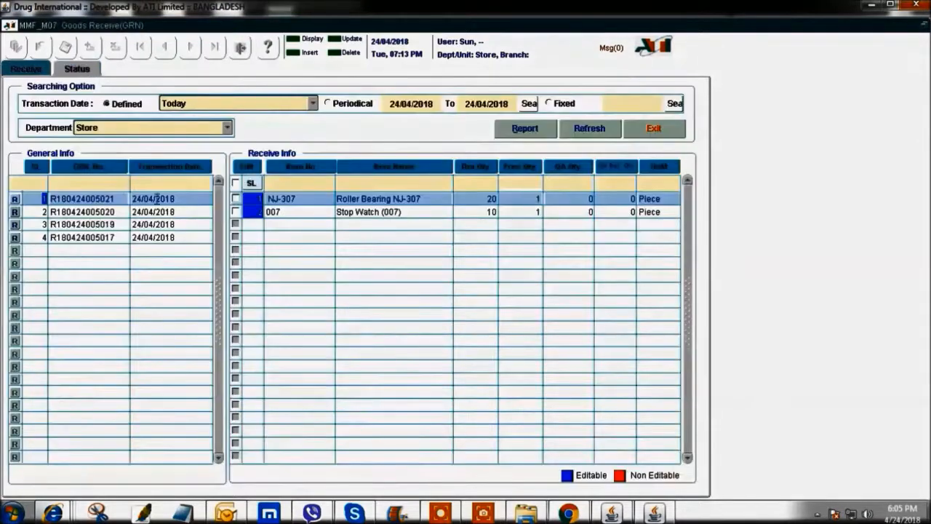
click(72, 212)
click(82, 225)
click(77, 212)
click(80, 198)
click(86, 224)
click(82, 237)
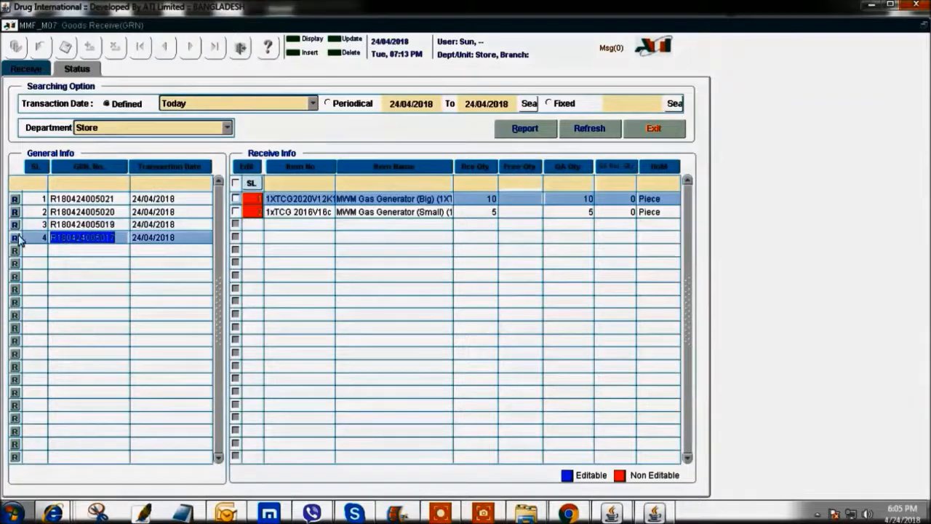
View the printable report of the fourth goods receipt at full size, then exit the Goods Receive form.
click(15, 239)
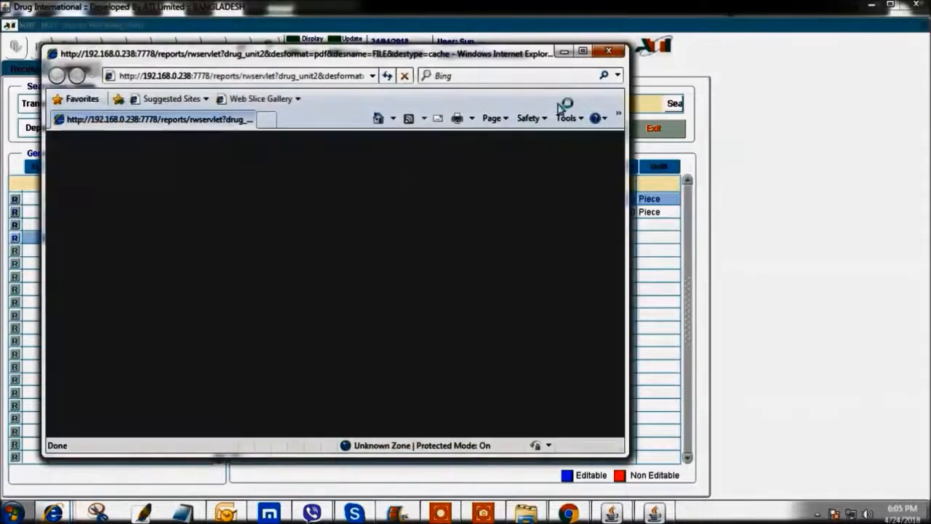
click(583, 51)
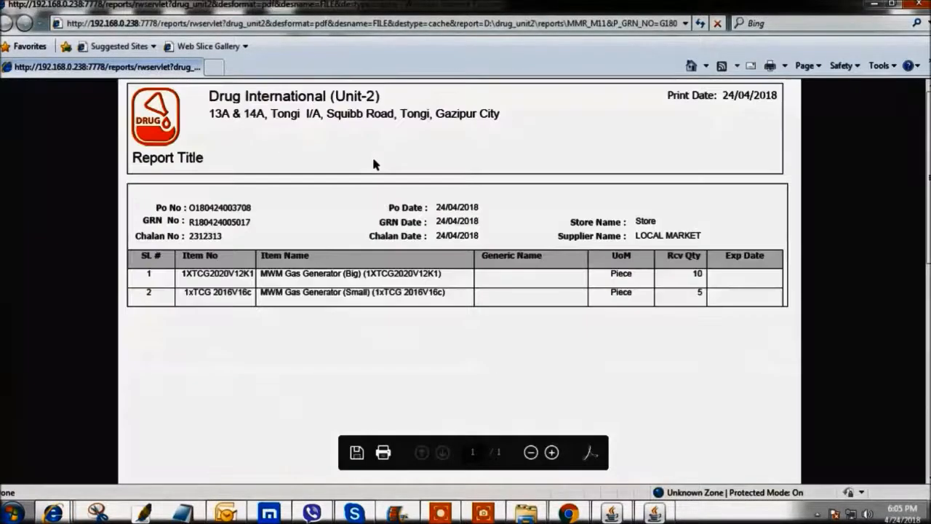
click(875, 3)
click(663, 128)
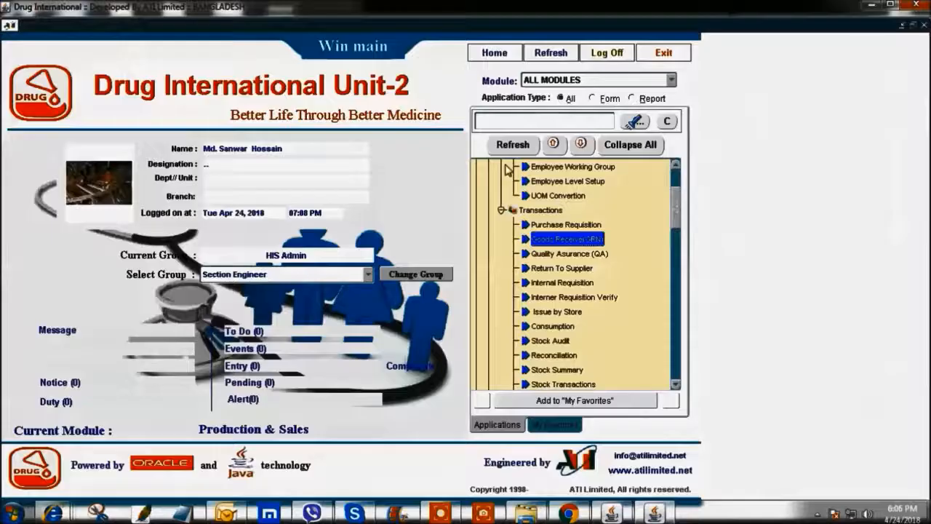
Open the Quality Assurance (QA) form and load the second pending goods receipt, supplied by LOCAL MARKET.
double_click(565, 254)
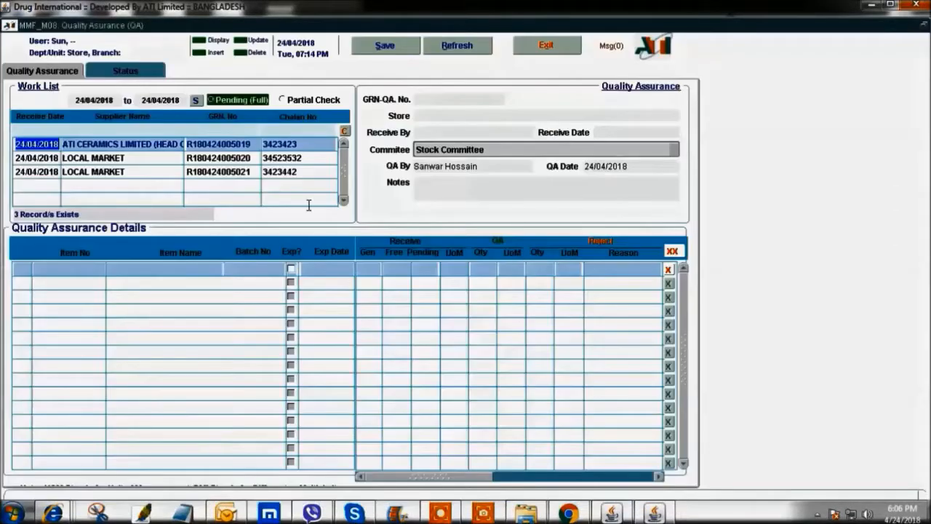
click(102, 158)
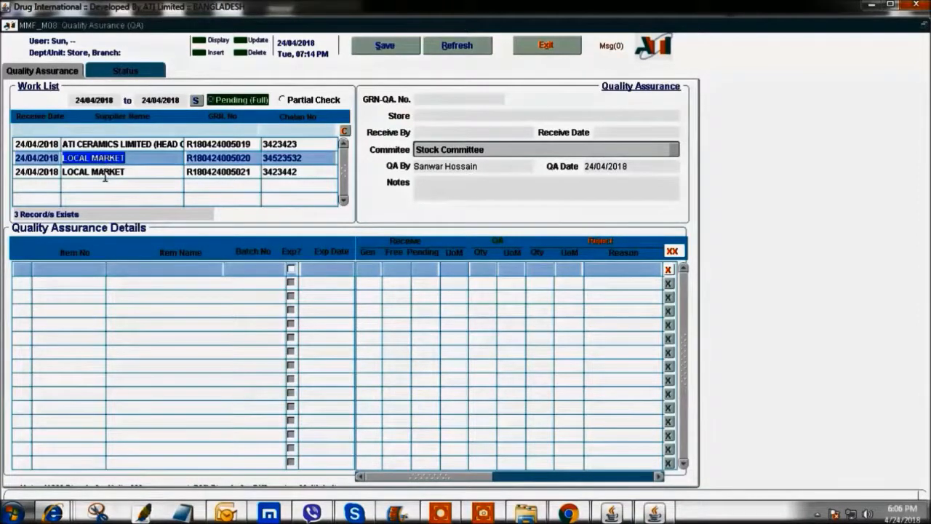
double_click(103, 171)
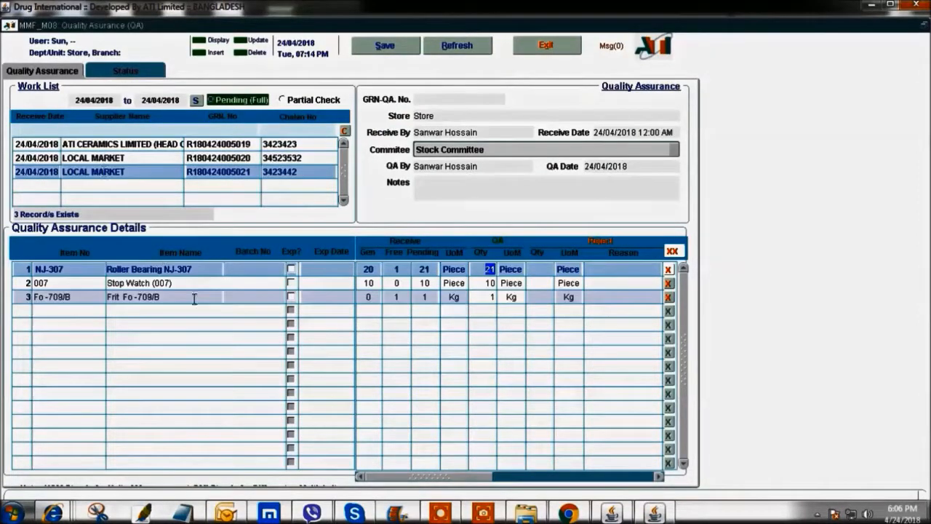
double_click(87, 157)
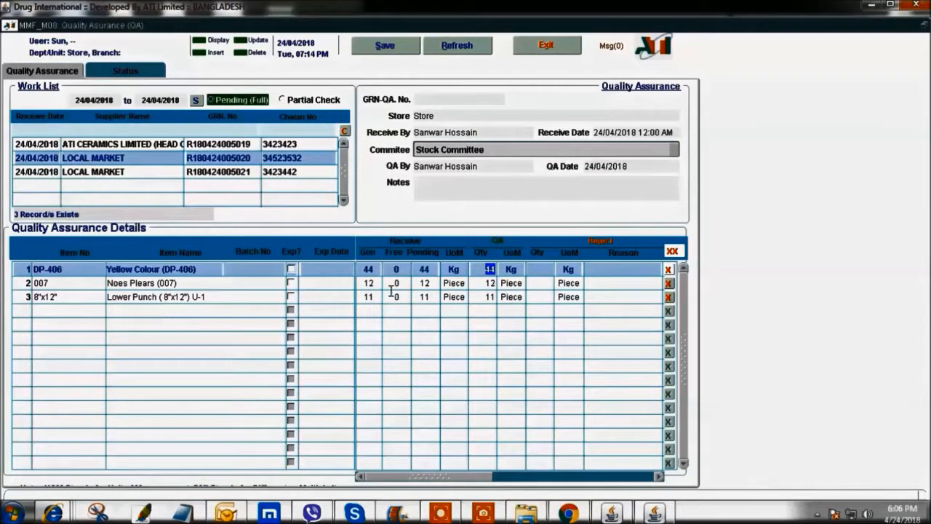
Save the quality assurance check of the loaded receipt with its prefilled QA quantities.
click(376, 46)
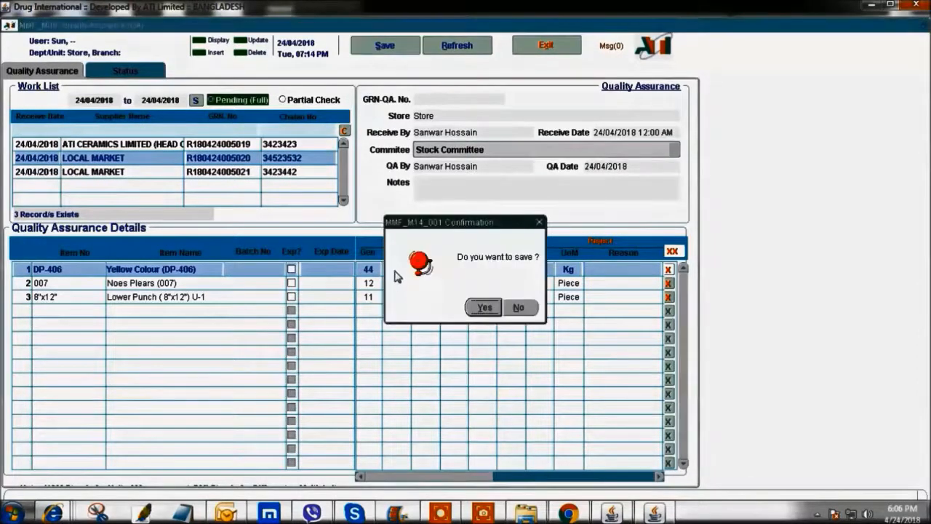
click(474, 308)
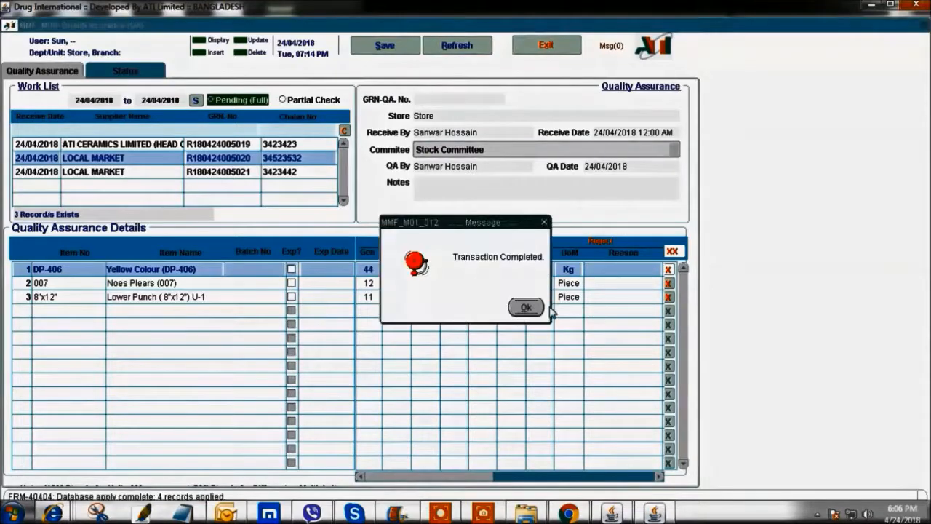
click(537, 309)
Check the Yellow Colour (DP-406) entry among today's quality assurance records in the status list.
click(133, 75)
click(123, 221)
click(187, 225)
click(295, 224)
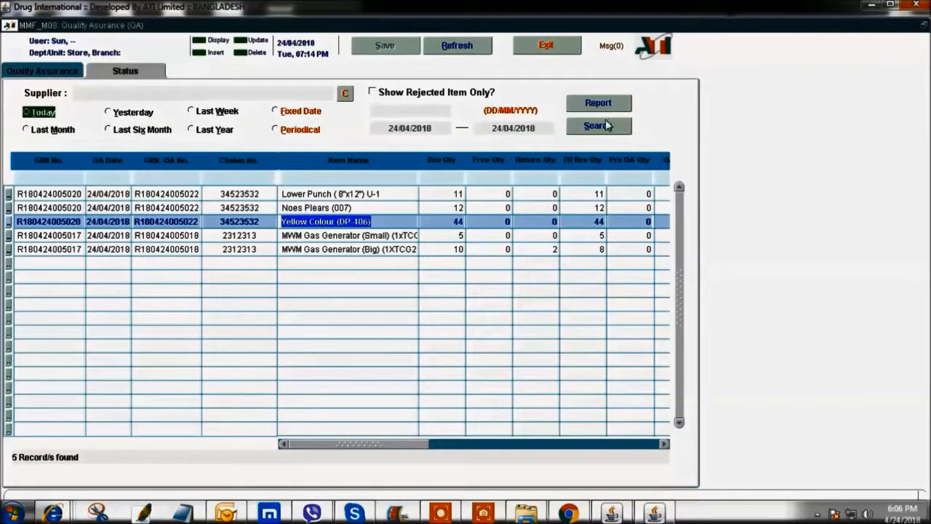
View today's quality assurance report at full size, then exit the Quality Assurance form.
click(591, 102)
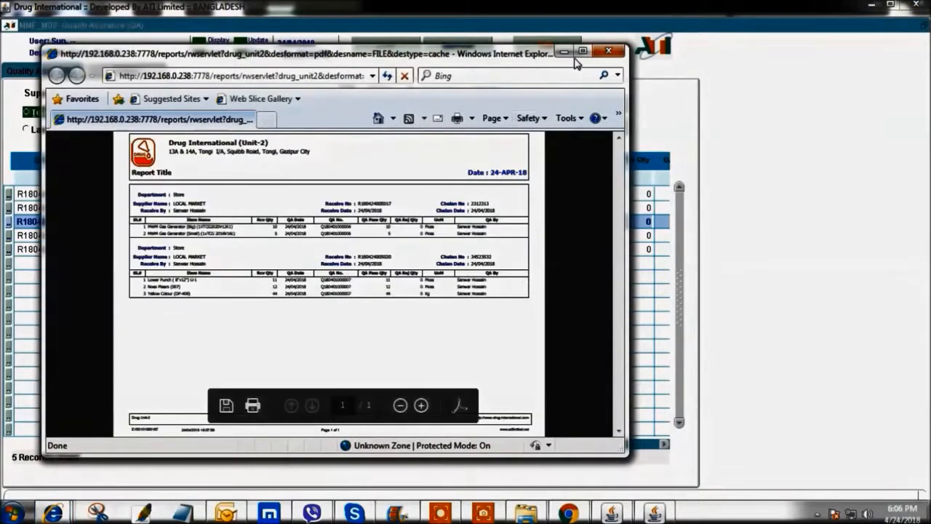
click(582, 51)
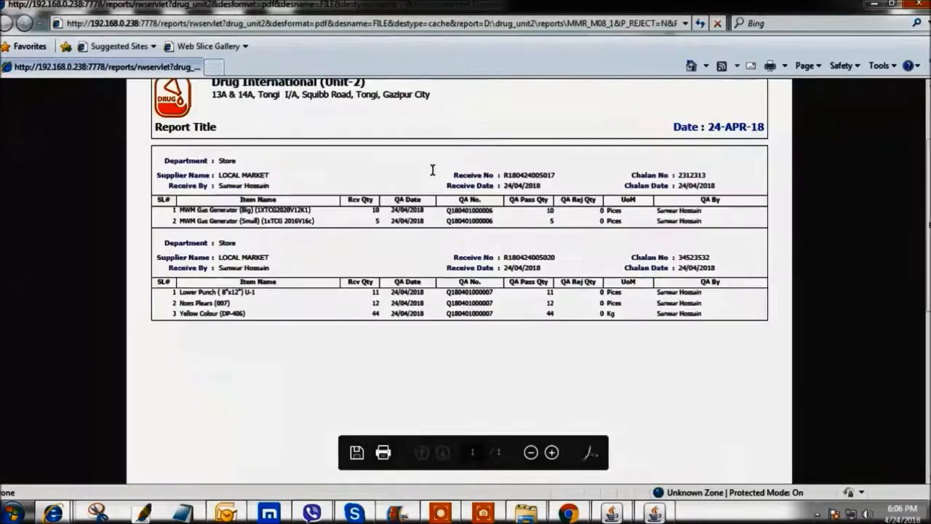
click(872, 3)
click(547, 46)
Open Stock Transactions and list the Store's transactions with the start date set to 24/04/2018.
scroll(624, 230, down, 2)
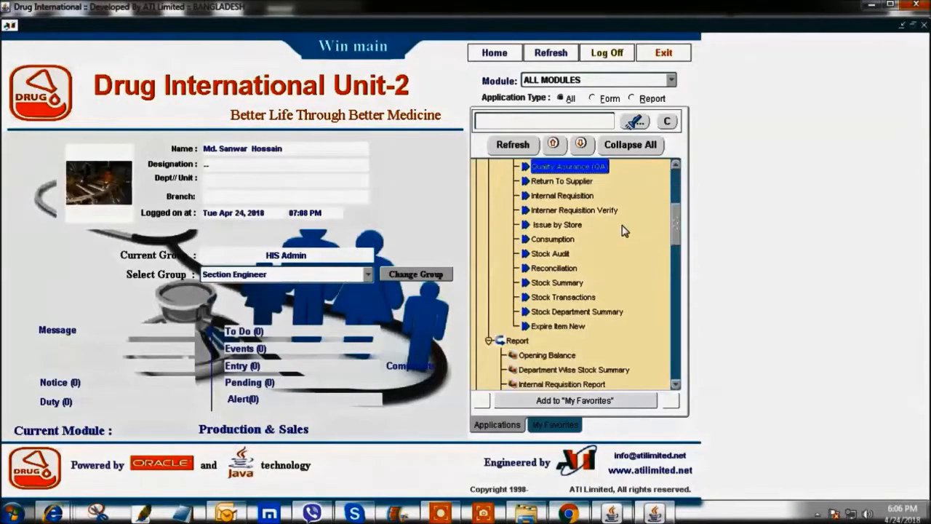
double_click(574, 298)
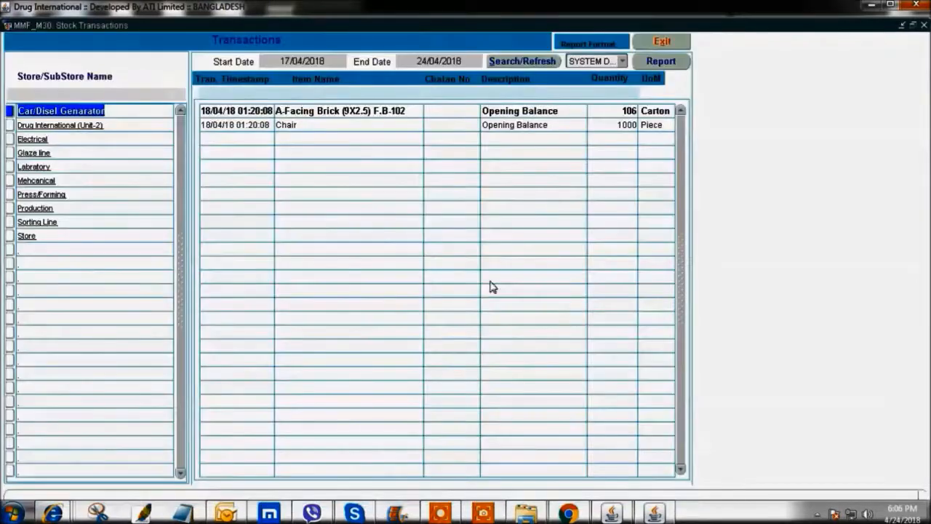
click(32, 237)
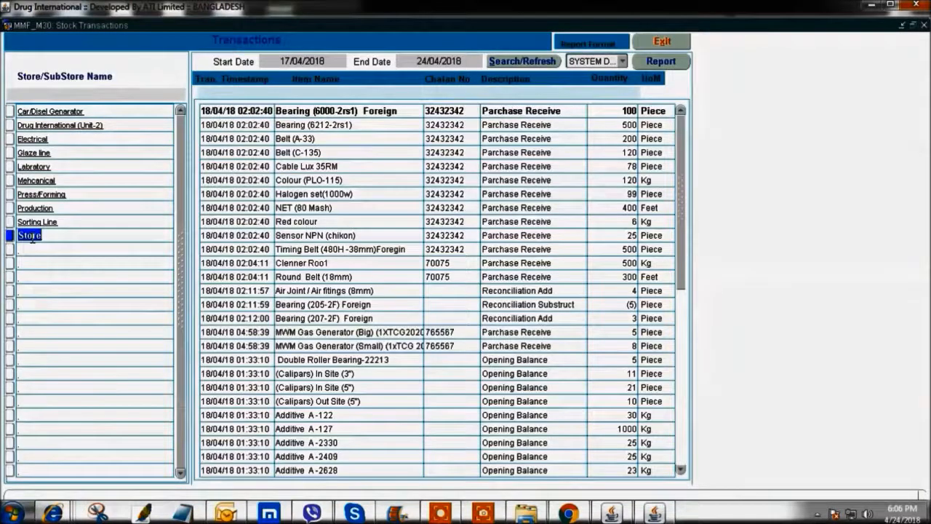
click(296, 62)
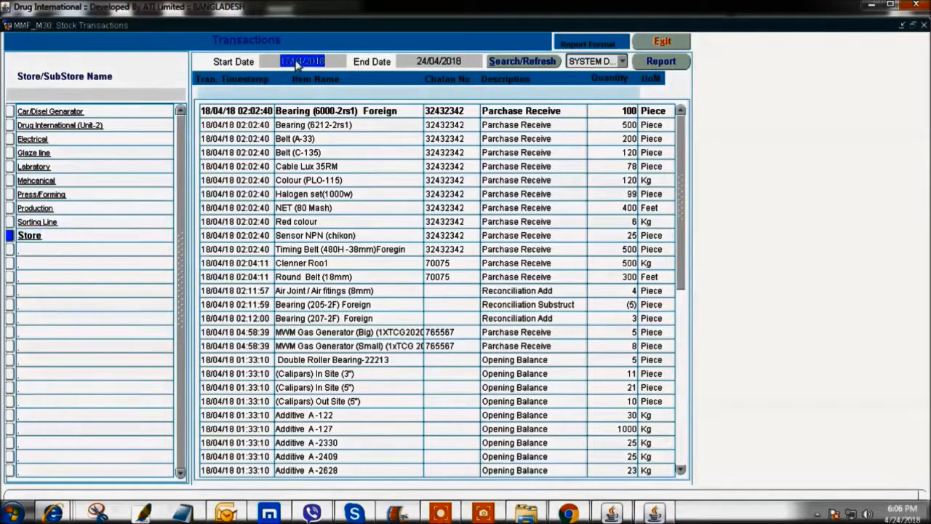
click(297, 63)
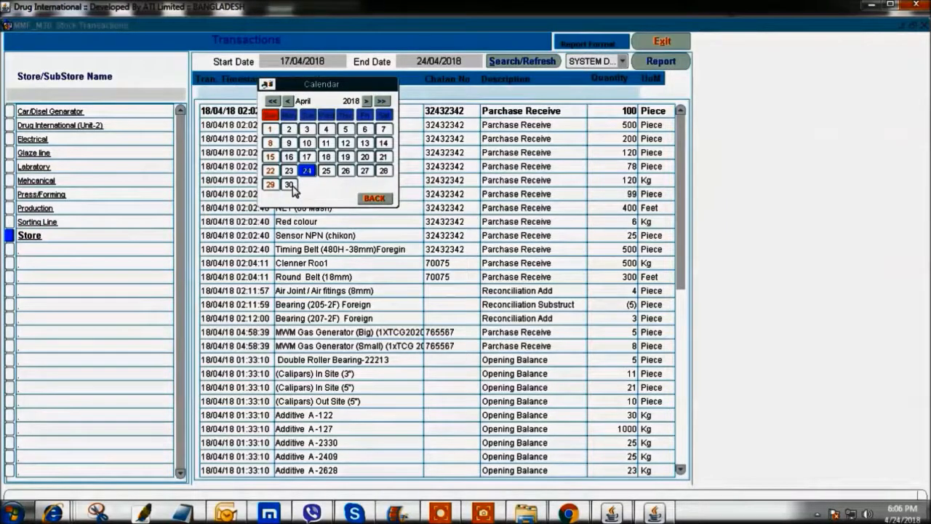
click(307, 172)
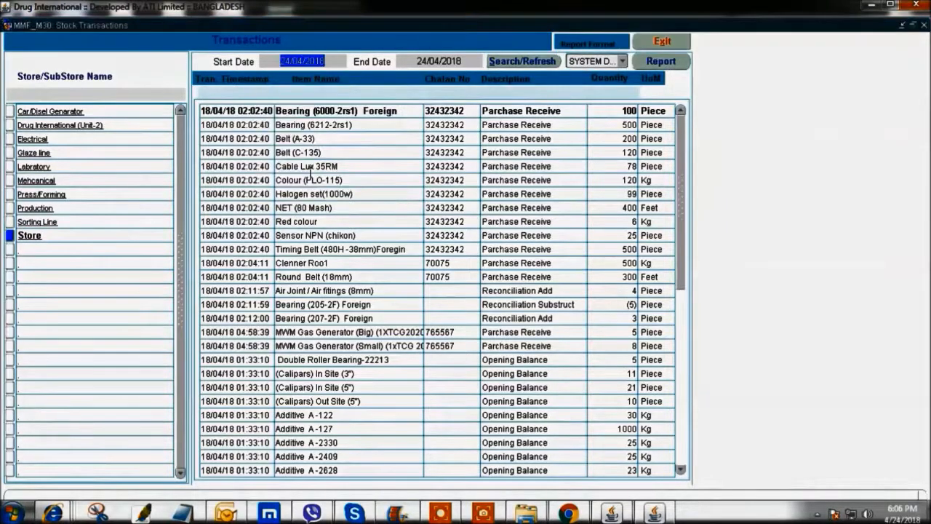
click(538, 58)
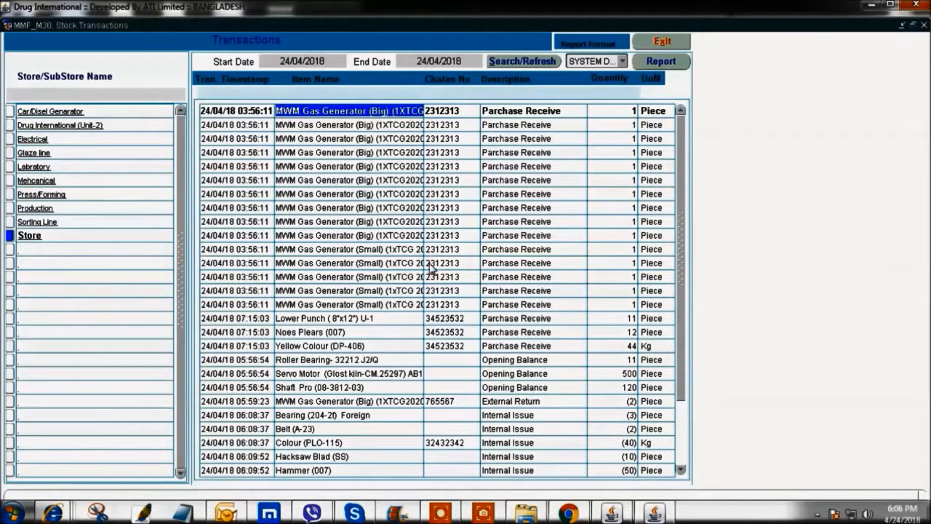
Read through the Store's stock transactions report at full size, then close it and exit Stock Transactions.
click(660, 61)
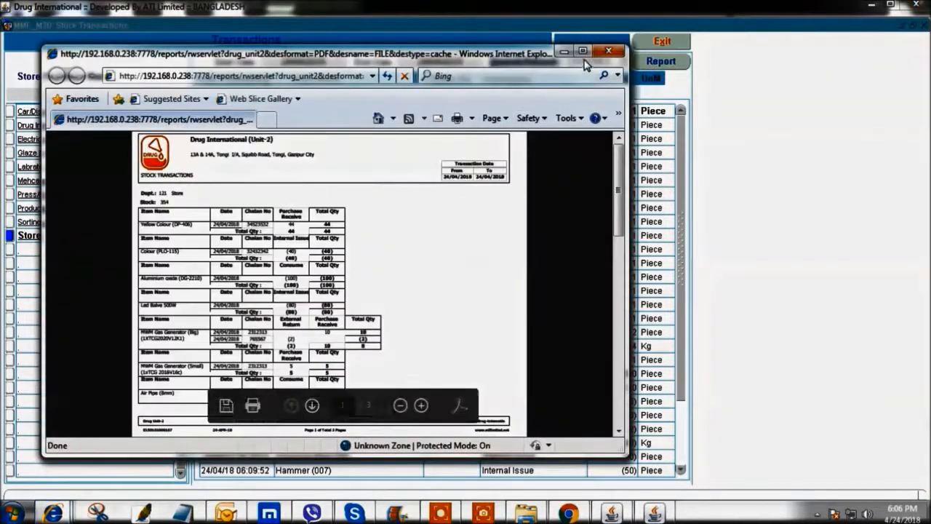
click(584, 51)
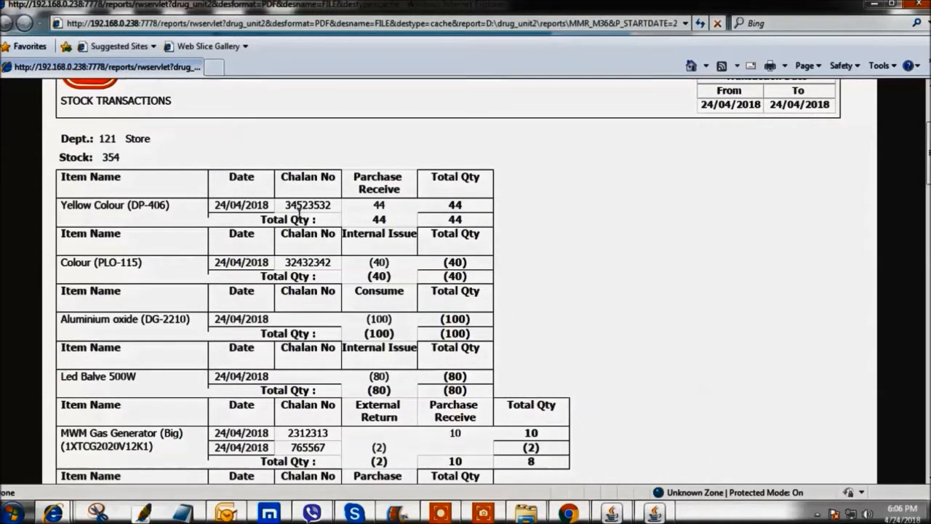
scroll(339, 278, down, 2)
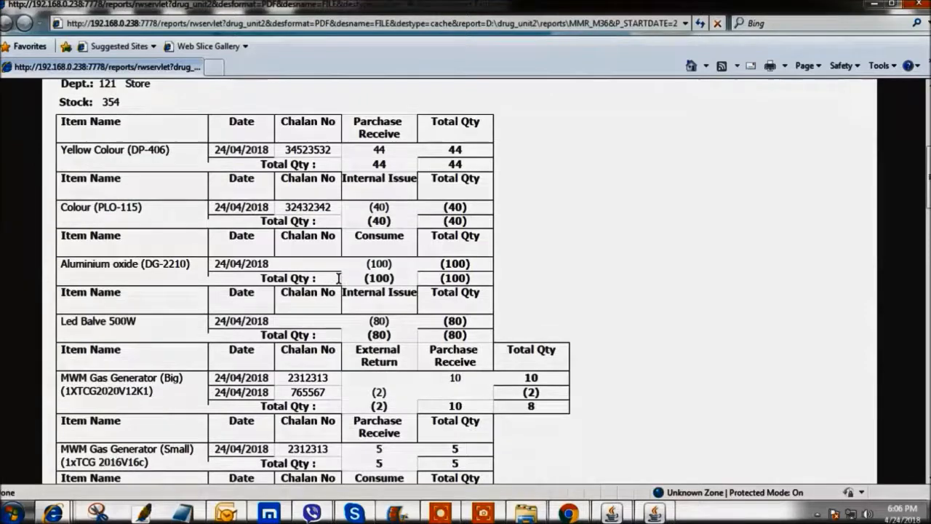
scroll(338, 278, down, 3)
click(917, 4)
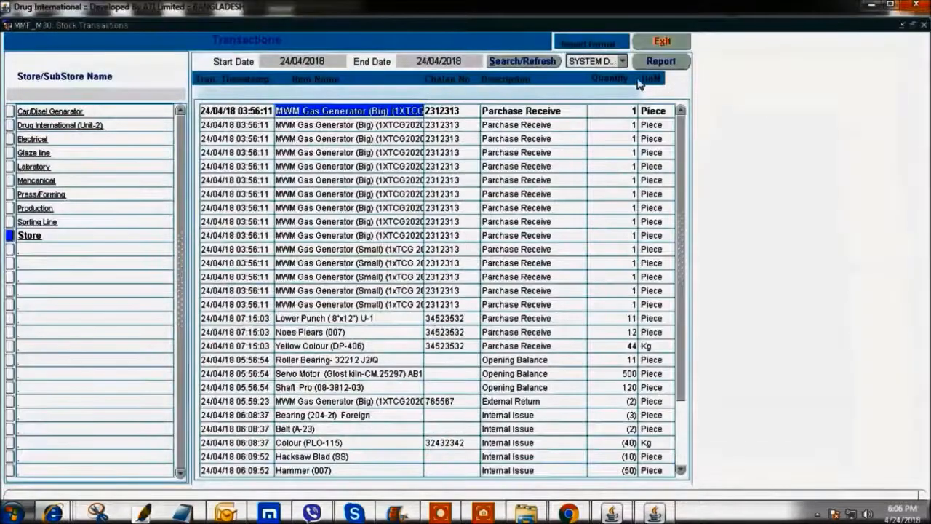
click(643, 45)
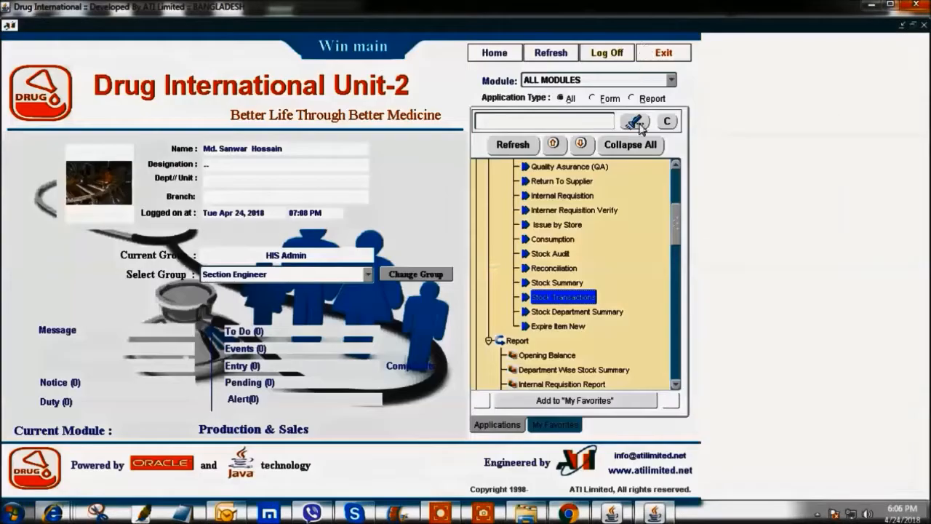
Open the Stock Summary form from the inventory transactions.
click(559, 312)
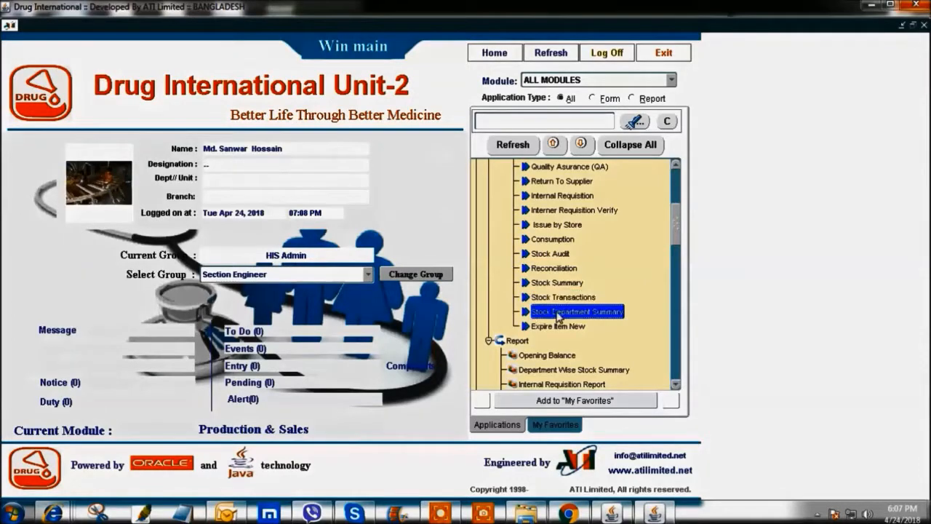
double_click(550, 282)
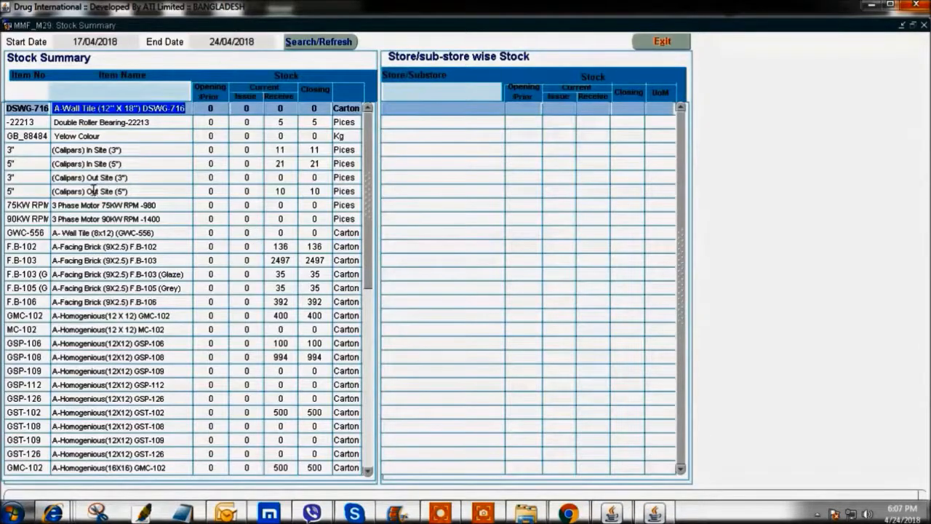
View the store-wise stock of (Calipars) In Site (5"), then exit Stock Summary.
click(91, 165)
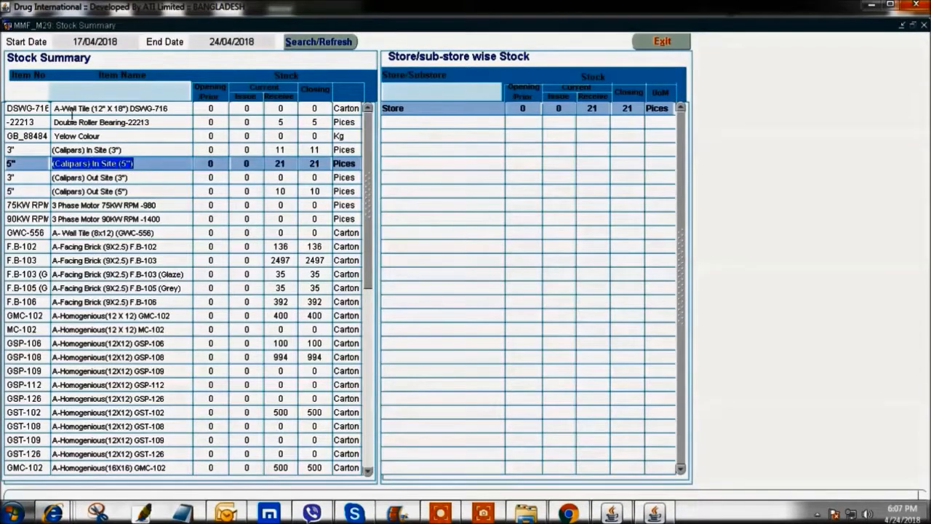
click(665, 44)
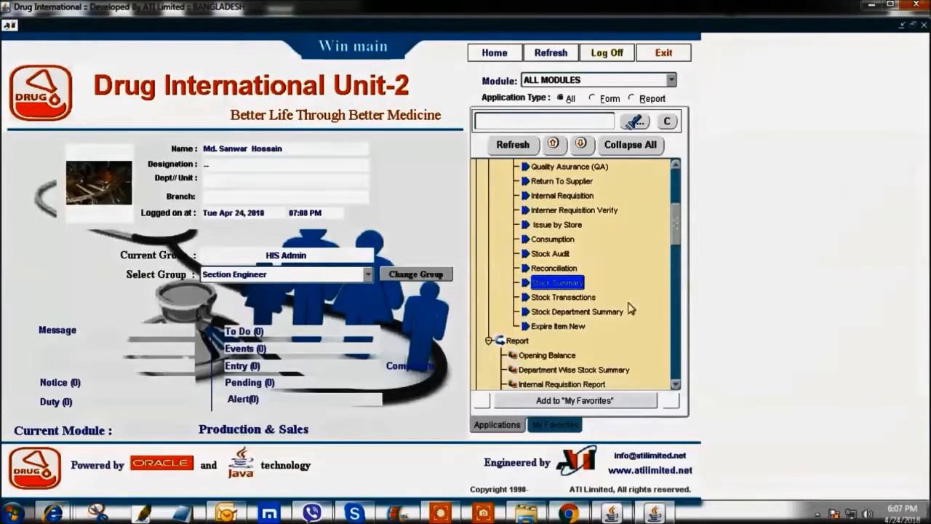
Open Stock Department Summary, review the stock of Store, Labratory and Electrical, then exit the form.
double_click(559, 314)
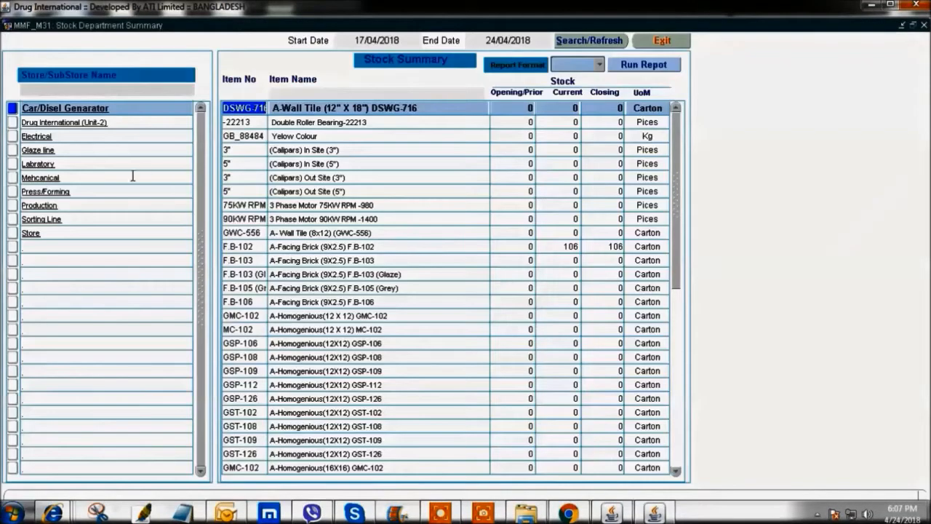
click(36, 233)
scroll(342, 191, down, 7)
scroll(342, 193, down, 8)
click(36, 164)
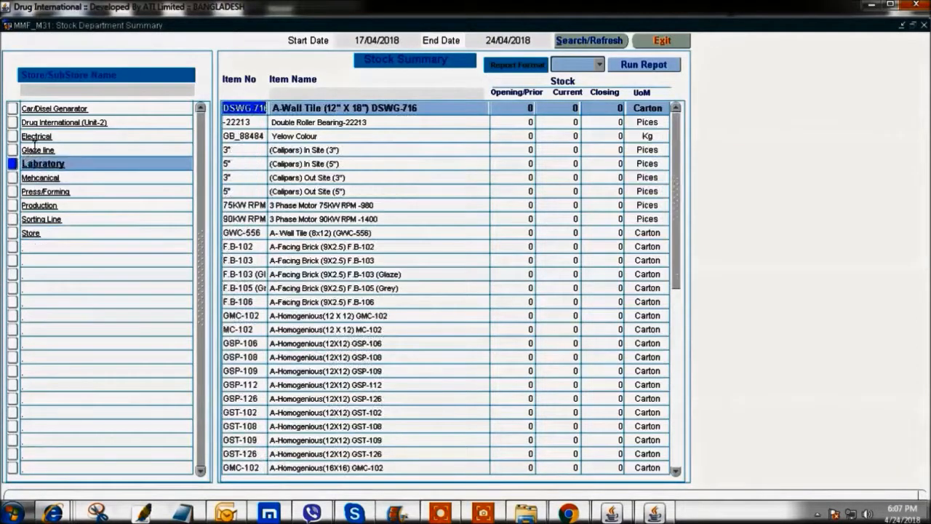
click(36, 137)
click(684, 44)
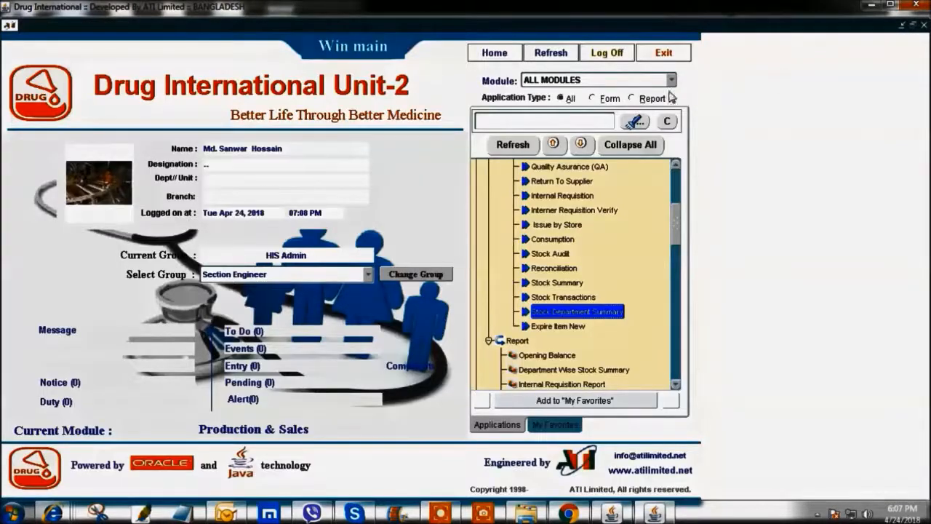
Open Return To Supplier and set the return's From Department to Store and its supplier to LOCAL MARKET.
scroll(551, 289, up, 2)
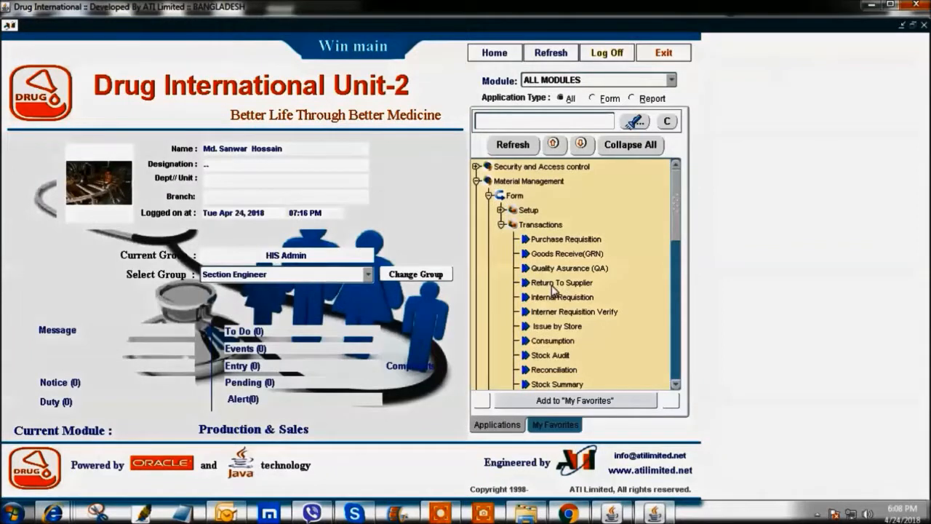
click(553, 285)
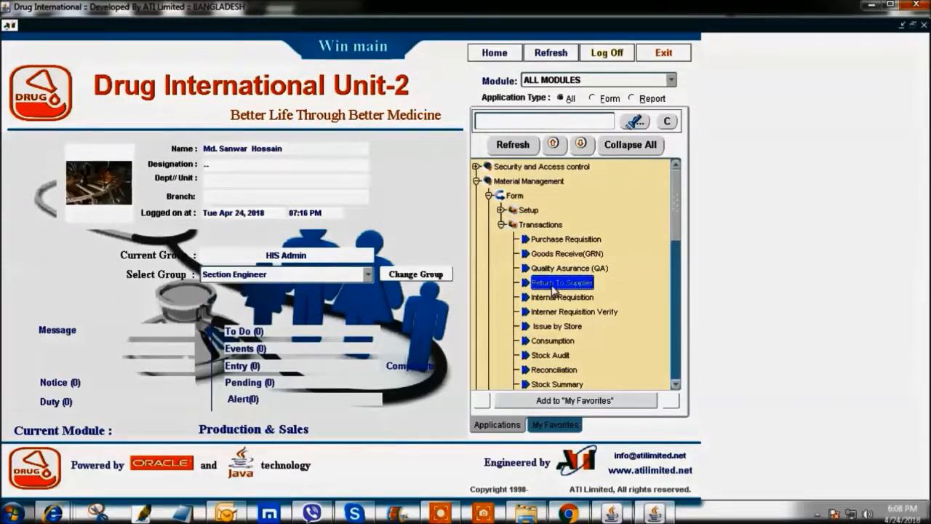
double_click(552, 285)
double_click(134, 163)
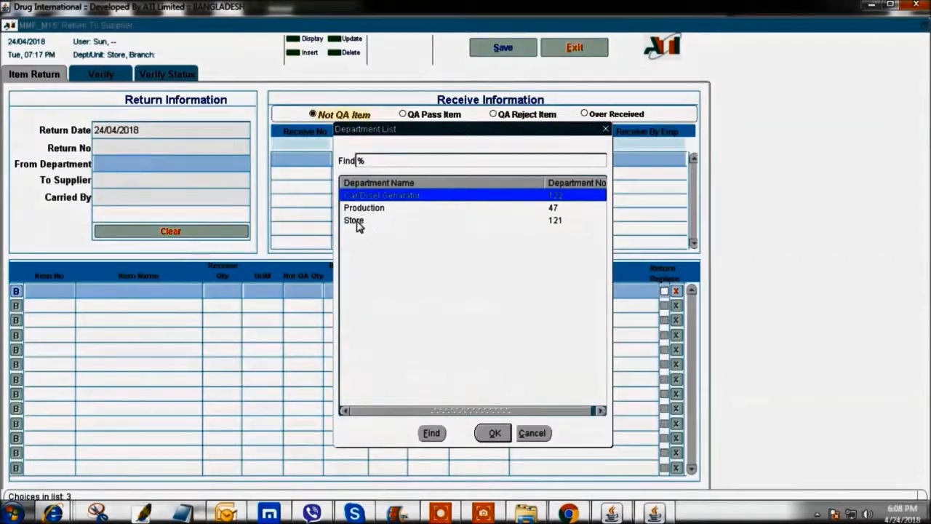
double_click(356, 221)
double_click(132, 182)
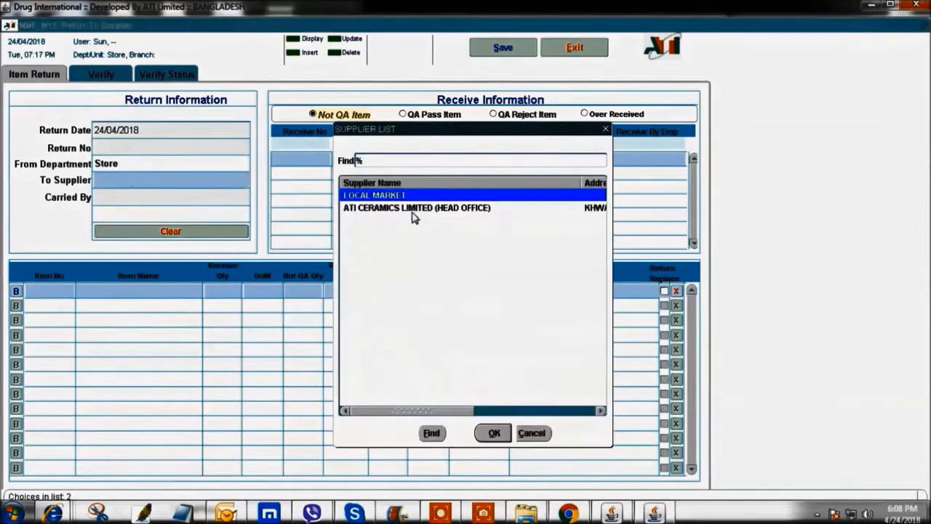
double_click(354, 197)
List the supplier's QA Pass Item receipts and load the items of the last receipt.
click(435, 116)
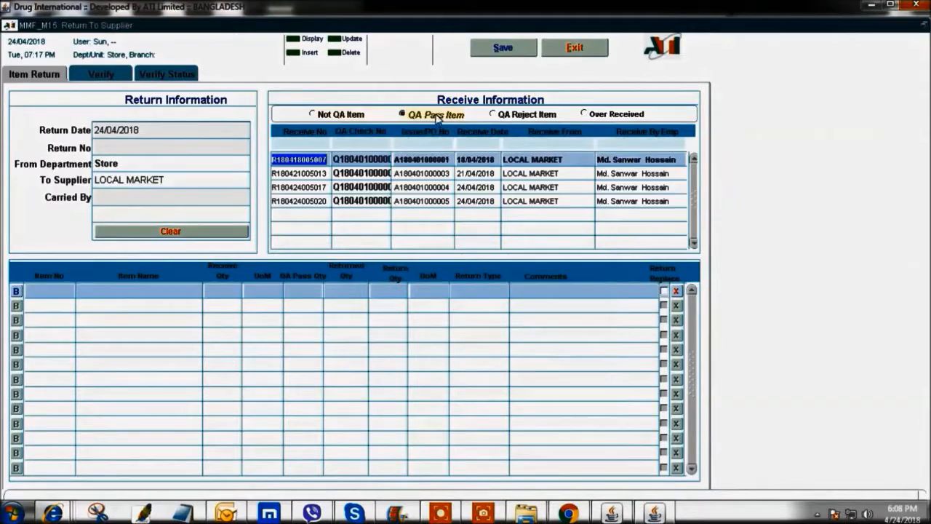
double_click(424, 202)
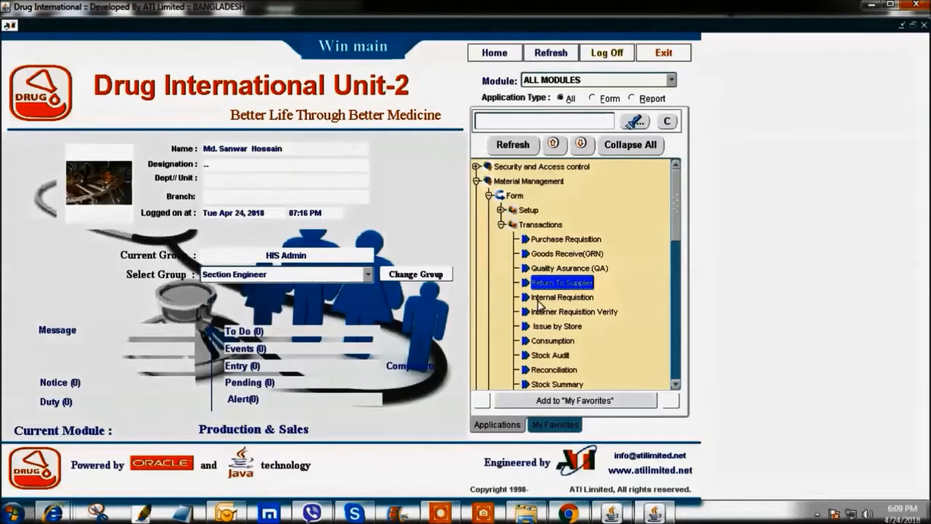
Open Internal Requisition and set the requesting department to Mehcanical.
double_click(538, 298)
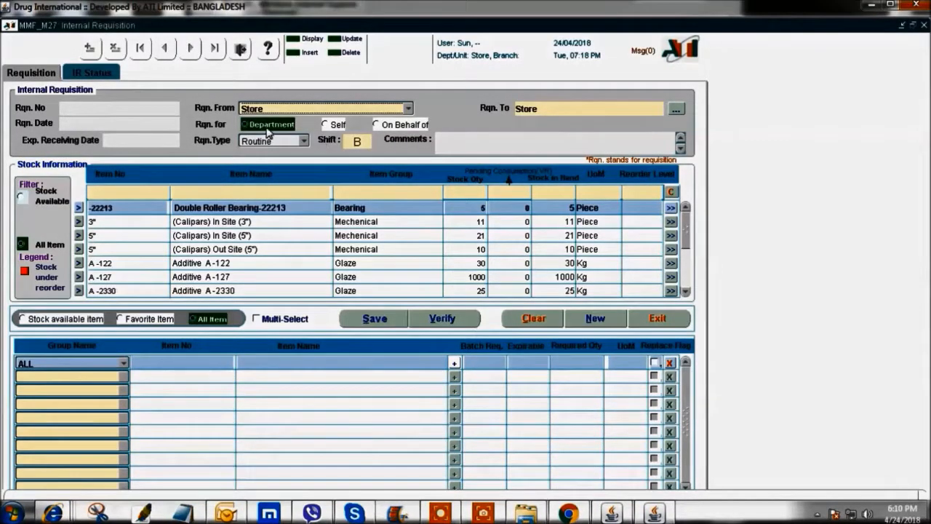
click(275, 109)
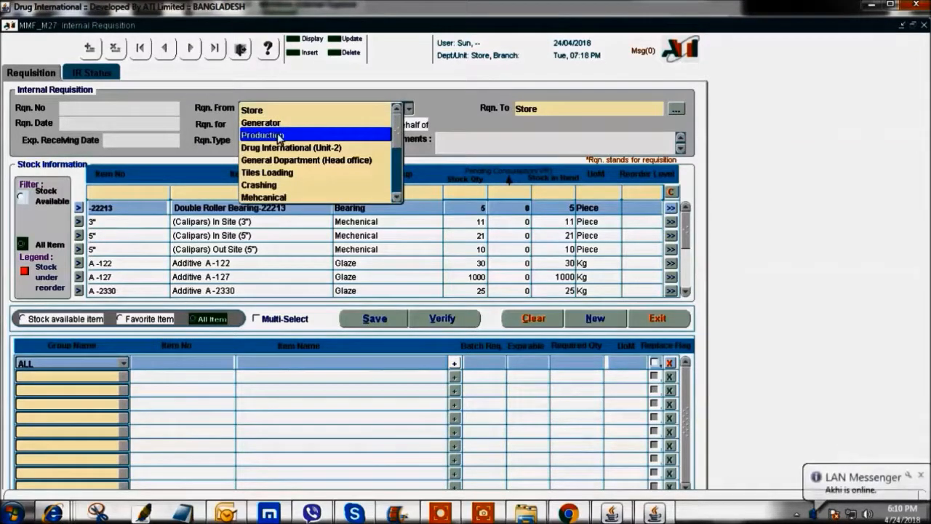
click(279, 198)
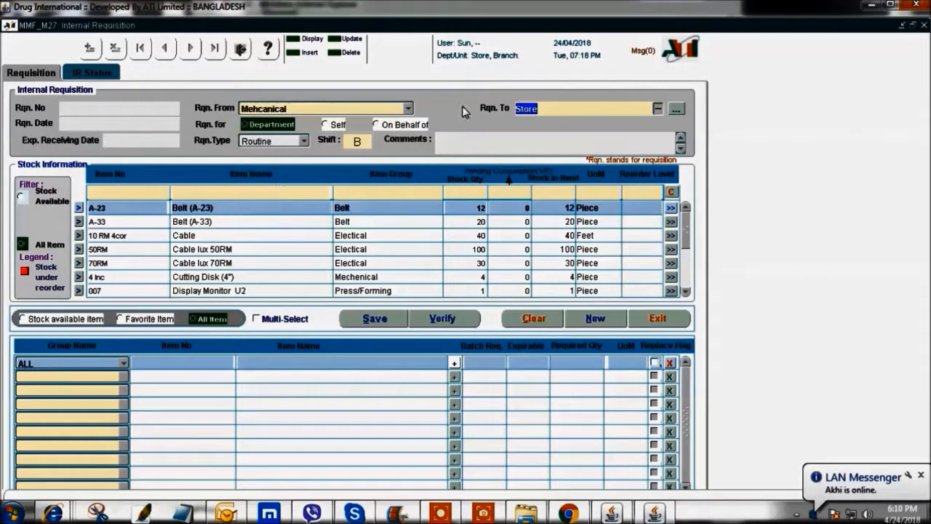
Request 10 Kg of Black Colour (SM-891) flagged for replacement and 20 pieces of Bearing (22216-E -SKF) Foreign, and save the requisition.
click(177, 235)
click(223, 262)
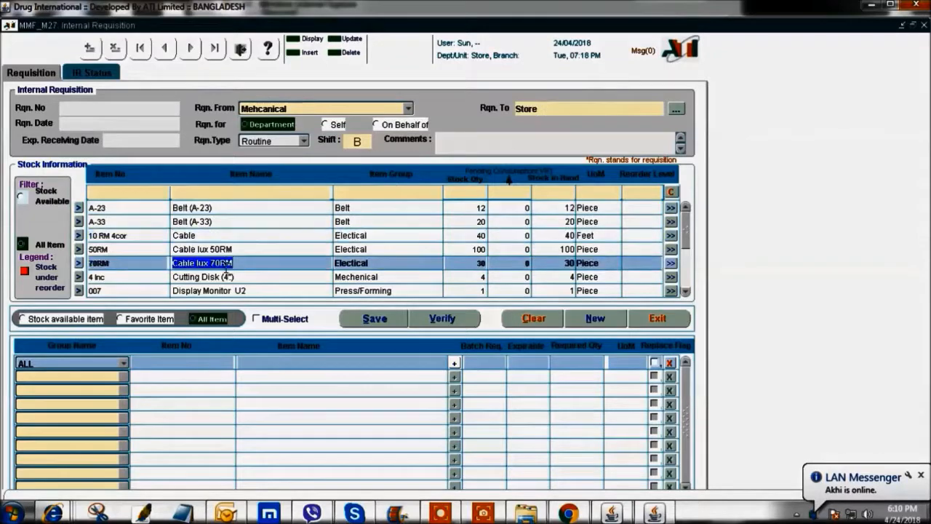
scroll(218, 244, down, 1)
click(552, 307)
scroll(297, 266, down, 1)
click(552, 307)
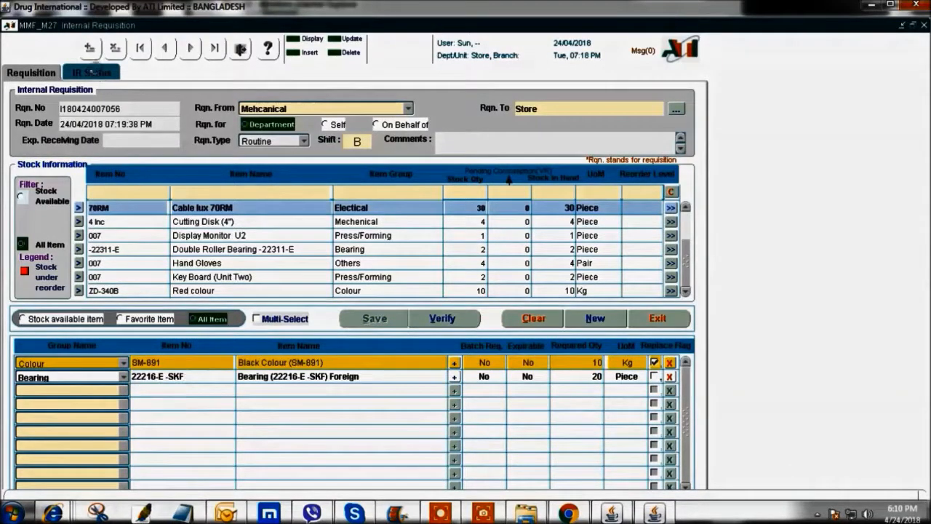
Check the status of today's internal requisitions, including the Generator department's, then exit Internal Requisition.
click(93, 72)
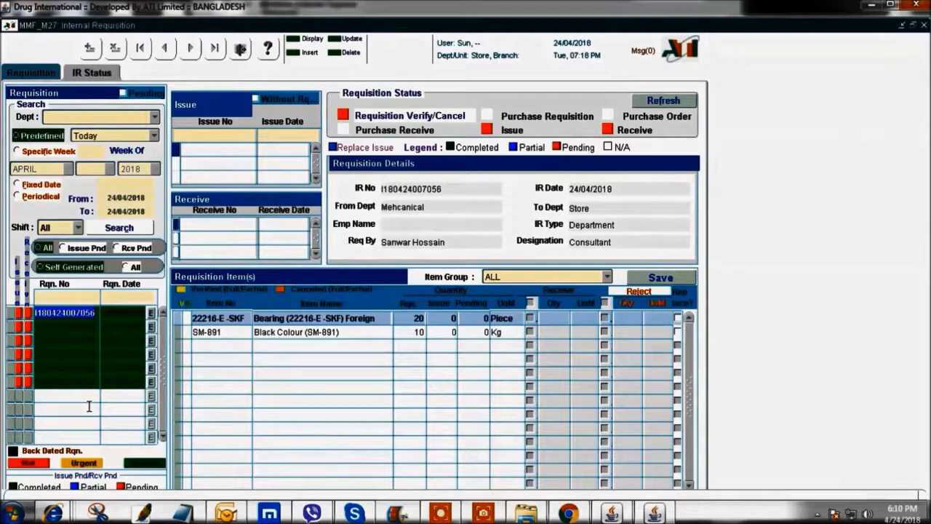
click(76, 381)
click(70, 367)
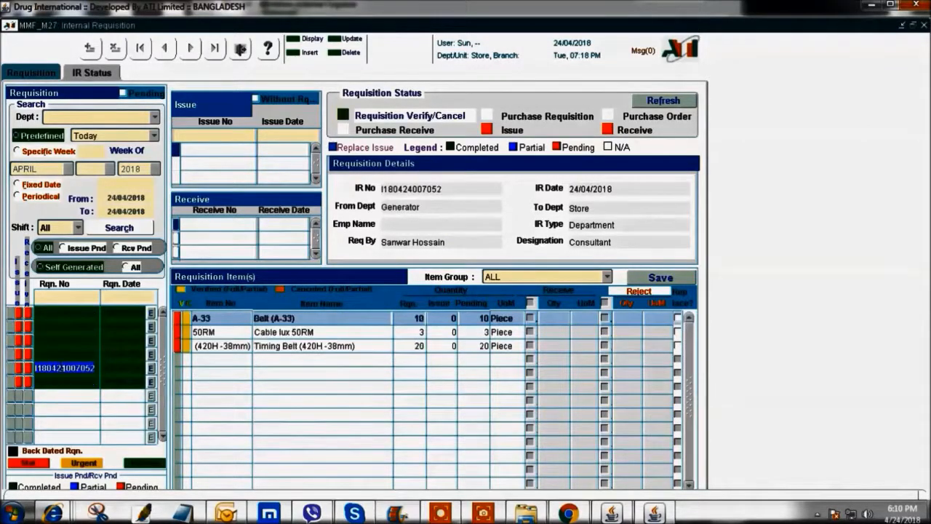
click(31, 73)
click(240, 49)
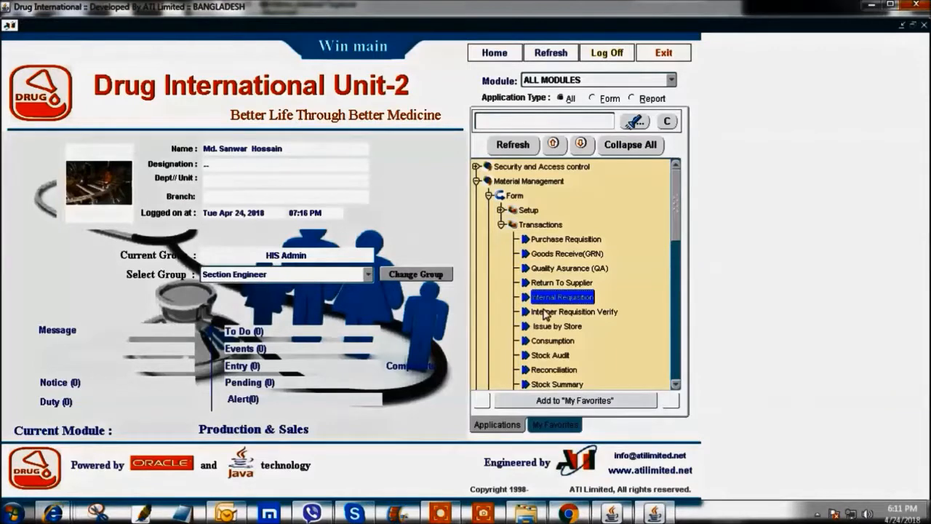
Open Interner Requisition Verify, mark all of the Store's listed requisition items as verified, and save the verification.
double_click(542, 313)
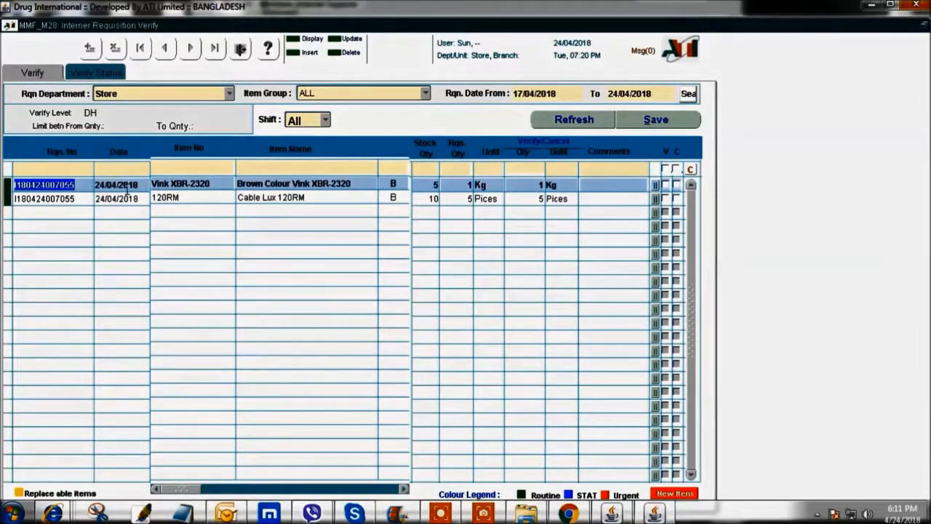
click(664, 169)
click(500, 308)
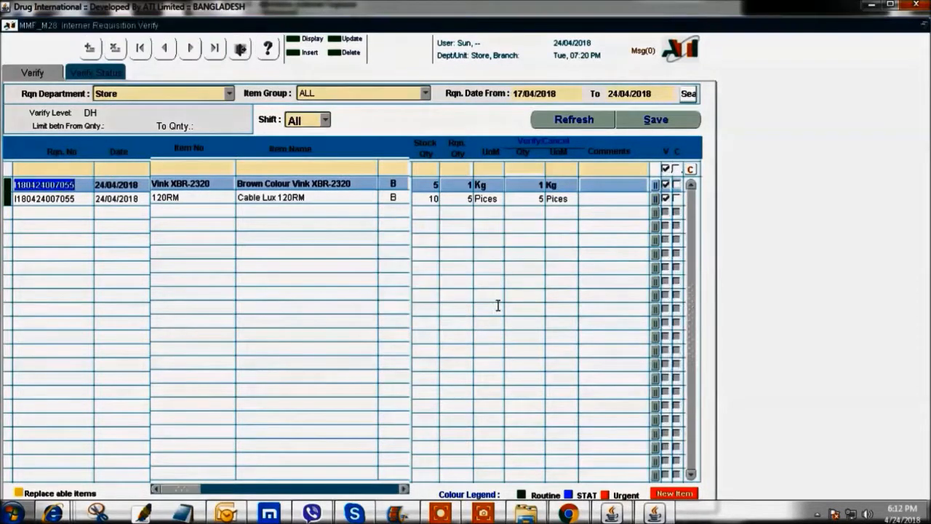
click(638, 126)
click(485, 307)
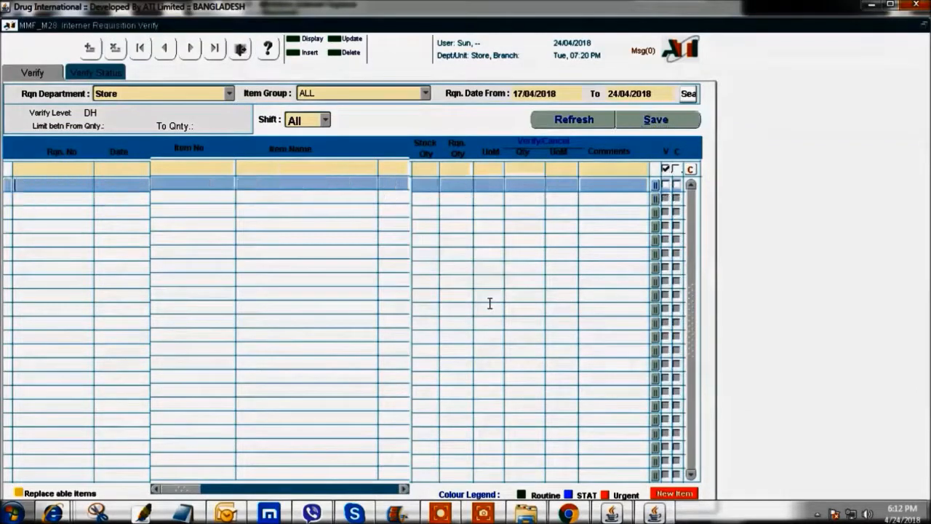
Review the Store's requisitions verified today in the verify status, then exit the verification form.
click(95, 73)
click(116, 235)
click(108, 200)
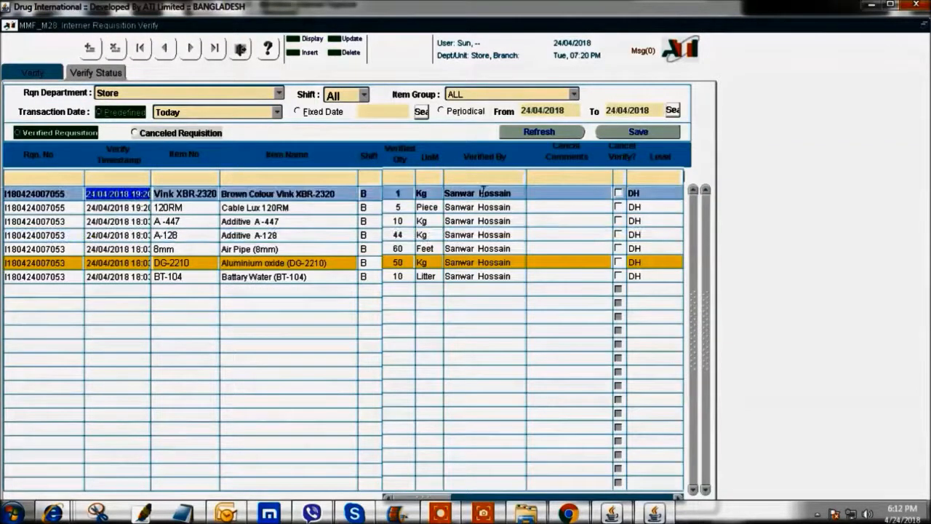
click(240, 48)
Open Issue by Store, load the Store requisition for Brown Colour Vink XBR-2320 and Cable Lux 120RM, and save the issue.
double_click(553, 326)
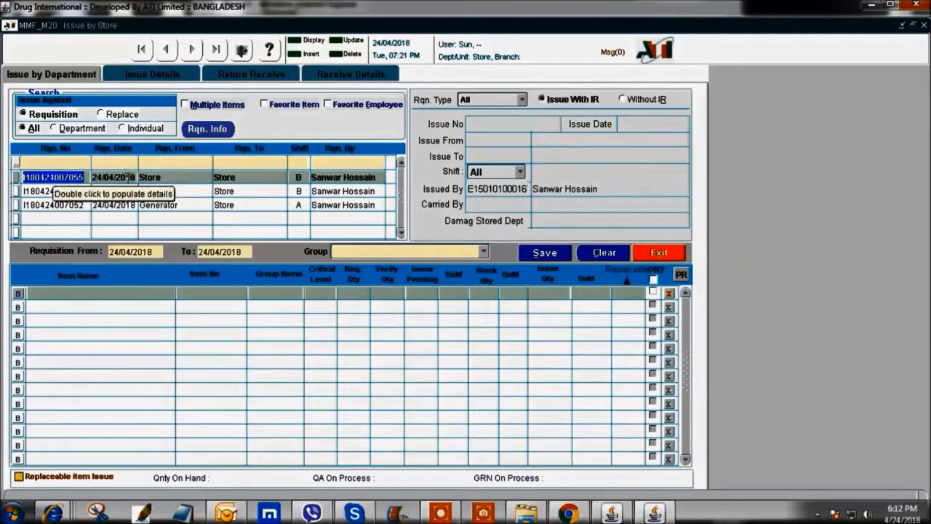
click(121, 190)
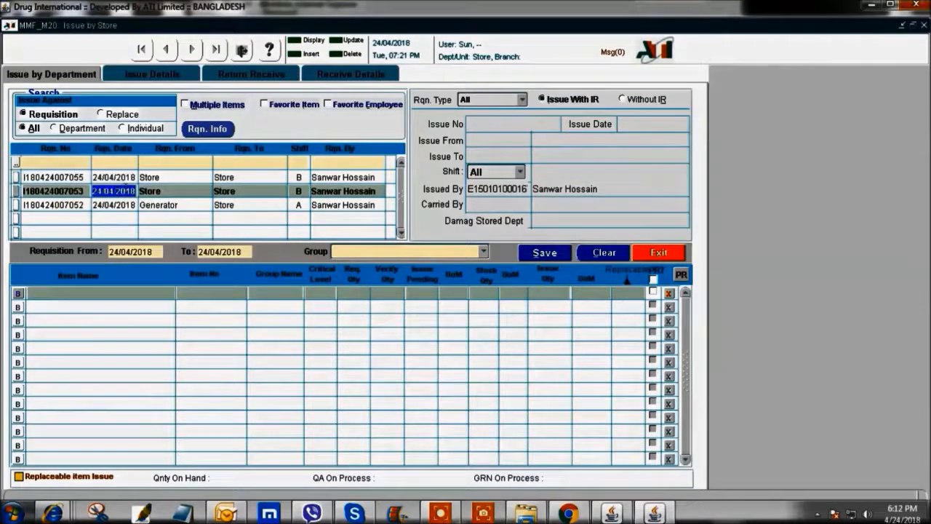
double_click(122, 177)
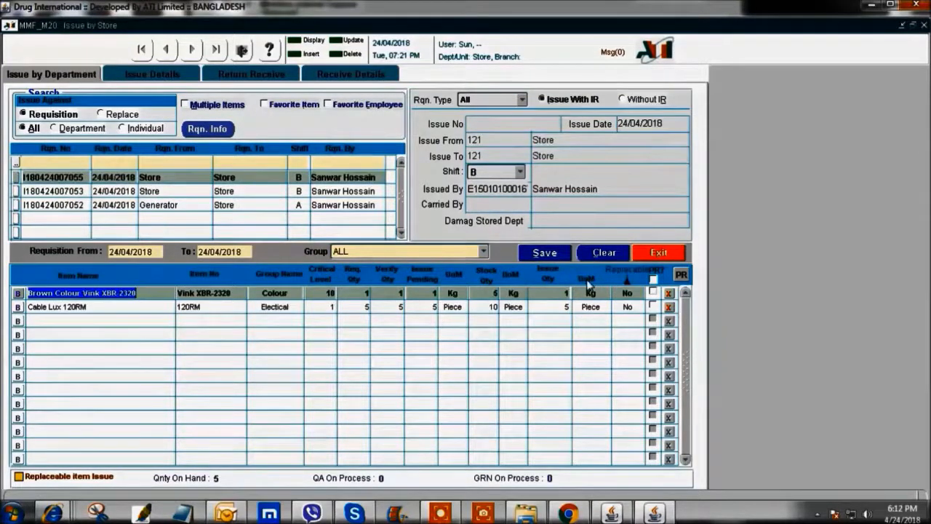
click(545, 253)
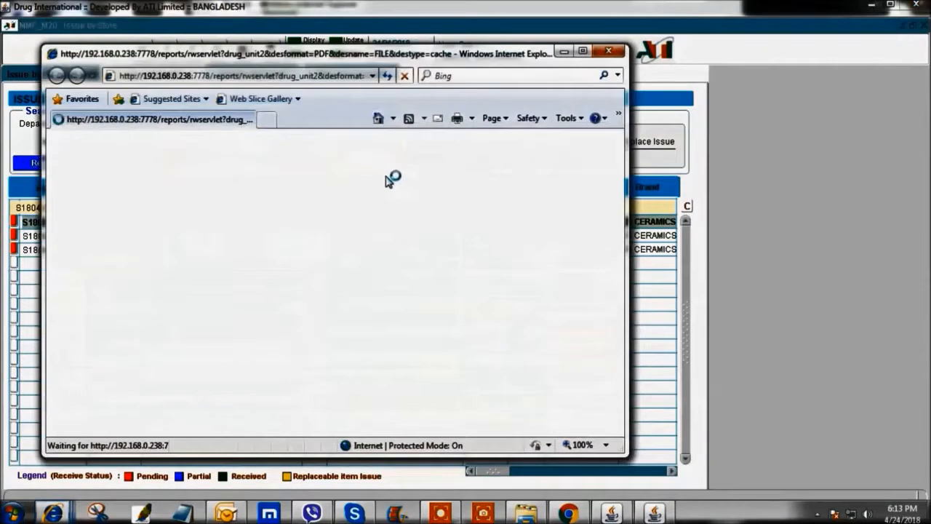
View the issue report for the Mehcanical department at full size, then minimize it.
click(583, 51)
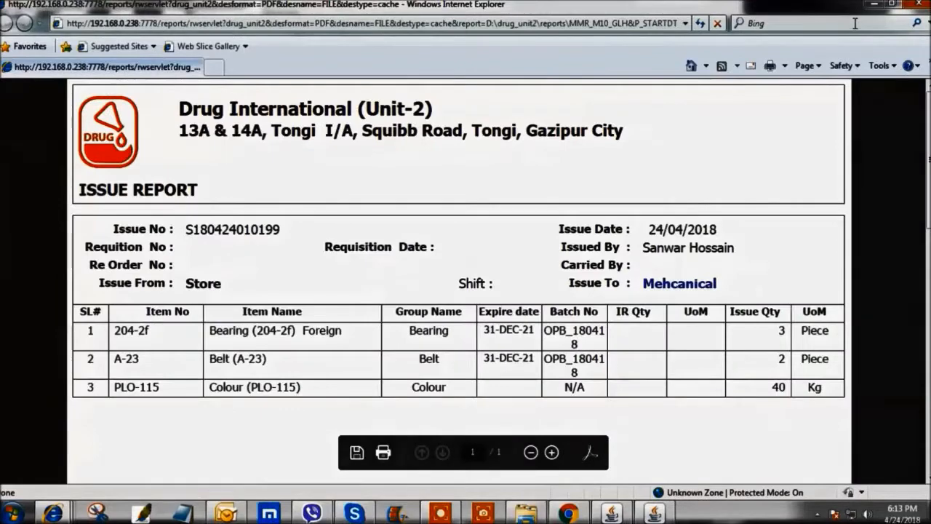
click(876, 4)
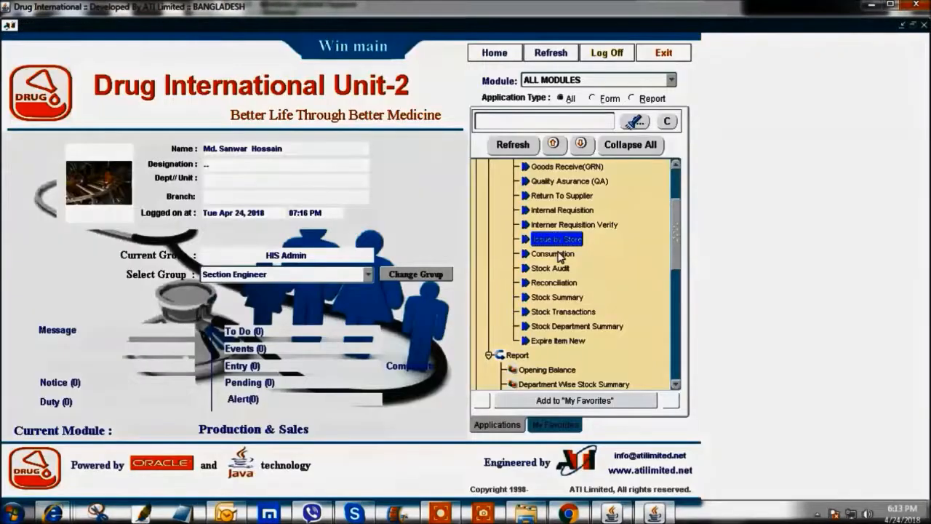
Open the Consumption form and add Additive A-122 from the Store's stock to the consumption list.
click(557, 255)
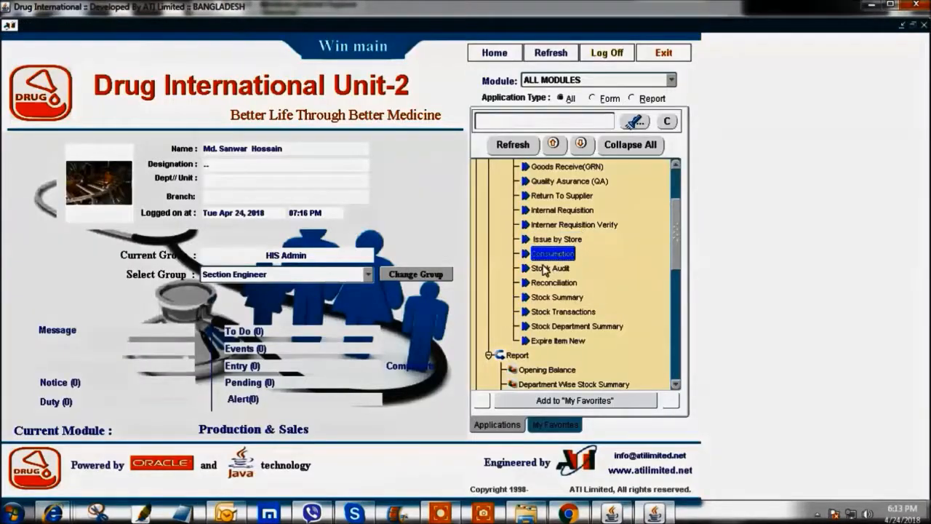
scroll(544, 263, up, 2)
scroll(547, 261, down, 2)
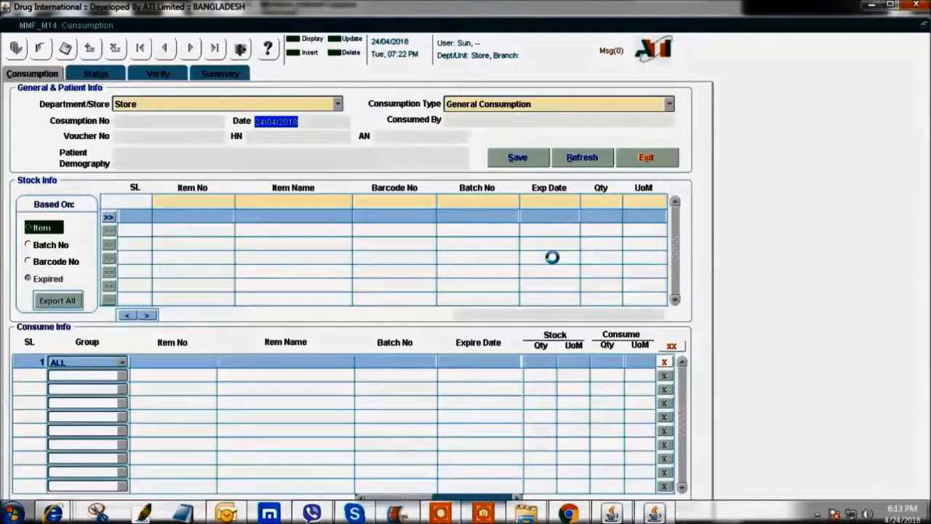
click(279, 258)
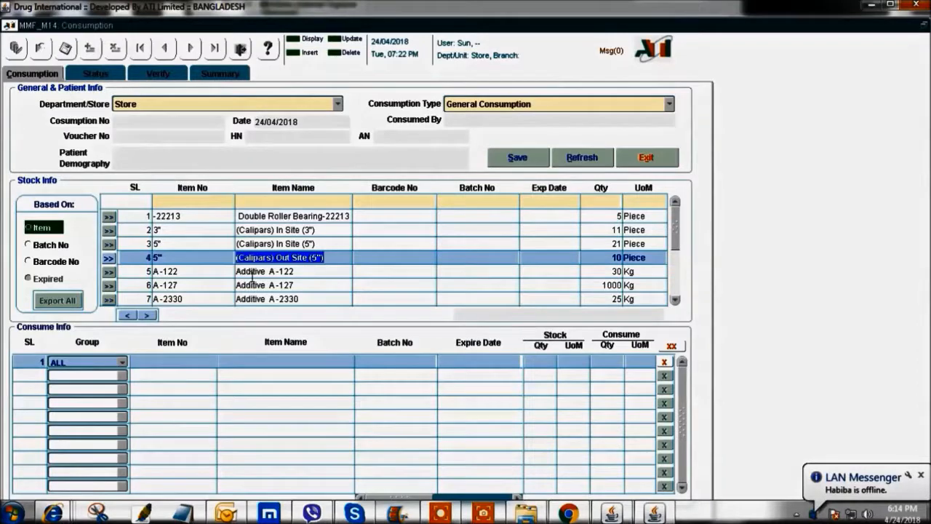
click(162, 270)
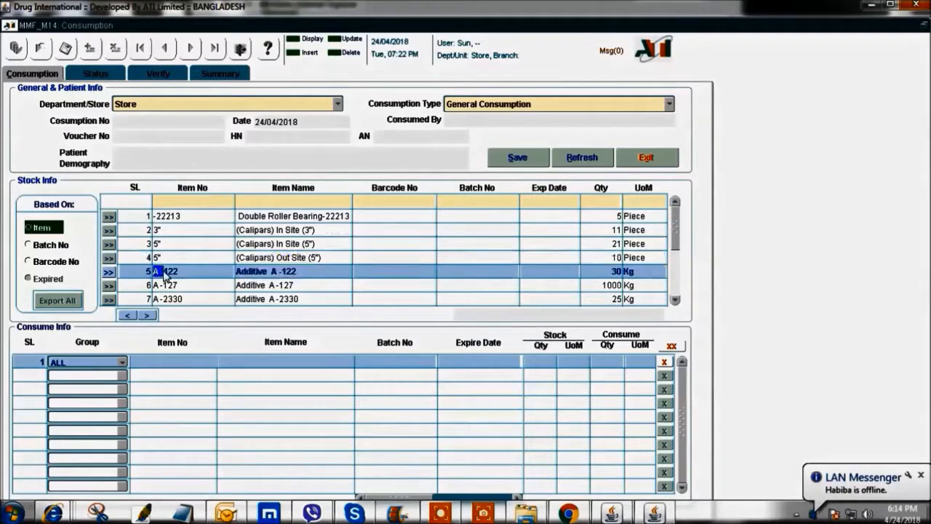
click(109, 272)
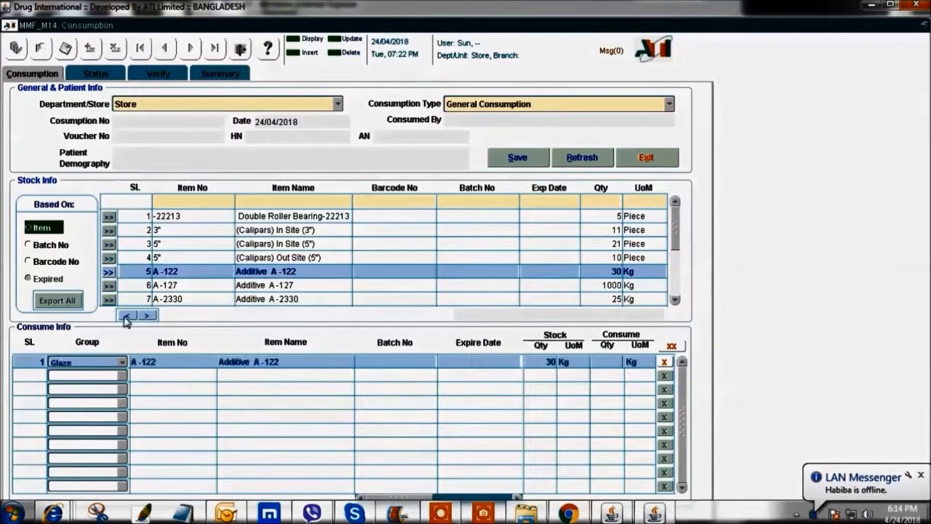
Add Additive A-586 from the Store's stock, and set the consume quantities to 1 Kg for A-586 and 2 Kg for A-122.
click(168, 377)
click(122, 376)
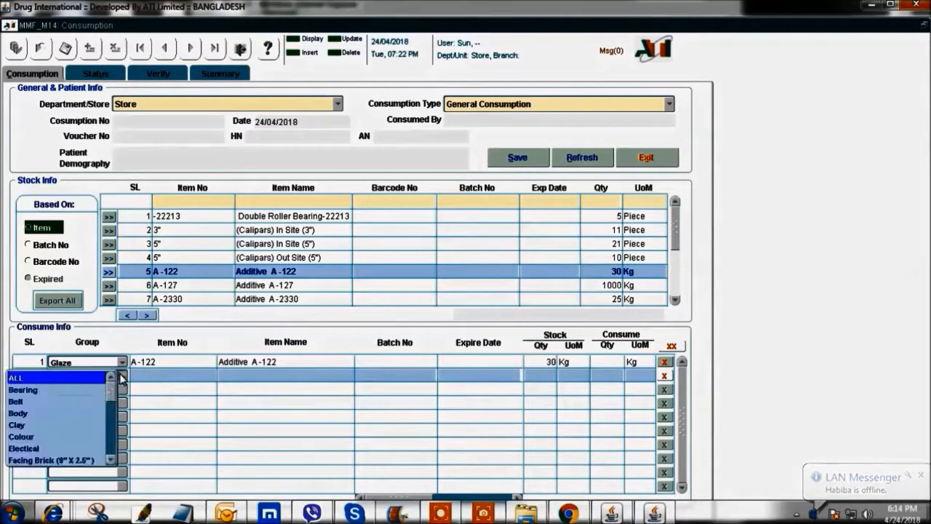
click(30, 428)
click(252, 376)
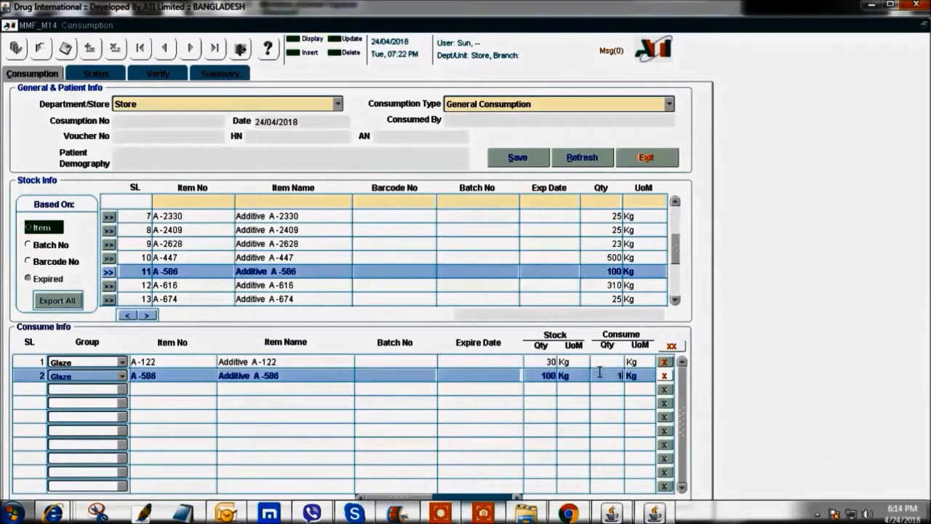
click(600, 361)
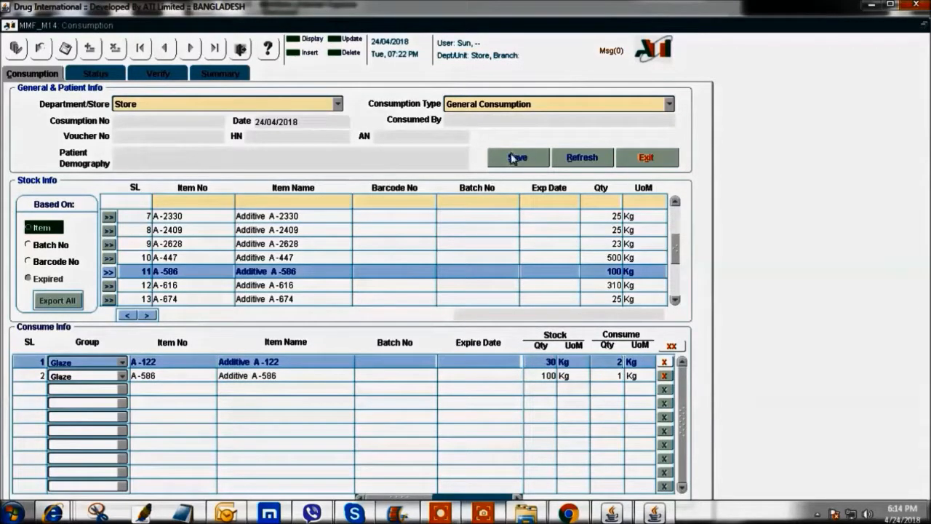
Set the consumption type to Damage and save the consumption of the two additives.
click(513, 104)
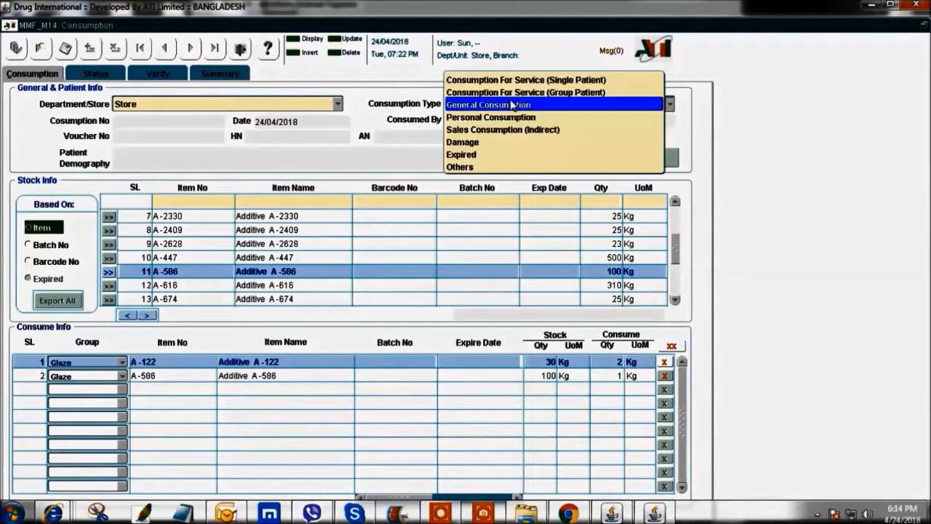
click(481, 143)
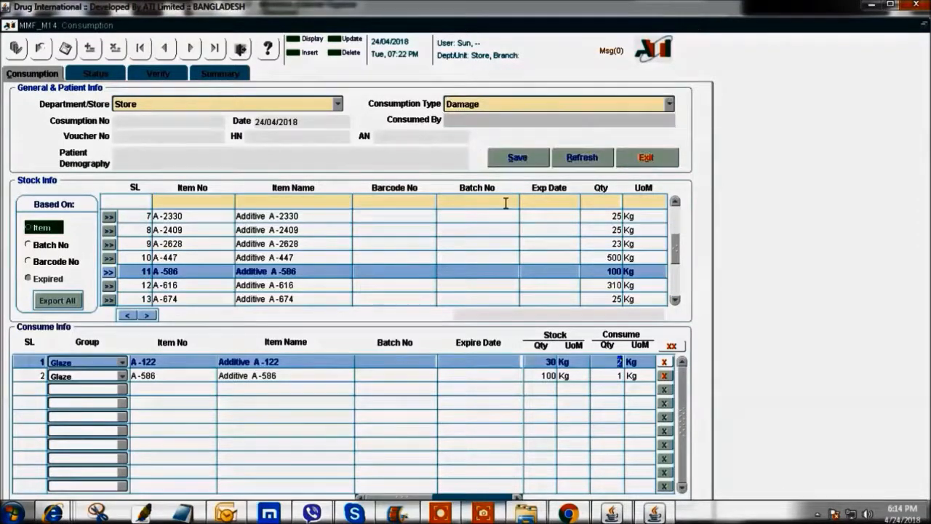
click(515, 157)
click(482, 308)
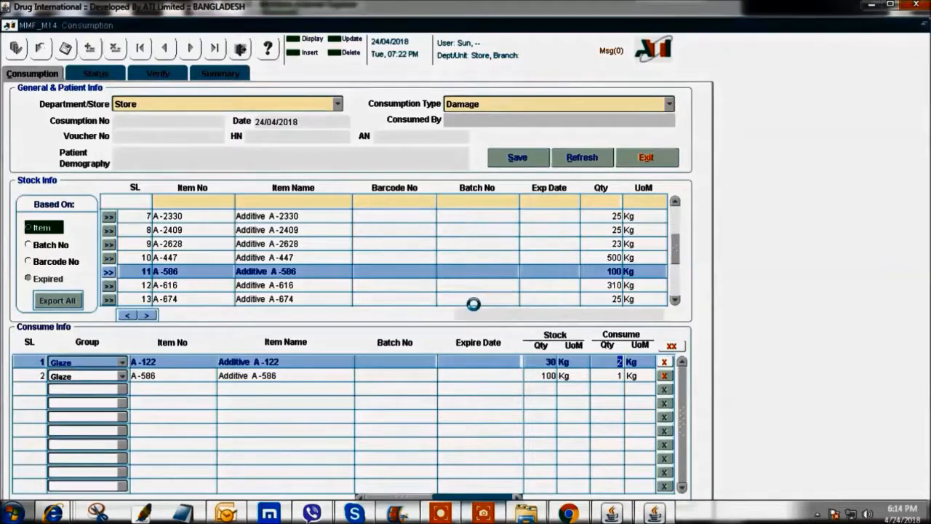
click(585, 307)
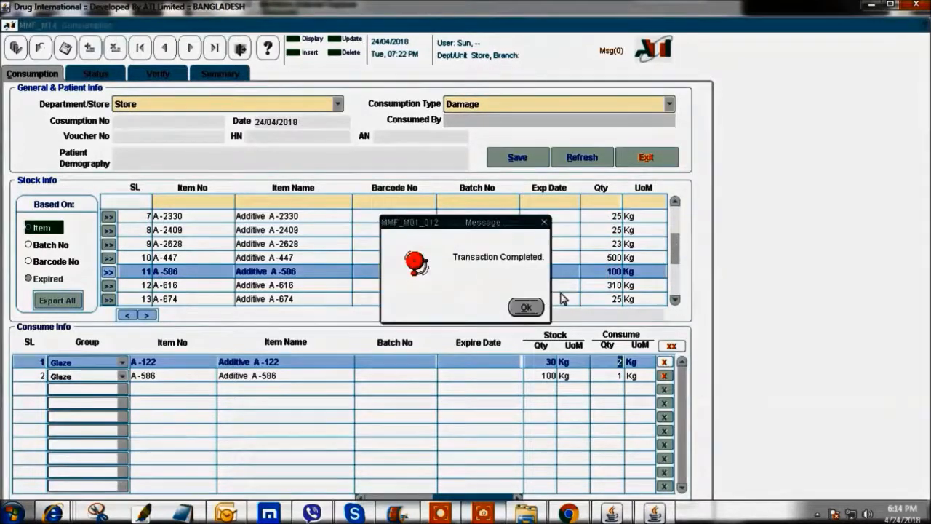
click(525, 306)
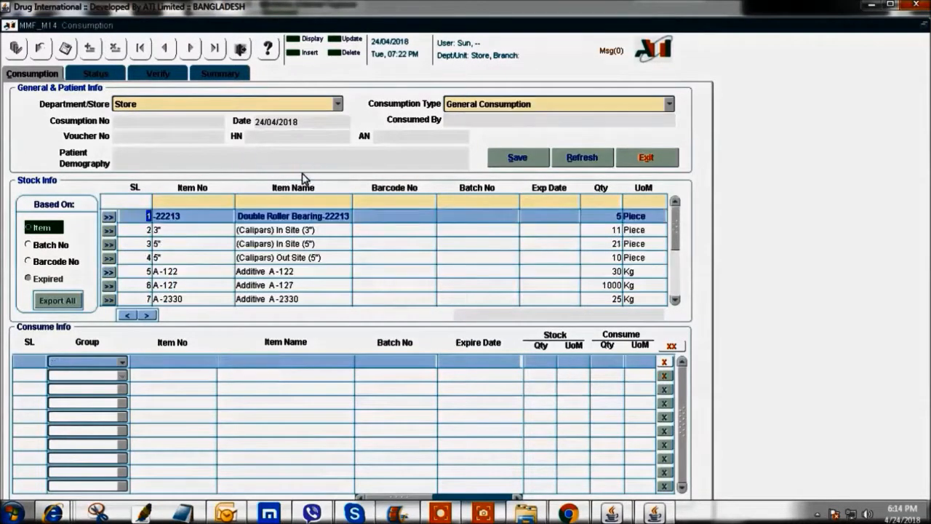
Review the Store's consumption records for today in the status, checking them with and without the verified filter.
click(95, 73)
click(81, 223)
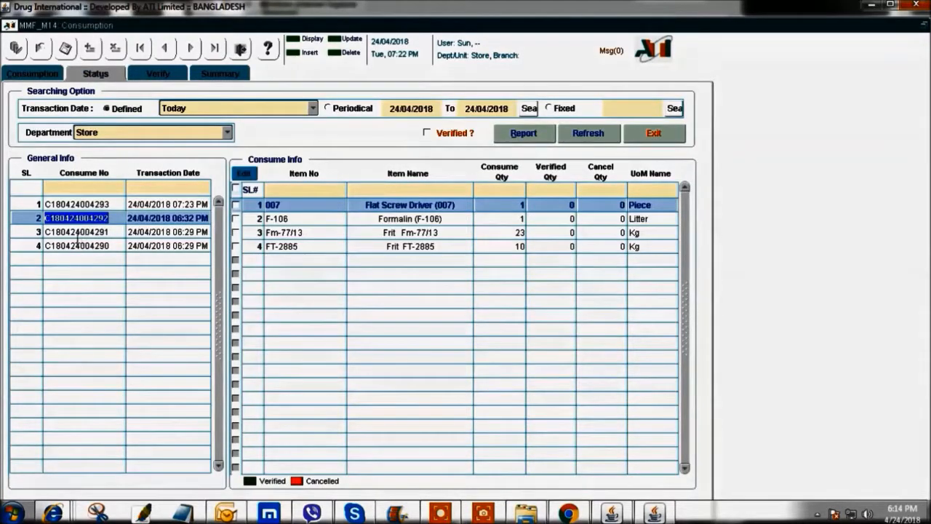
click(77, 235)
click(76, 247)
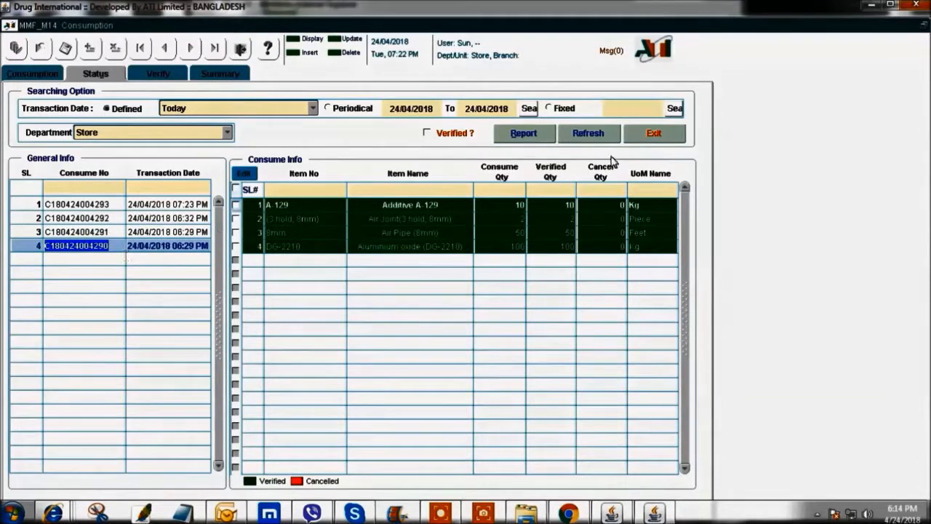
click(434, 136)
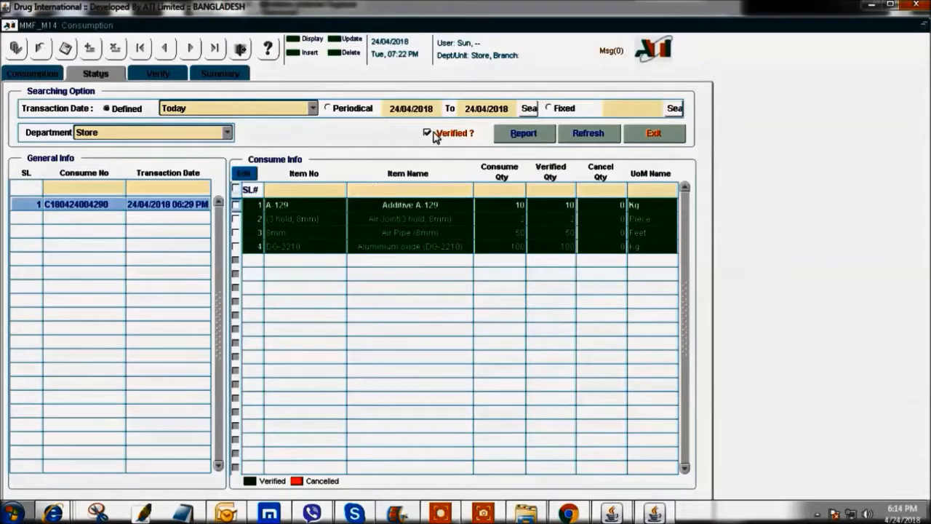
click(434, 137)
Open the report from the Store's consumption status and view it at full size.
click(77, 221)
click(82, 232)
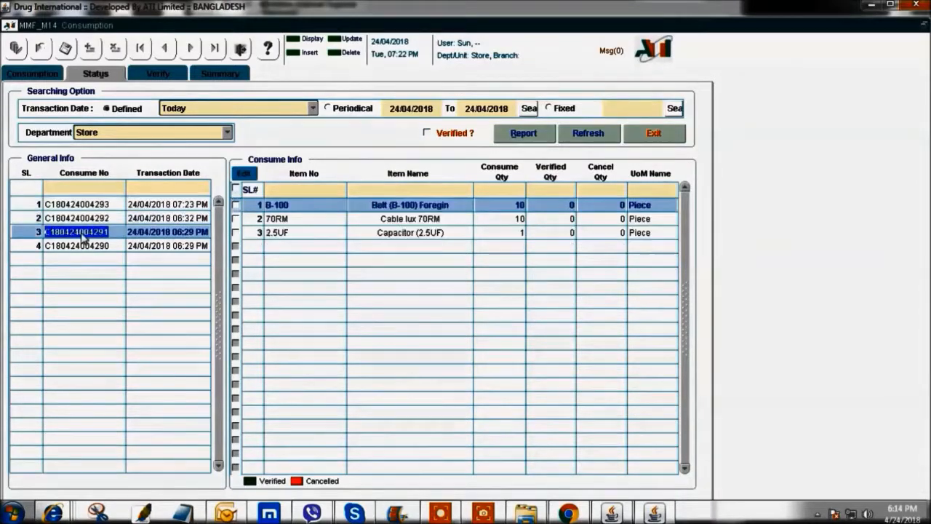
click(524, 133)
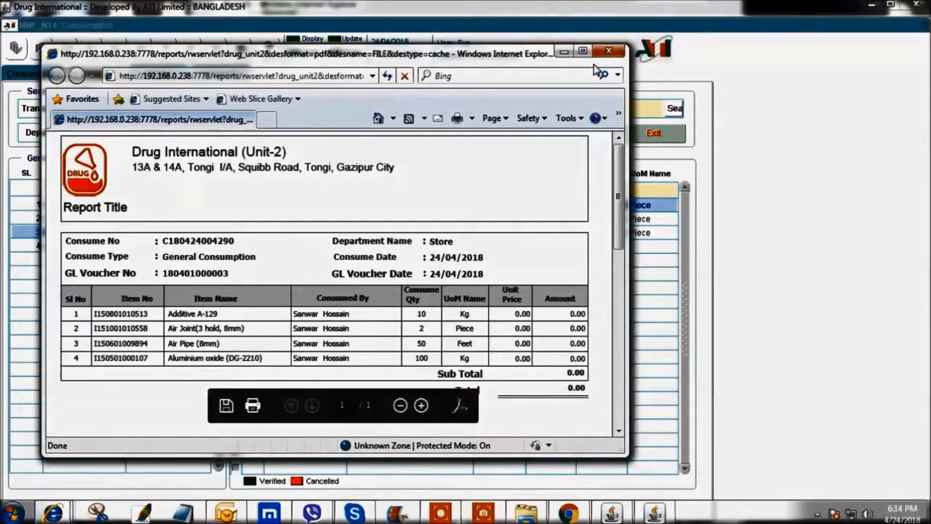
click(582, 50)
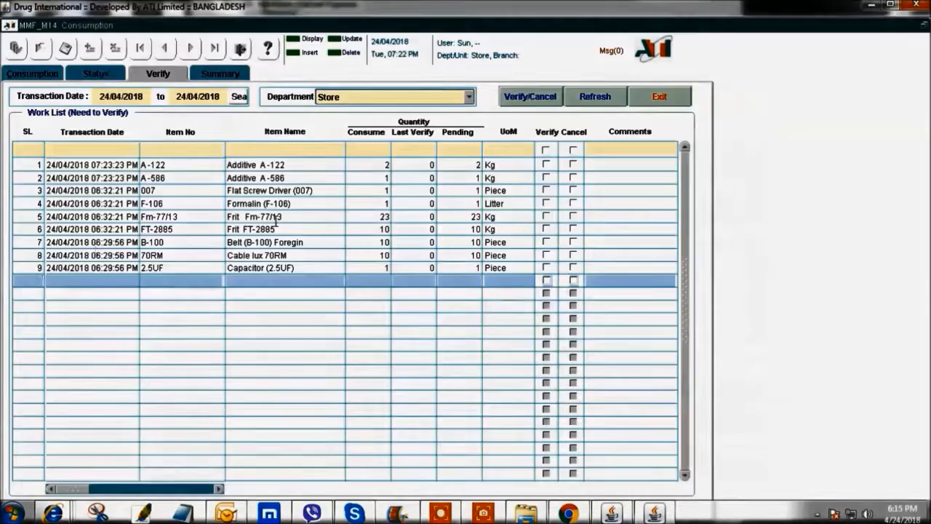
Check the Store's consumption summary for Air Pipe (8mm) and Additive A-129, then exit the consumption form.
click(219, 73)
click(70, 259)
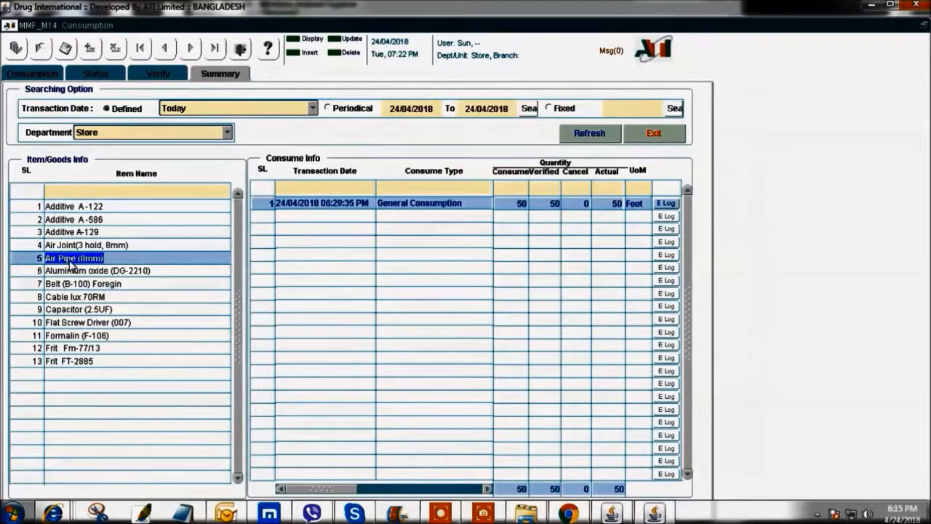
click(68, 232)
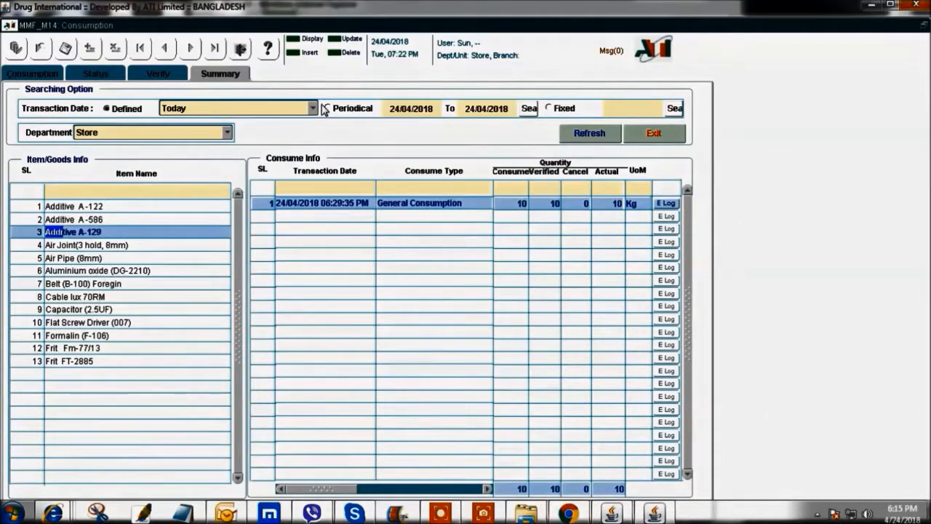
click(239, 50)
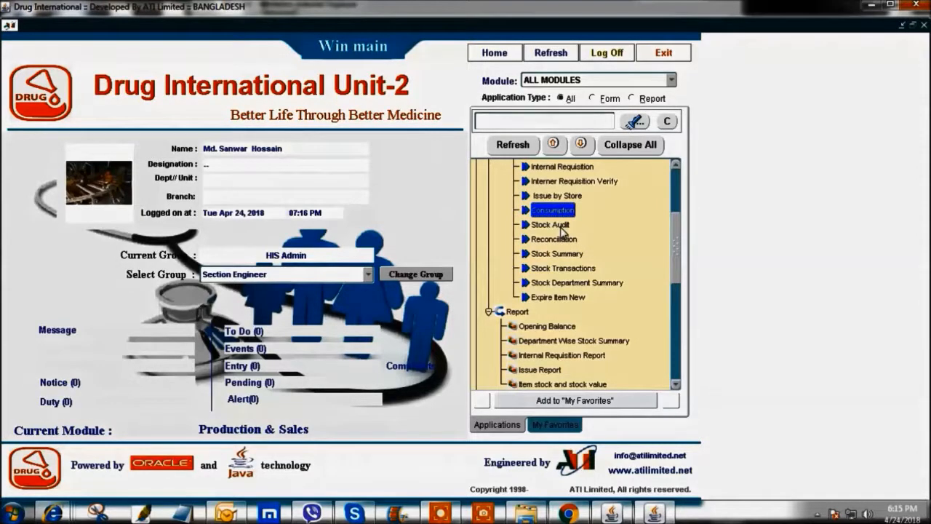
Open the Stock Audit form, set the audit store to Store and browse its stock items.
double_click(559, 225)
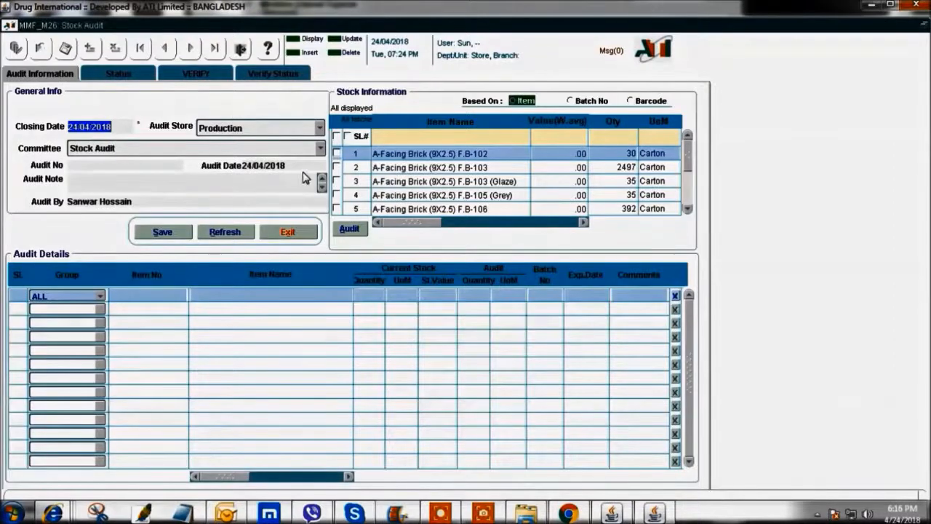
click(319, 128)
click(253, 154)
click(412, 170)
click(407, 197)
scroll(405, 183, down, 3)
click(404, 181)
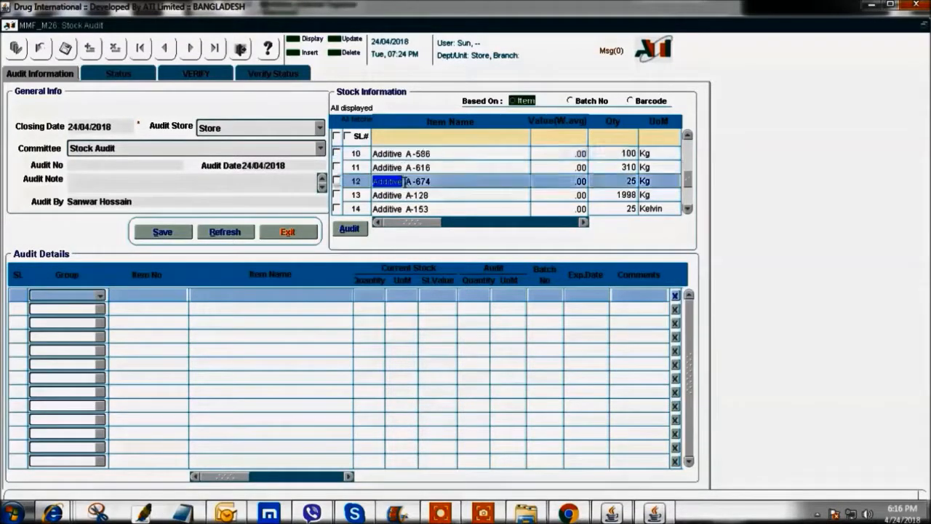
Filter the stock items by UE and add Blue Colour (ZD-622A) and Blue Colour VINK-XBL-2110 to the audit details.
click(409, 139)
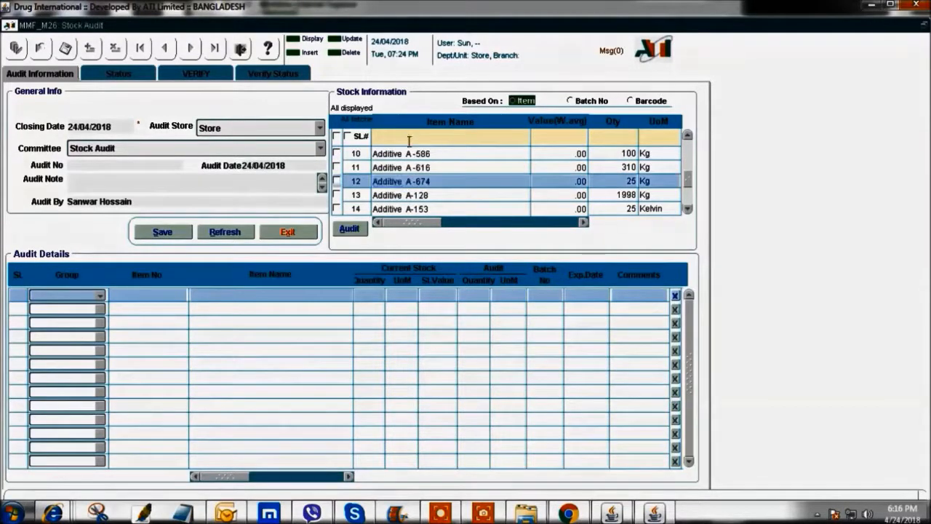
key(Return)
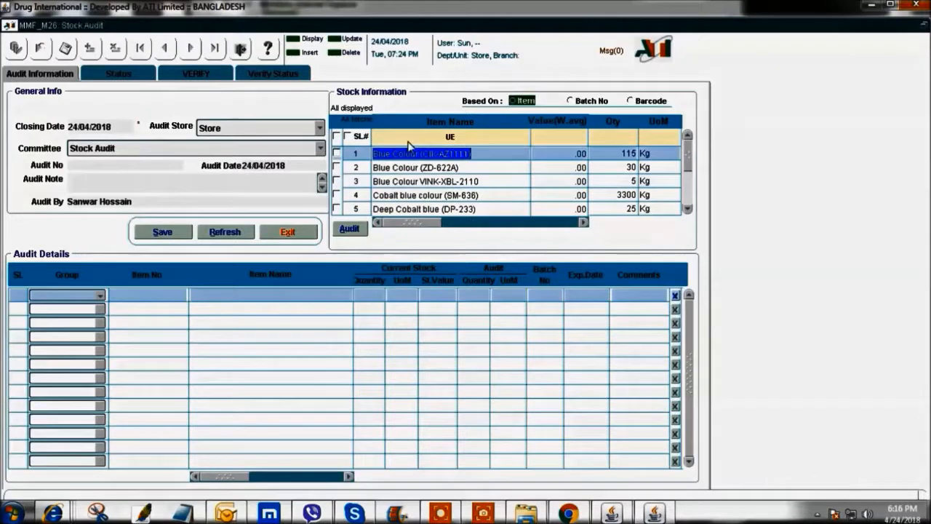
click(336, 181)
click(336, 167)
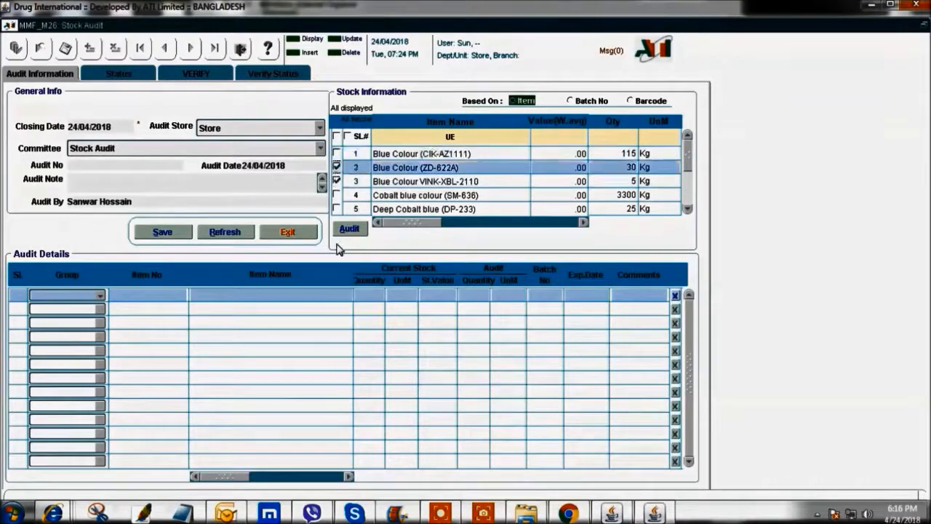
click(346, 229)
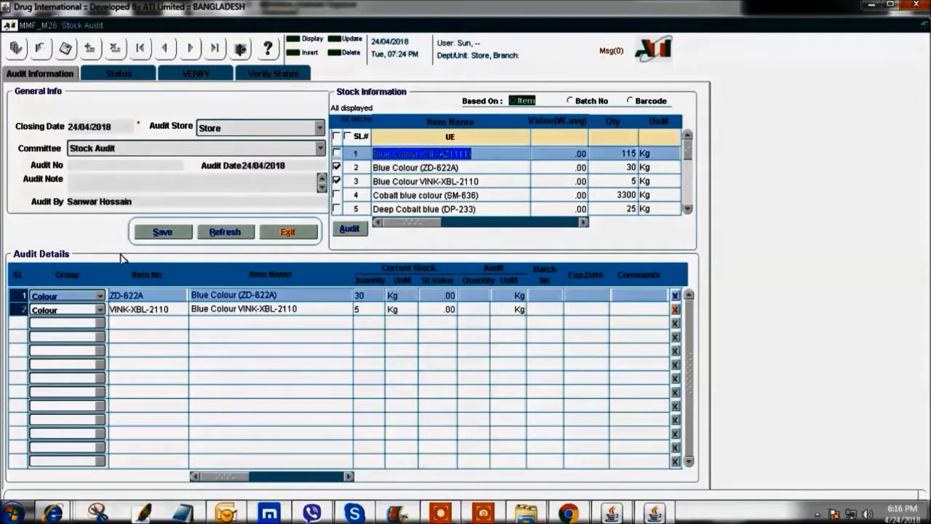
Set the audit quantities to 29 Kg for Blue Colour (ZD-622A) and 10 Kg for Blue Colour VINK-XBL-2110.
click(476, 295)
text(29)
click(466, 309)
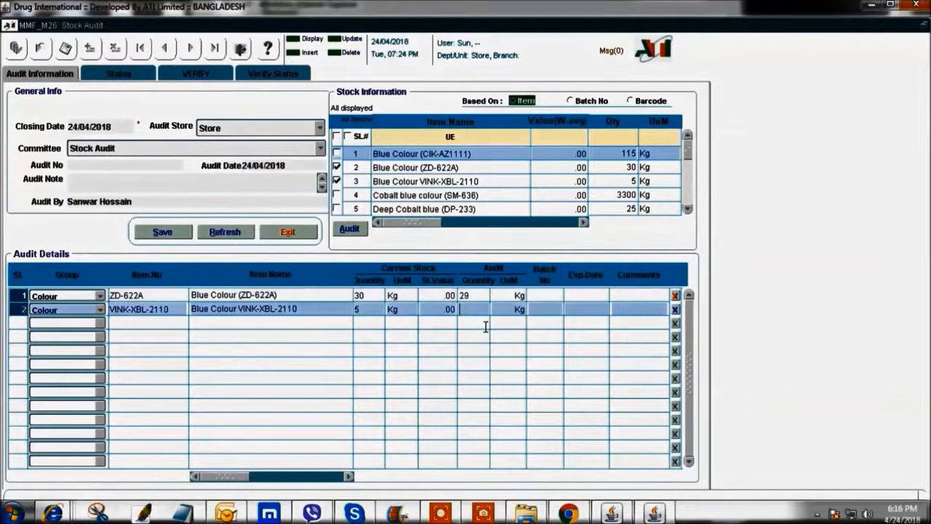
text(10)
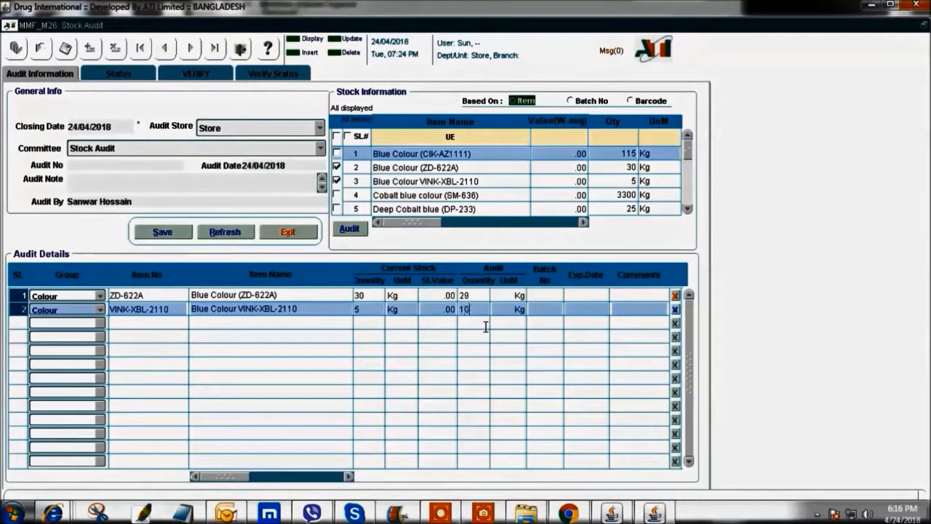
Give Blue Colour VINK-XBL-2110 batch number 2125414 and expiry date 31/12/2021, and save the stock audit.
click(557, 309)
text(2125414)
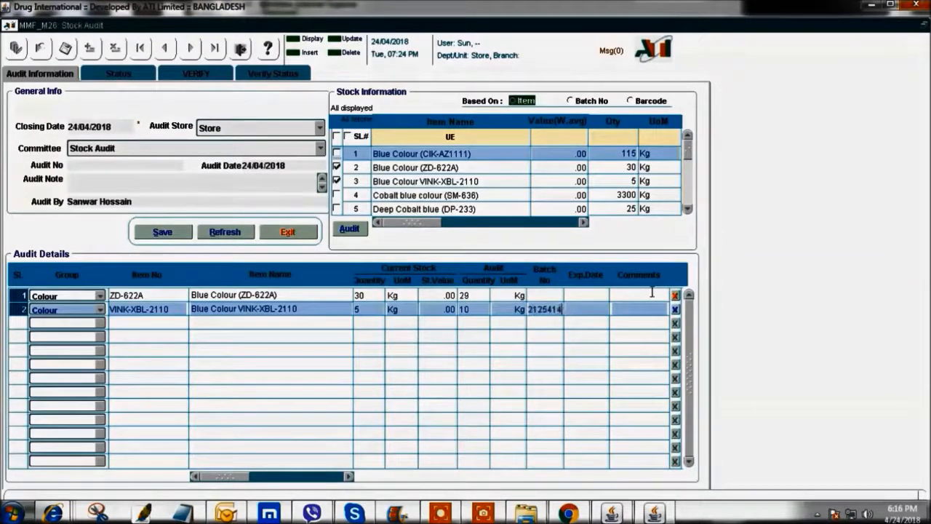
click(599, 309)
text(31/)
text(12/202)
text(1)
key(Tab)
click(154, 235)
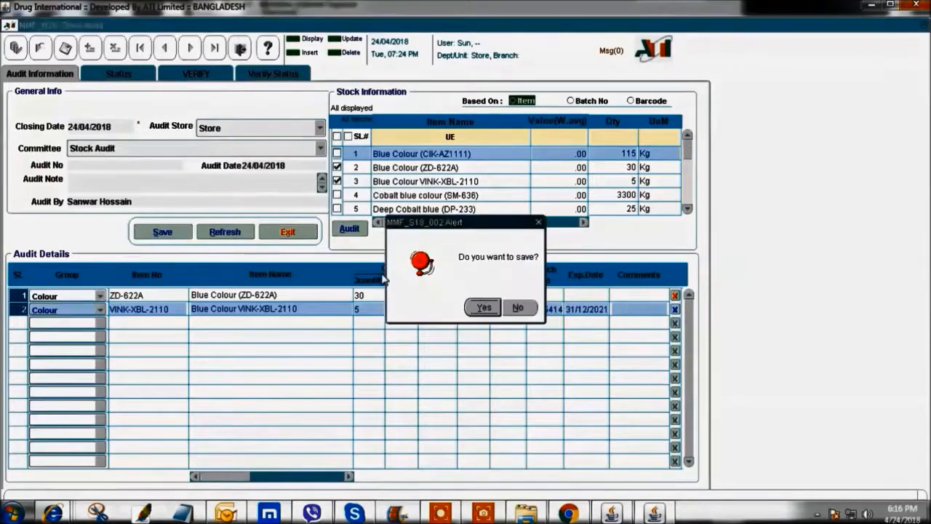
click(498, 312)
click(578, 304)
Review the item details of the Store's stock audits made today in the audit status.
click(120, 75)
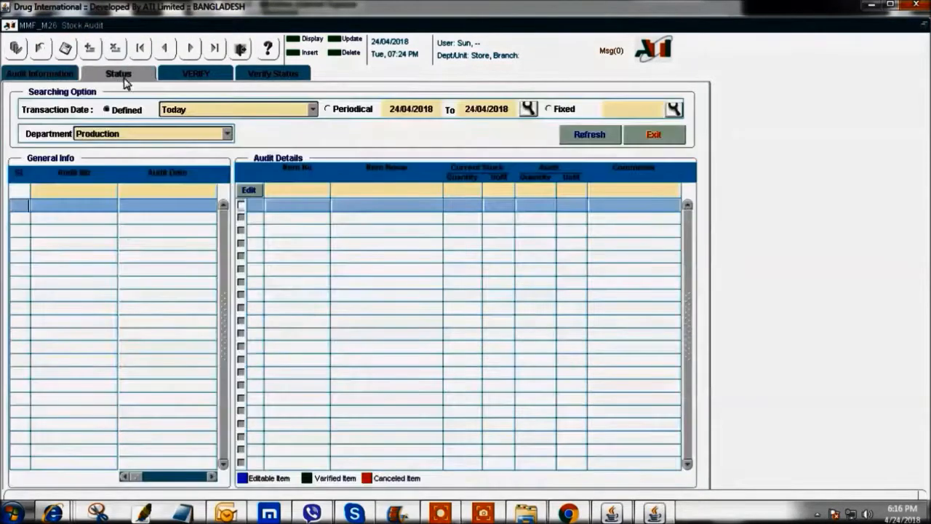
click(133, 137)
click(119, 160)
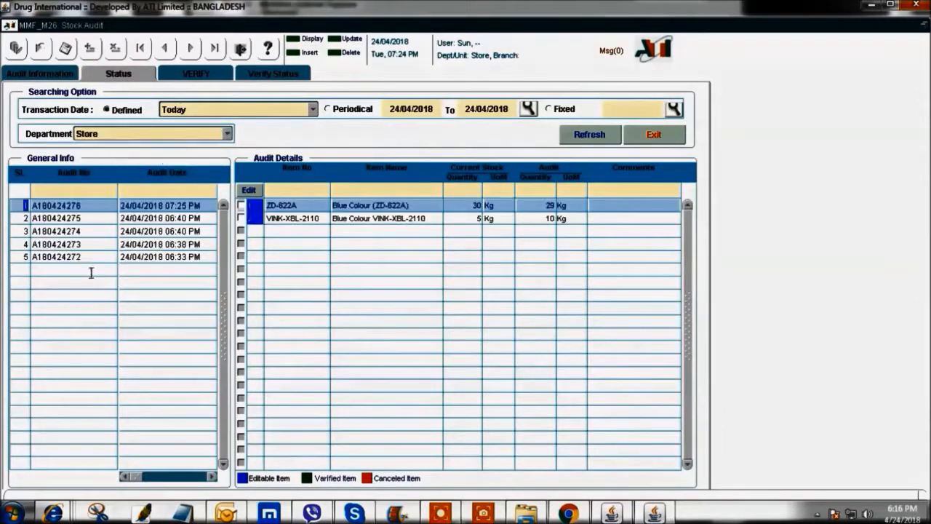
click(61, 256)
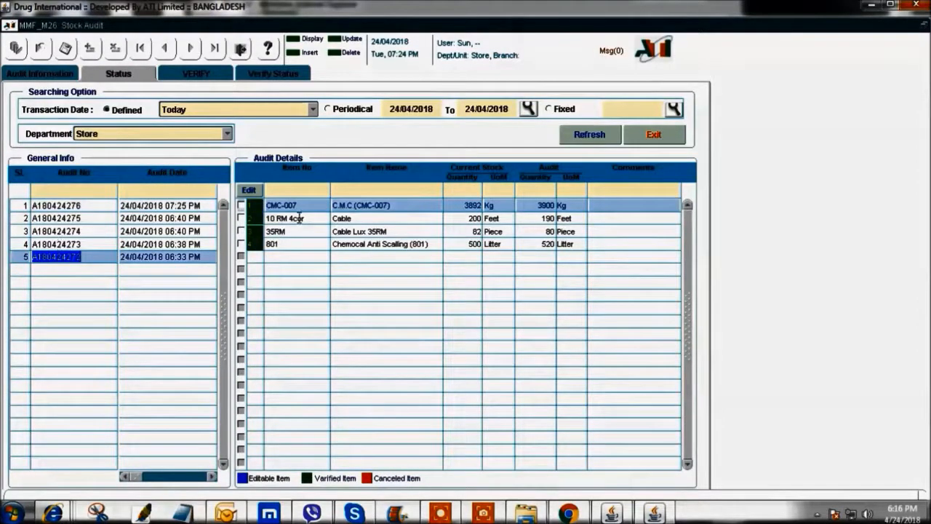
click(74, 256)
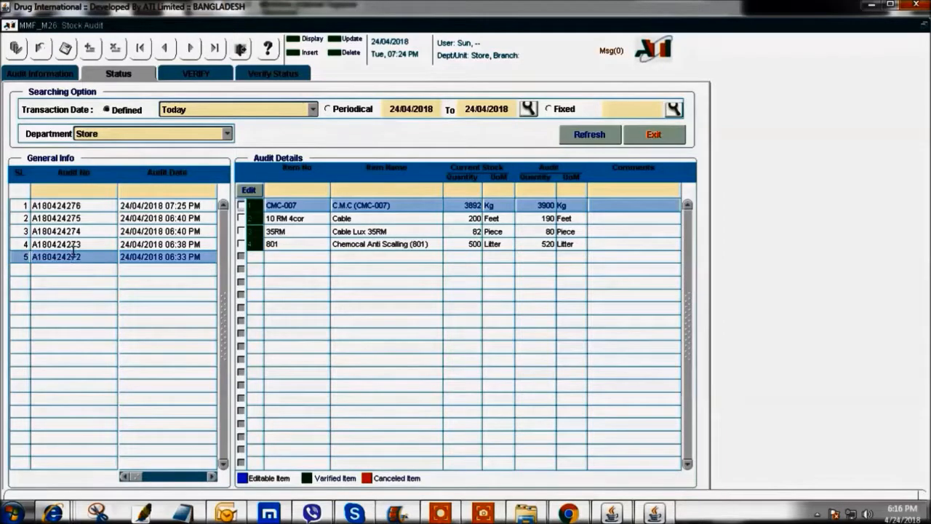
click(68, 220)
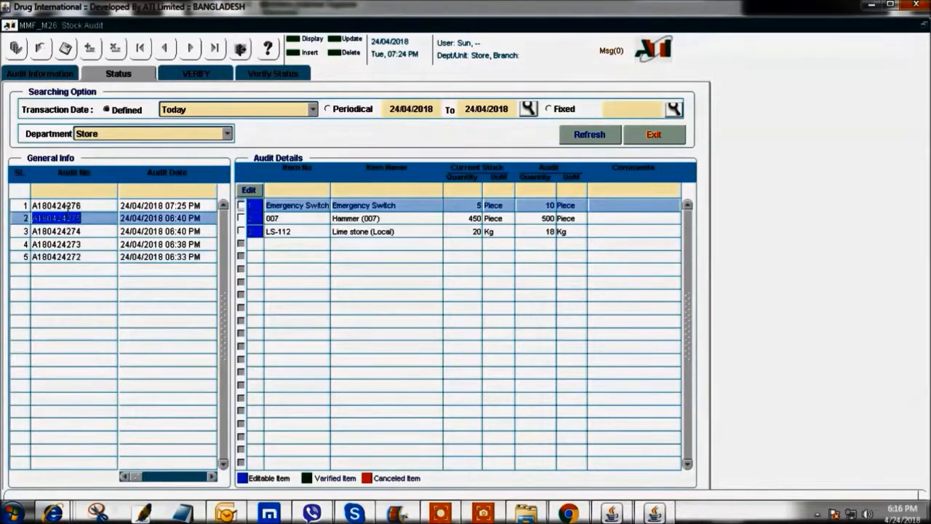
click(67, 207)
click(69, 230)
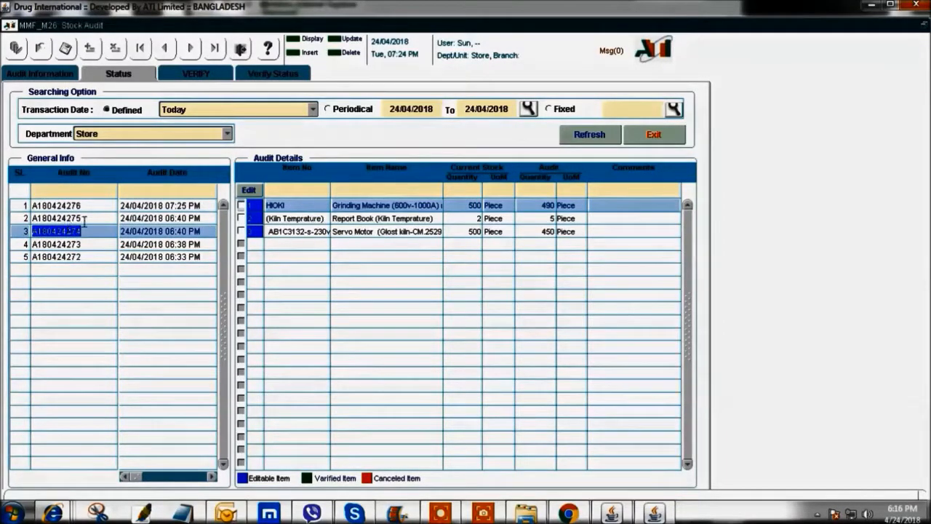
Open the Emergency Switch line of audit A180424275 for editing.
click(56, 219)
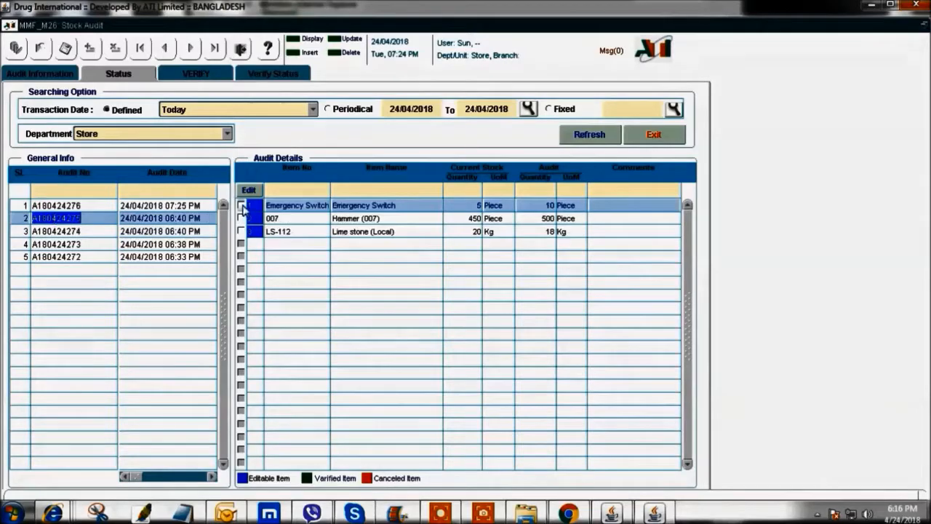
click(241, 207)
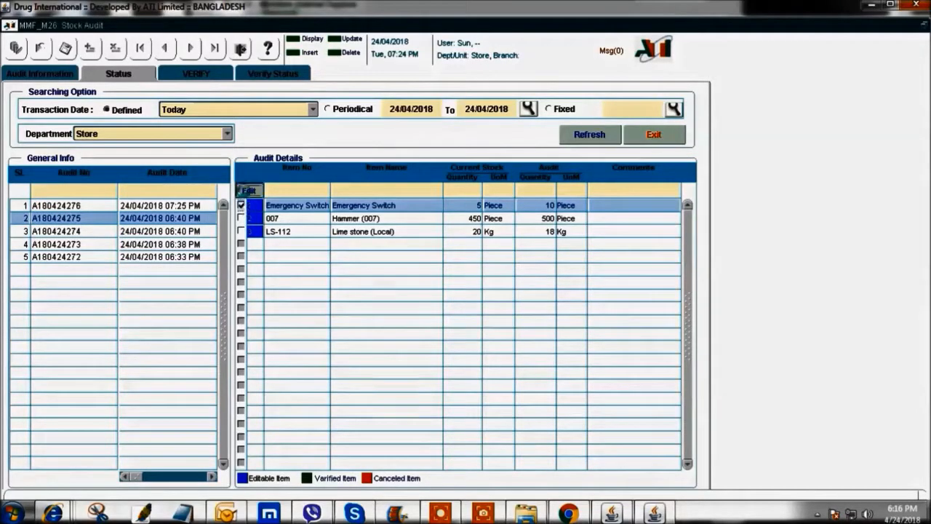
click(249, 190)
List the Store's audit items awaiting verification and filter the work list by audit number A180424275.
click(196, 73)
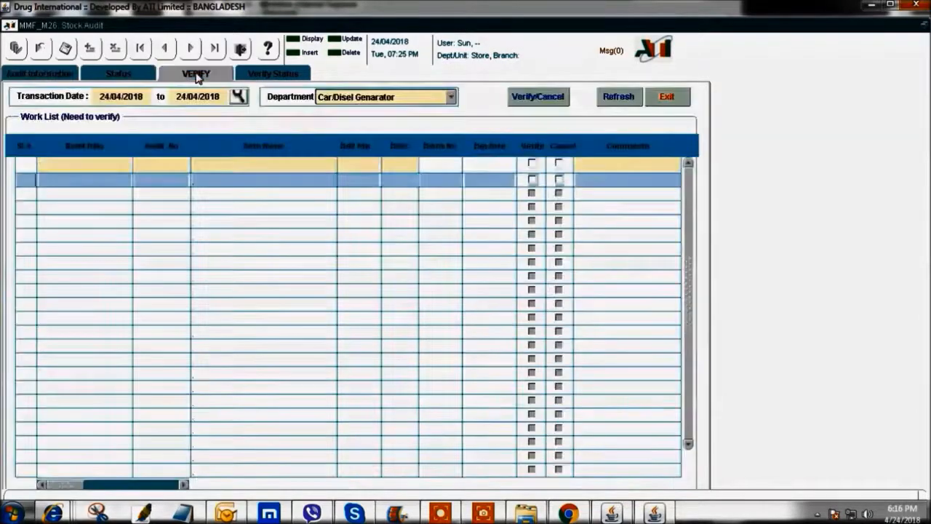
click(367, 100)
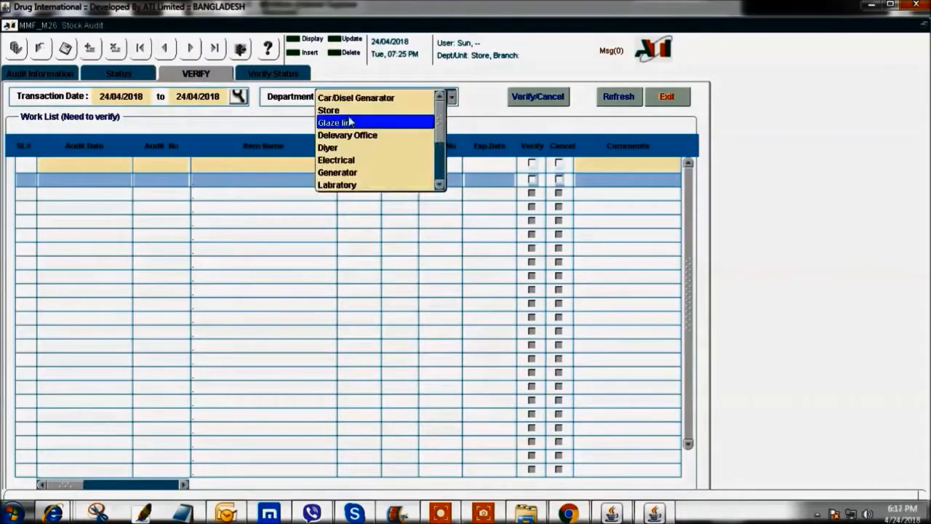
click(349, 115)
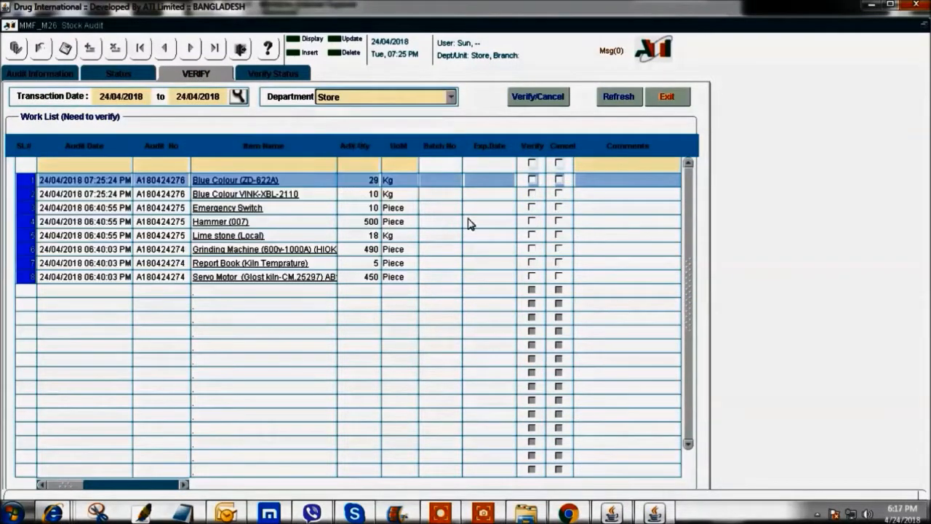
click(205, 195)
click(80, 223)
click(160, 221)
key(ctrl+c)
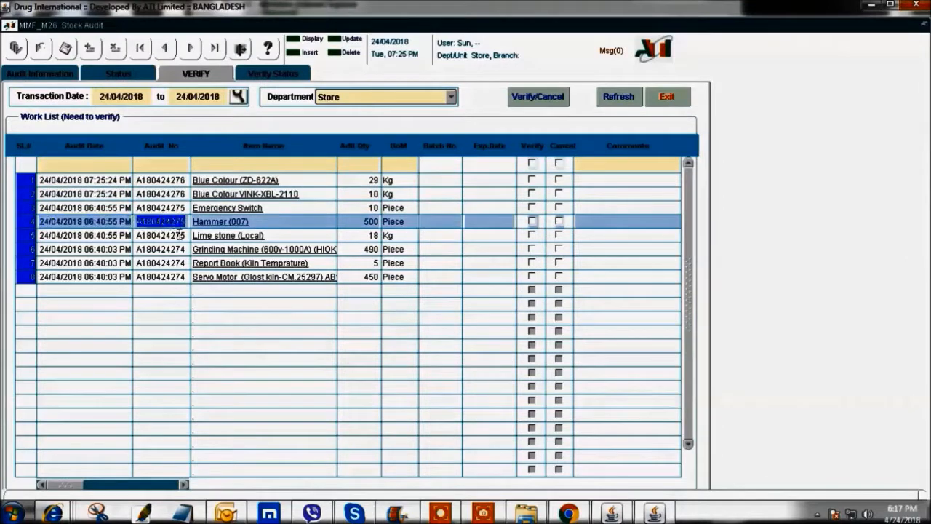
click(165, 164)
key(ctrl+v)
key(Return)
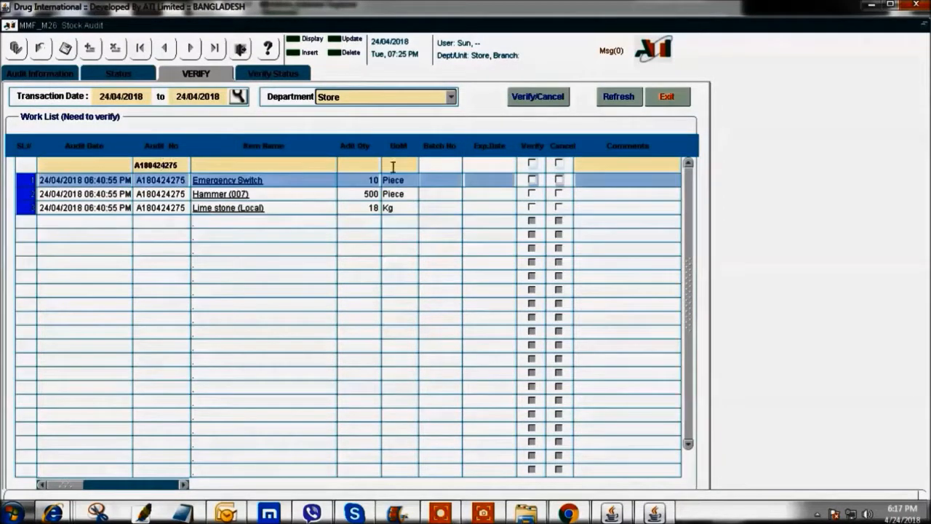
Mark all items of audit A180424275 as verified and submit the verification.
click(531, 163)
click(534, 96)
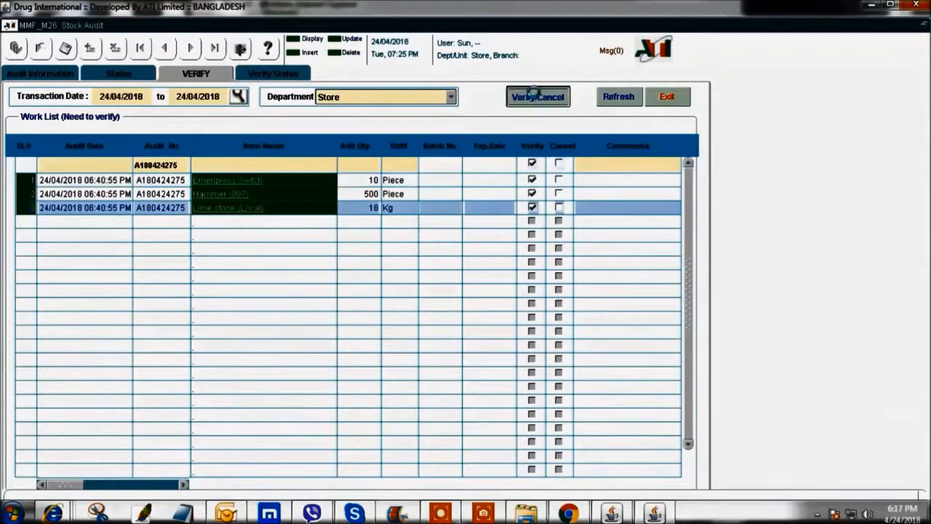
click(537, 305)
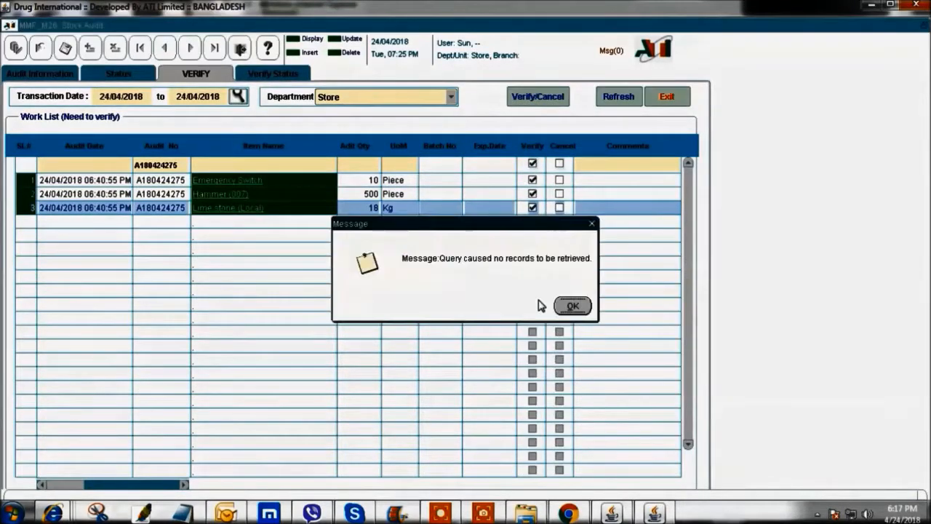
click(572, 306)
Review the Store's audit items verified today in the verification status.
click(277, 74)
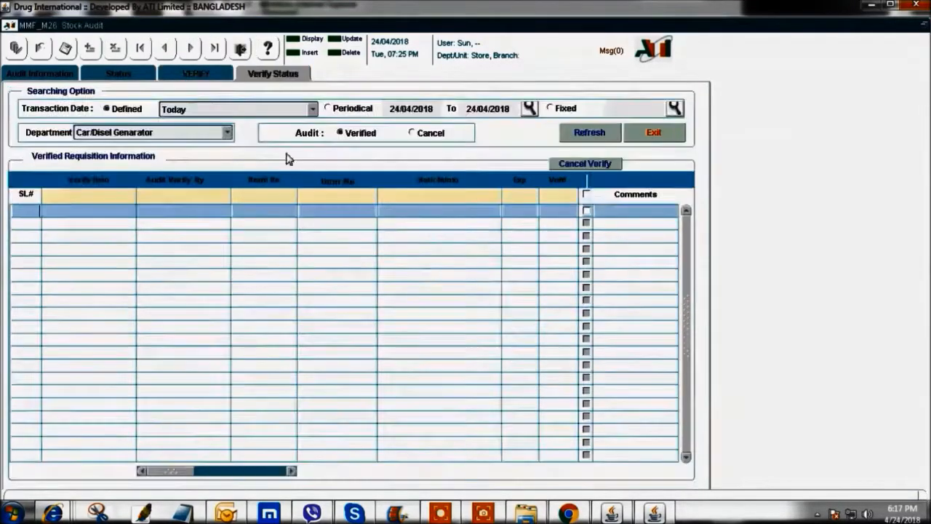
click(227, 131)
click(87, 146)
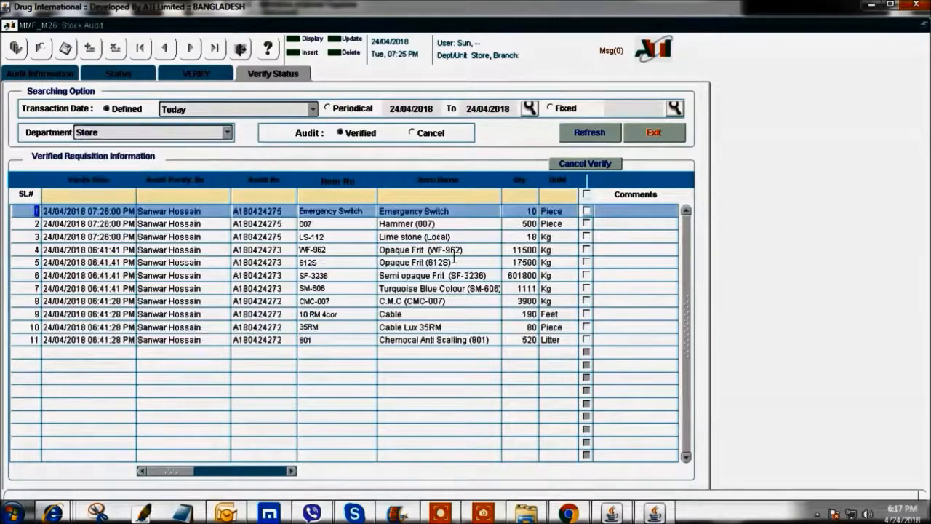
click(458, 275)
click(346, 288)
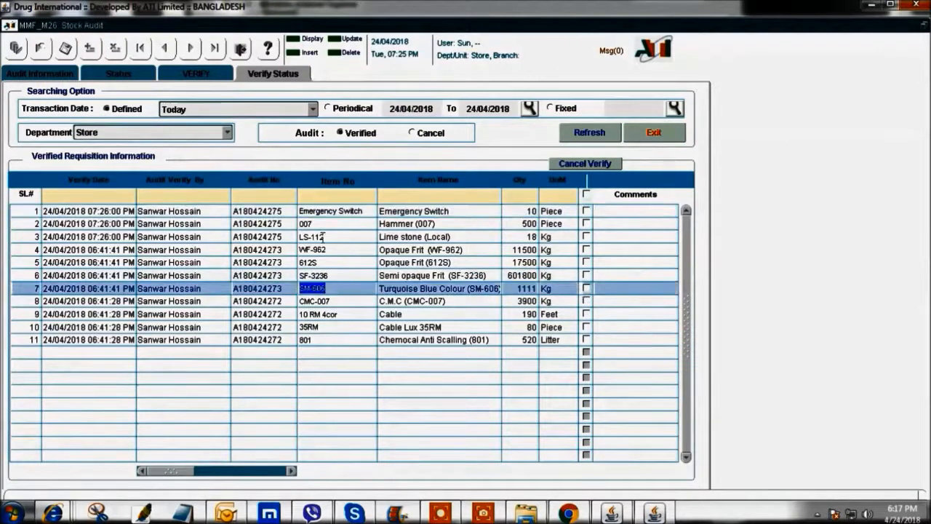
Leave the stock audit, open the Reconciliation form and choose Store as the department.
click(241, 50)
double_click(556, 239)
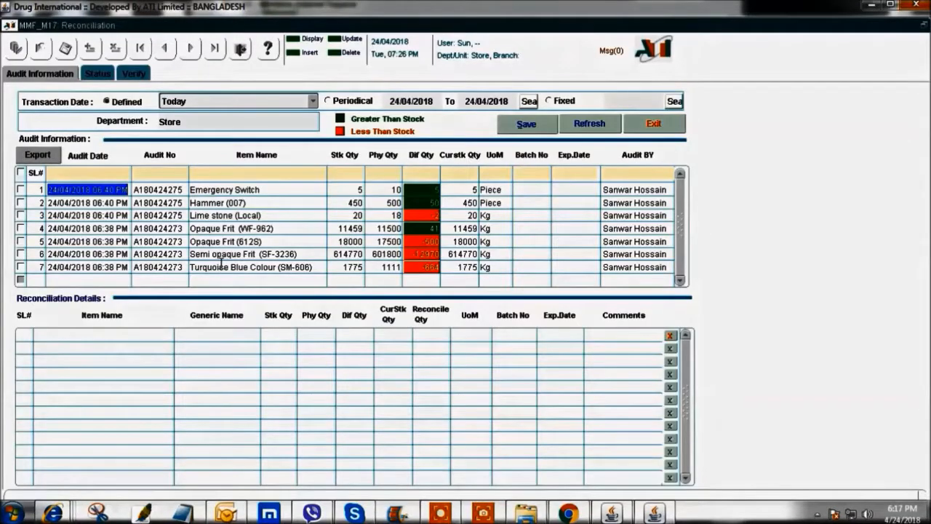
click(183, 202)
click(210, 128)
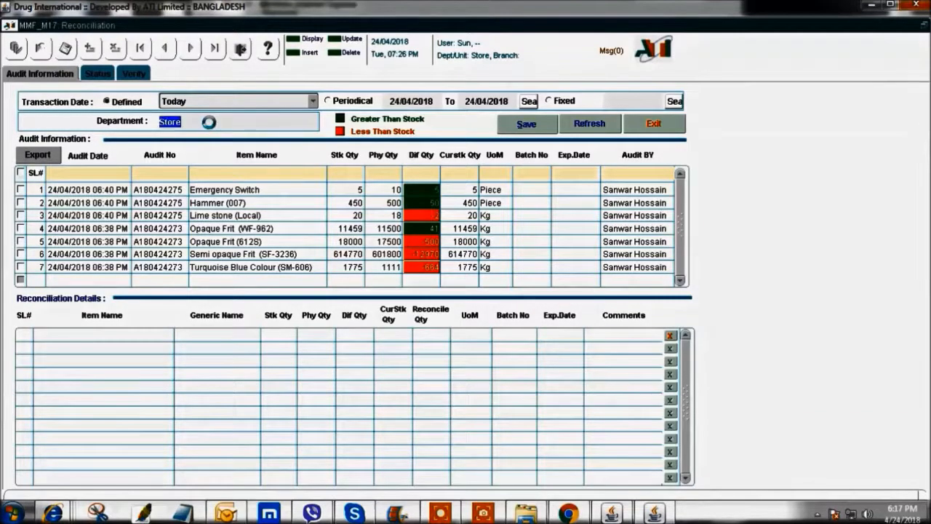
double_click(211, 128)
text(s%)
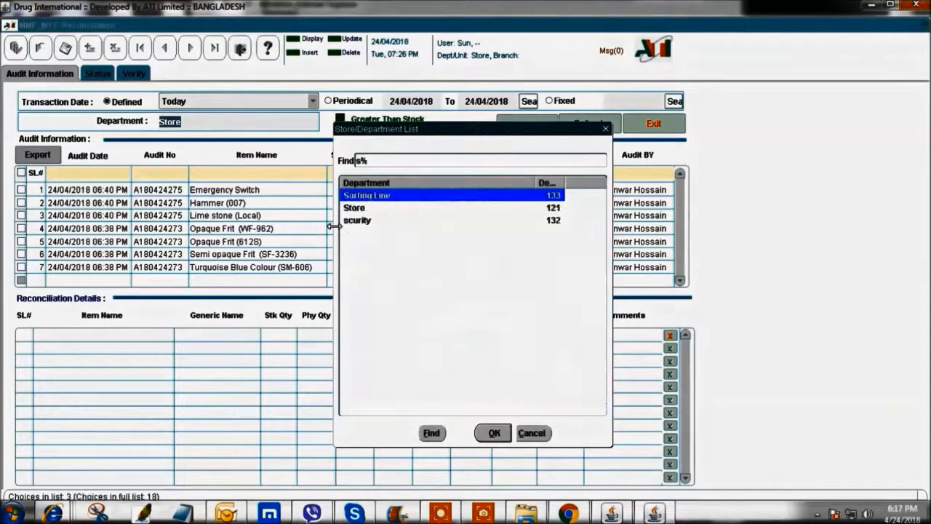
double_click(356, 208)
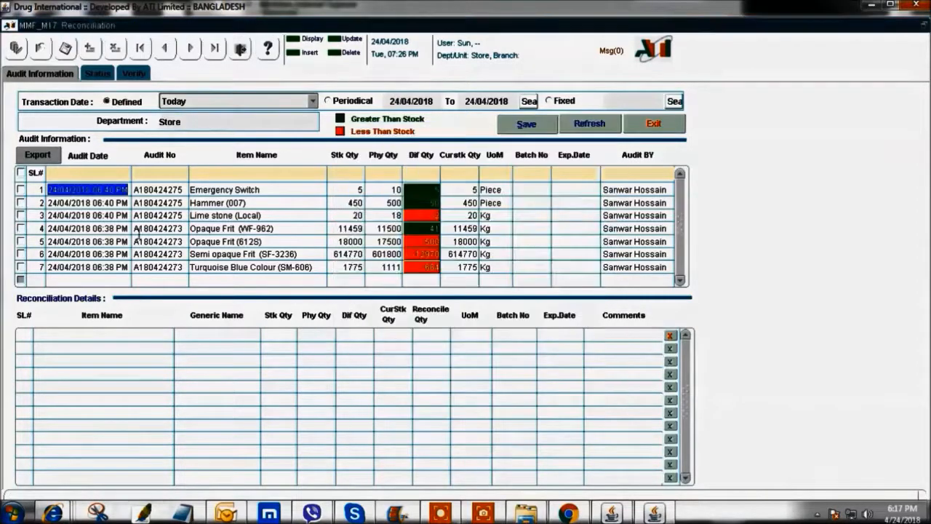
Filter the reconciliation's audit information by audit number A180424275.
click(83, 215)
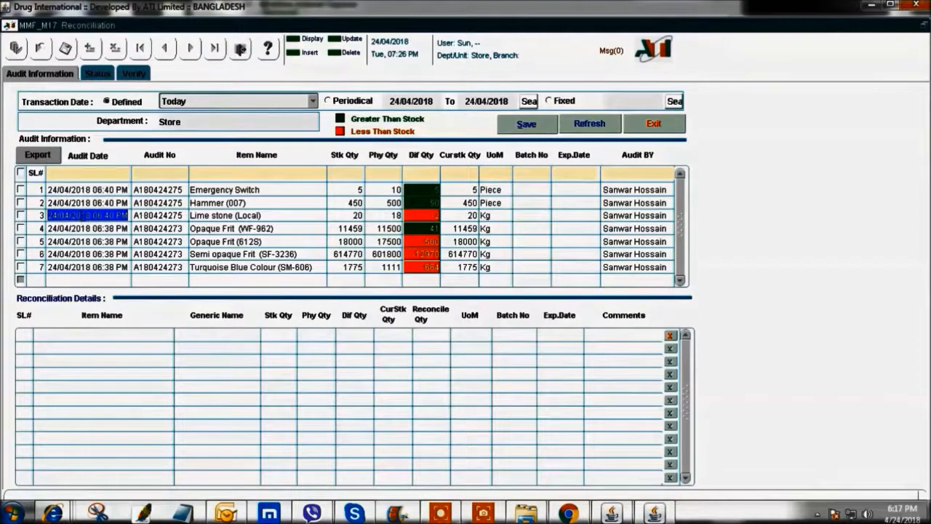
click(163, 203)
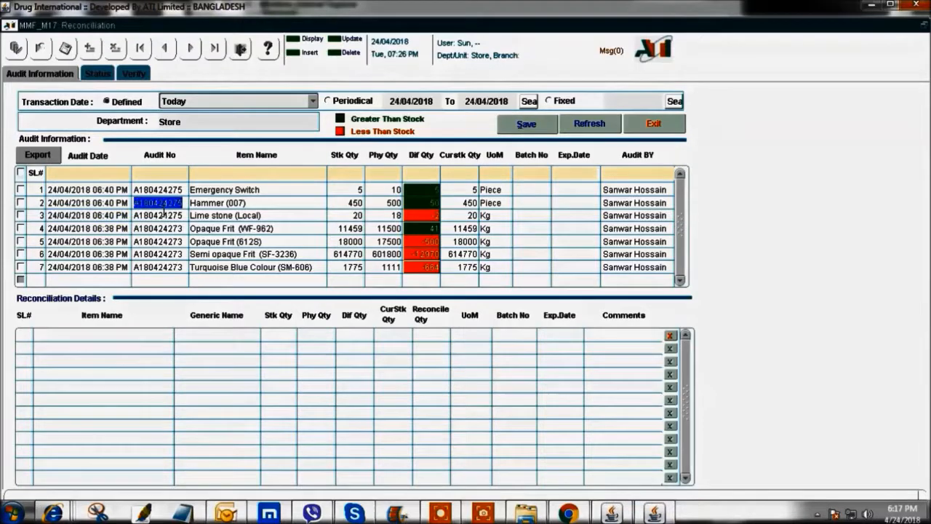
click(157, 175)
key(ctrl+v)
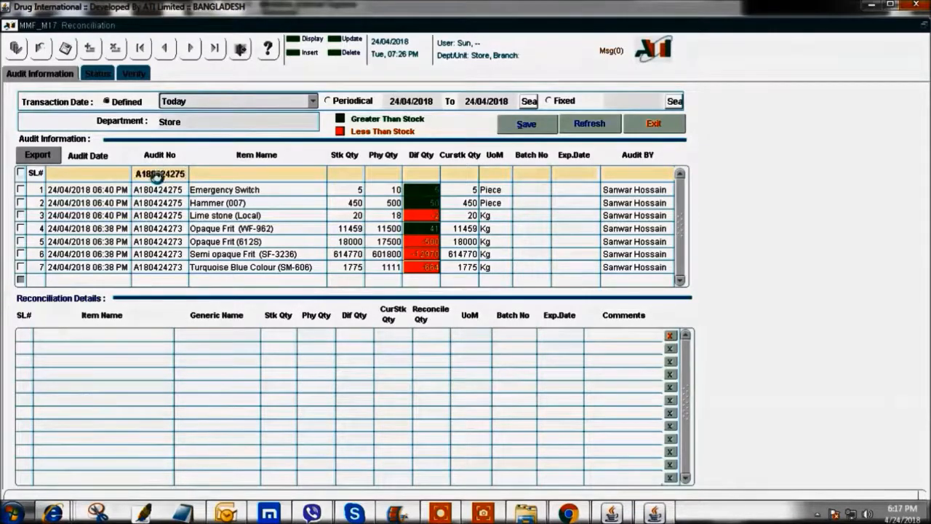
key(Return)
click(157, 216)
Export all items of audit A180424275 to the reconciliation details and save the reconciliation.
click(21, 173)
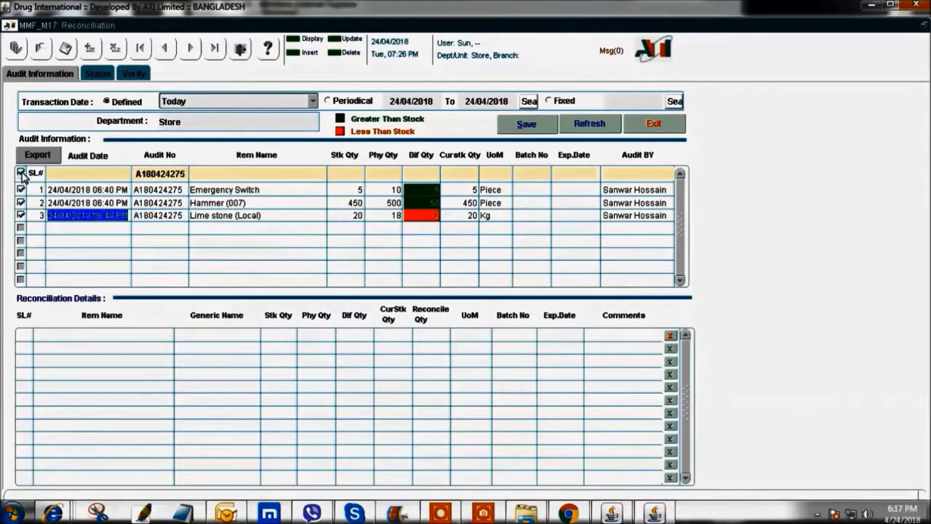
click(527, 124)
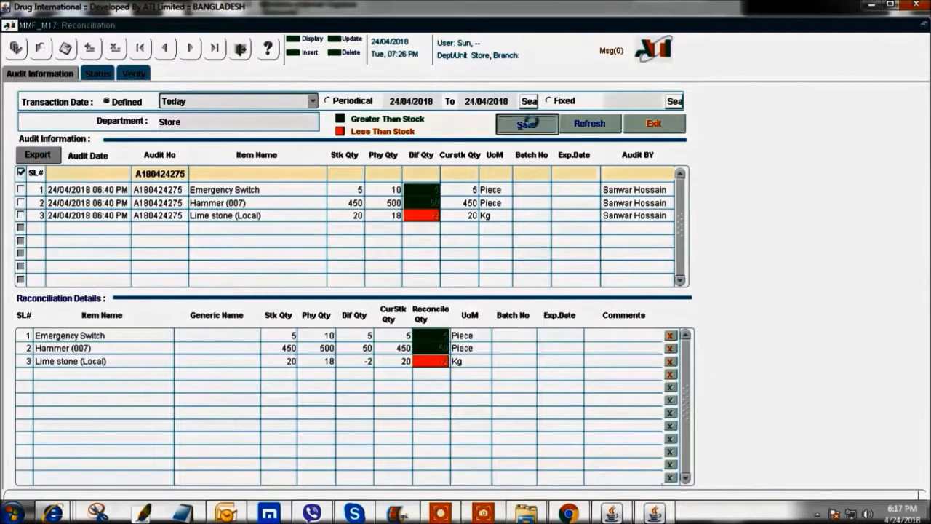
click(505, 308)
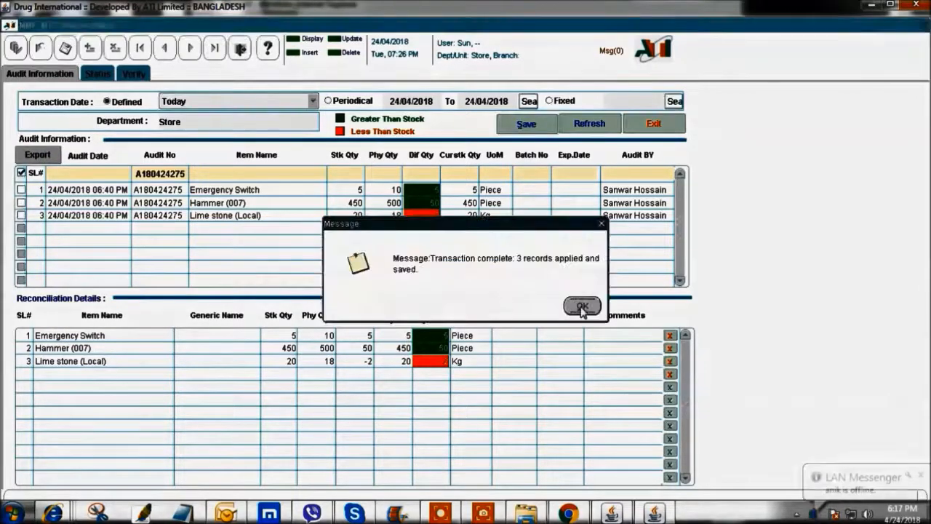
click(585, 305)
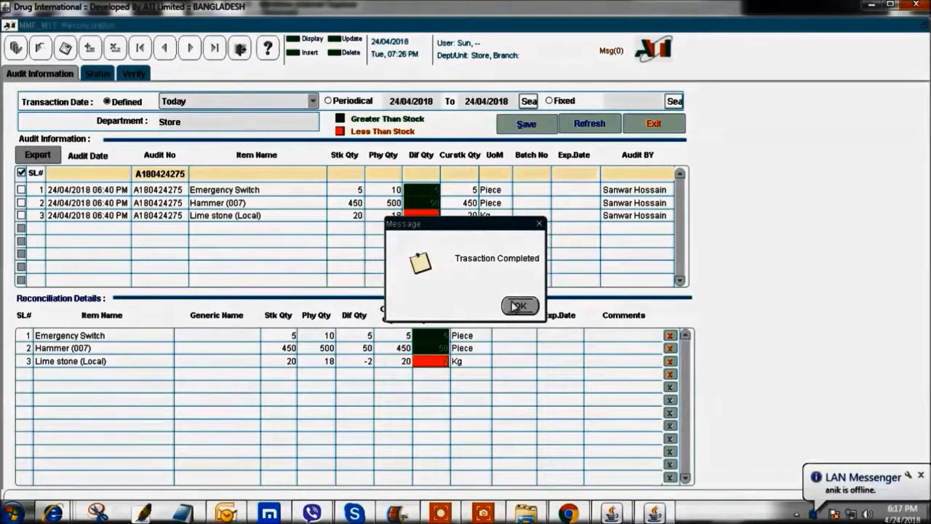
click(517, 306)
Review the Store's unverified reconciliations made today in the reconciliation status.
click(99, 74)
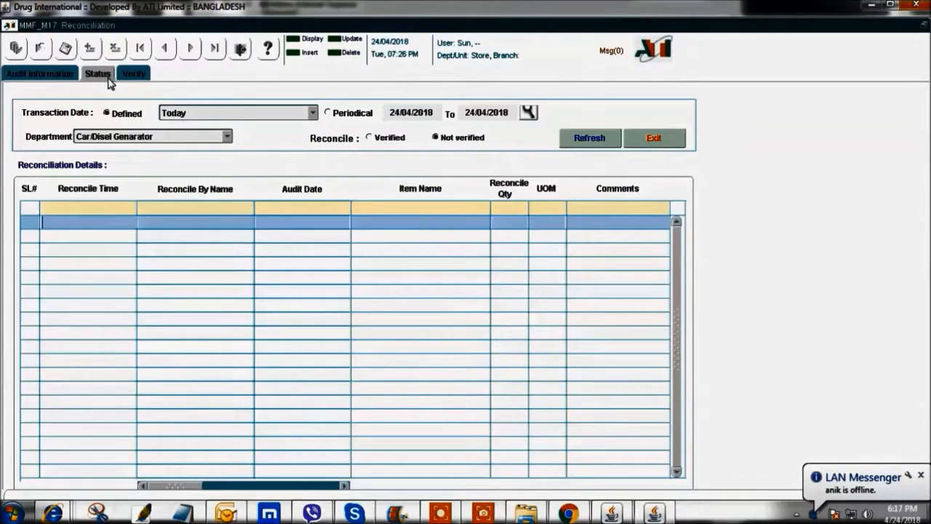
click(120, 137)
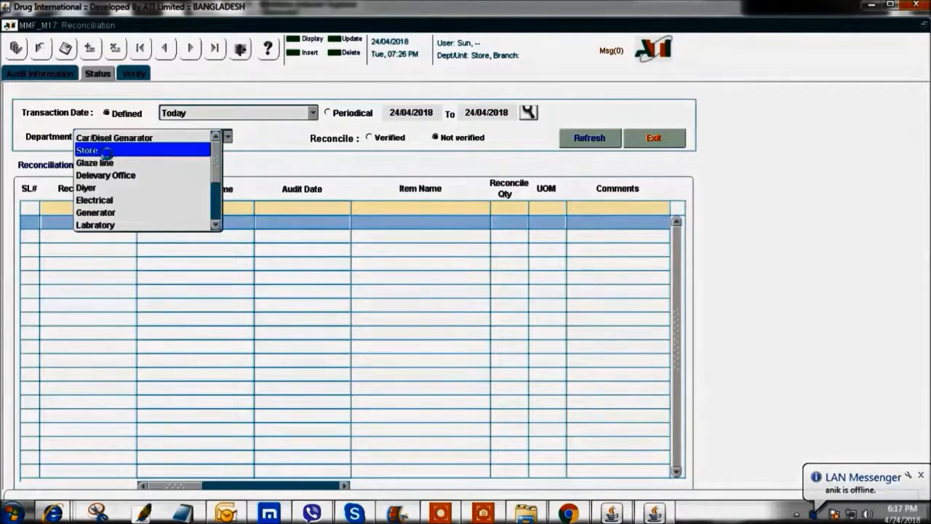
click(107, 150)
click(210, 277)
click(189, 264)
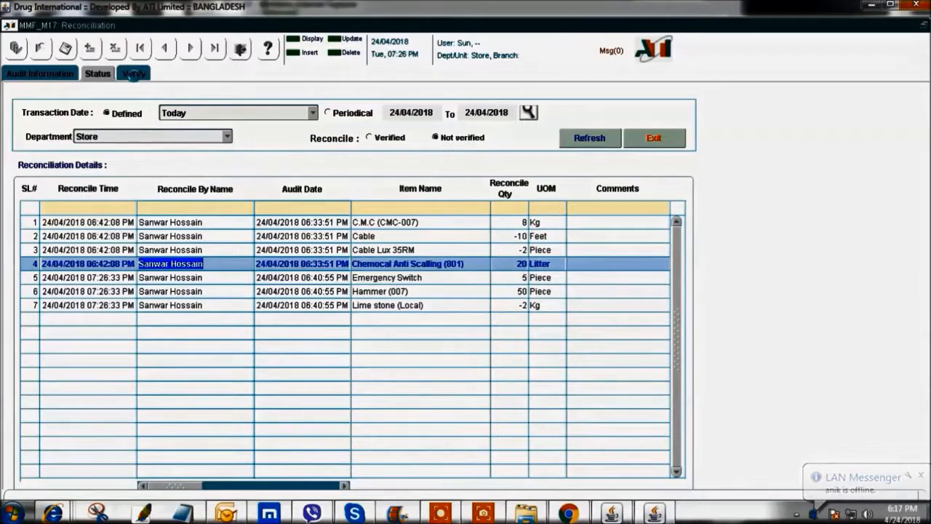
Select all of the Store's pending reconciliation items and verify them.
click(133, 73)
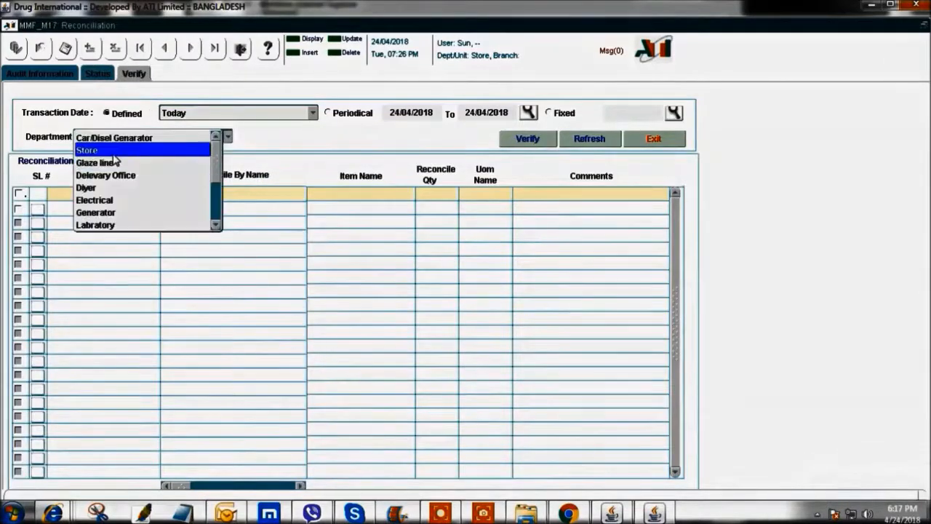
click(120, 152)
click(19, 192)
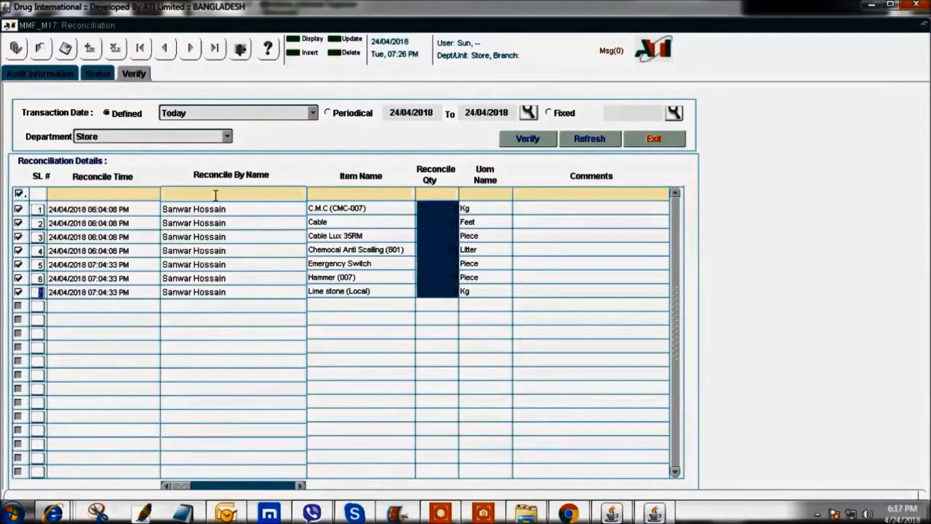
click(523, 139)
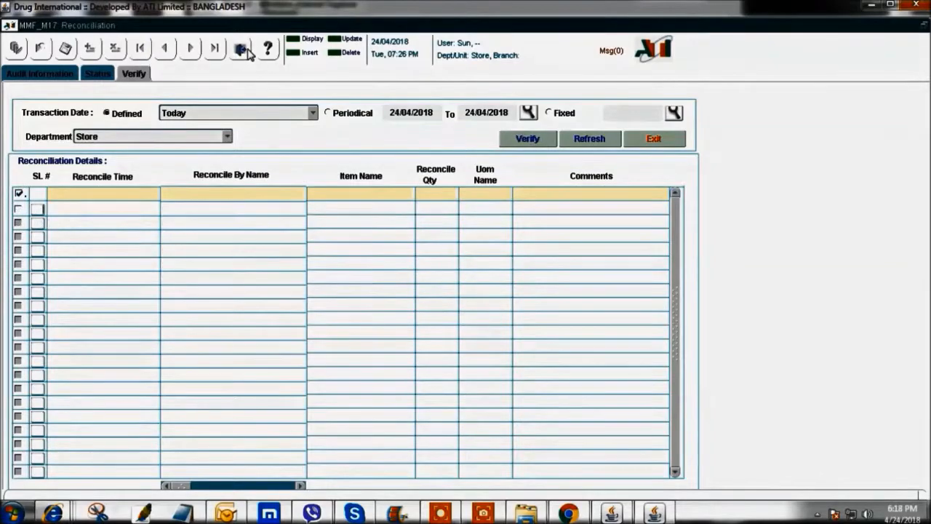
Leave the reconciliation, open Invoice Entry & Verification and pick ATI CERAMICS LIMITED (HEAD OFFICE) as the supplier.
click(240, 49)
scroll(560, 276, down, 5)
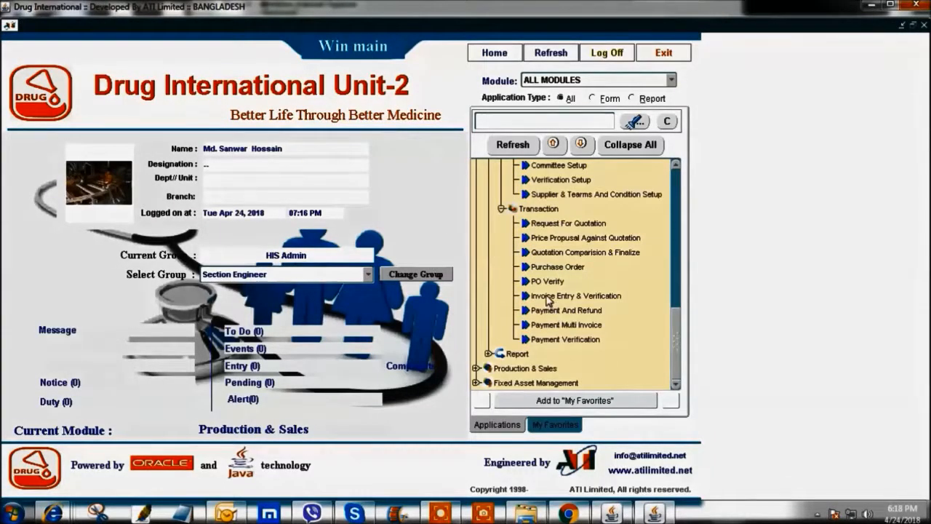
click(549, 297)
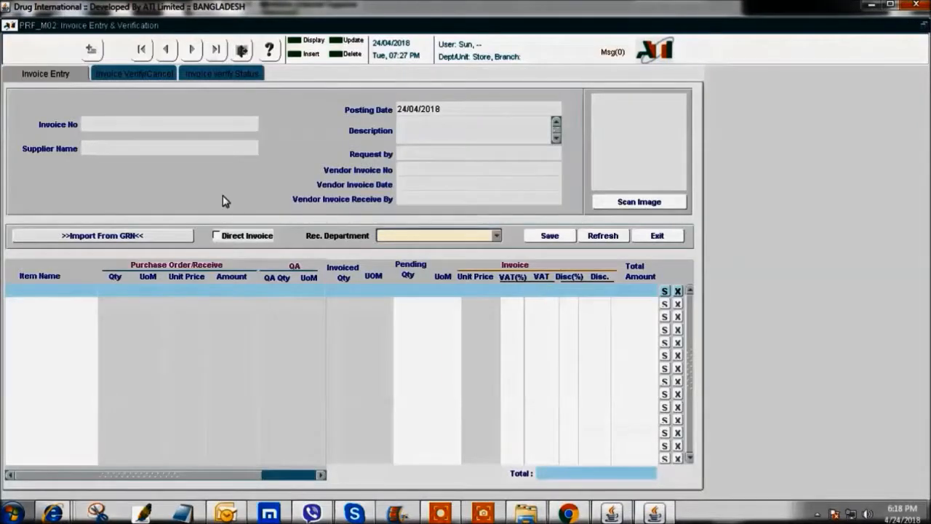
double_click(95, 149)
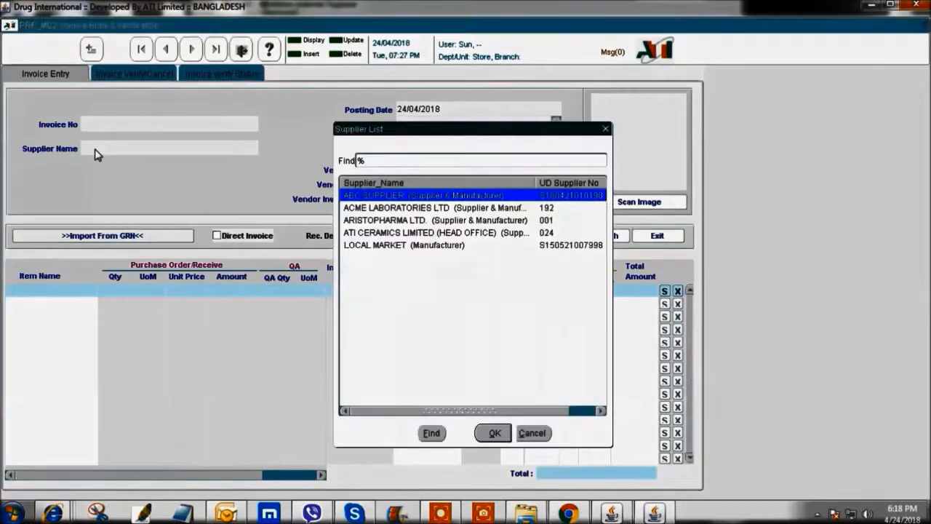
click(358, 246)
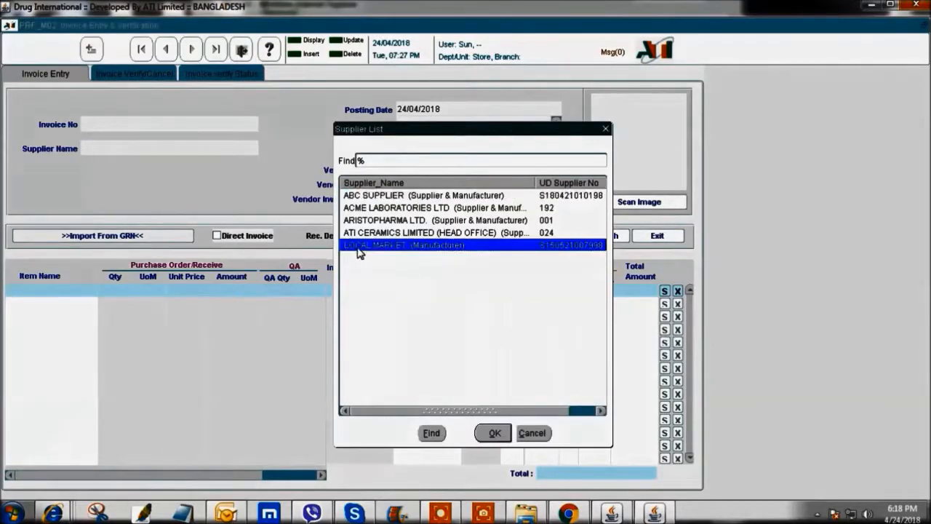
click(410, 233)
double_click(411, 233)
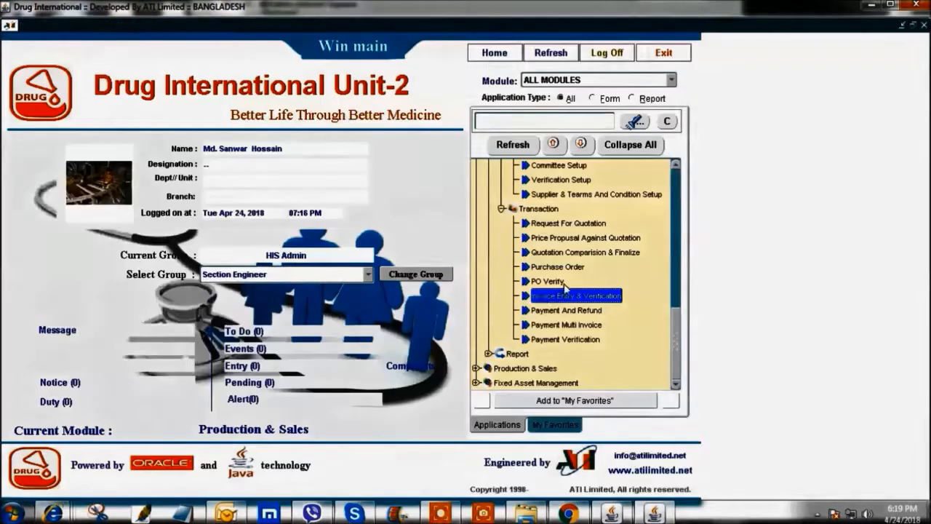
double_click(544, 311)
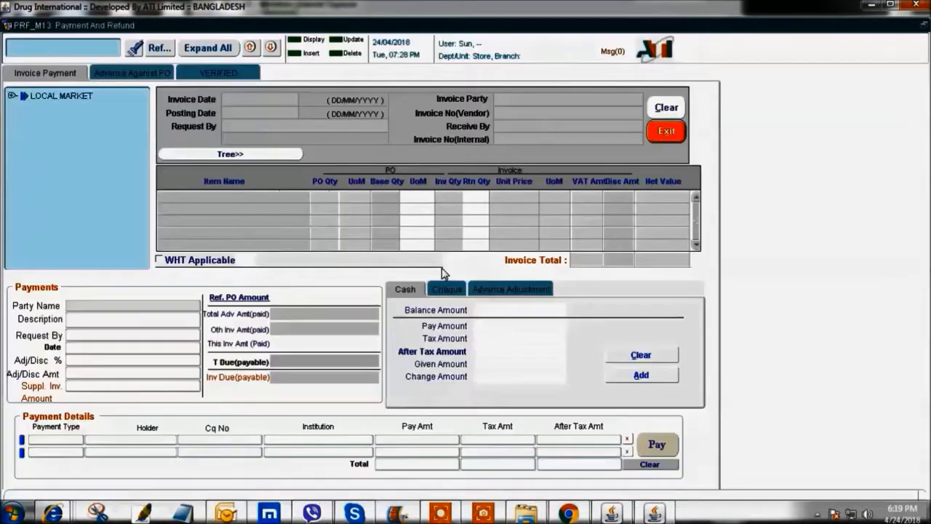
click(11, 96)
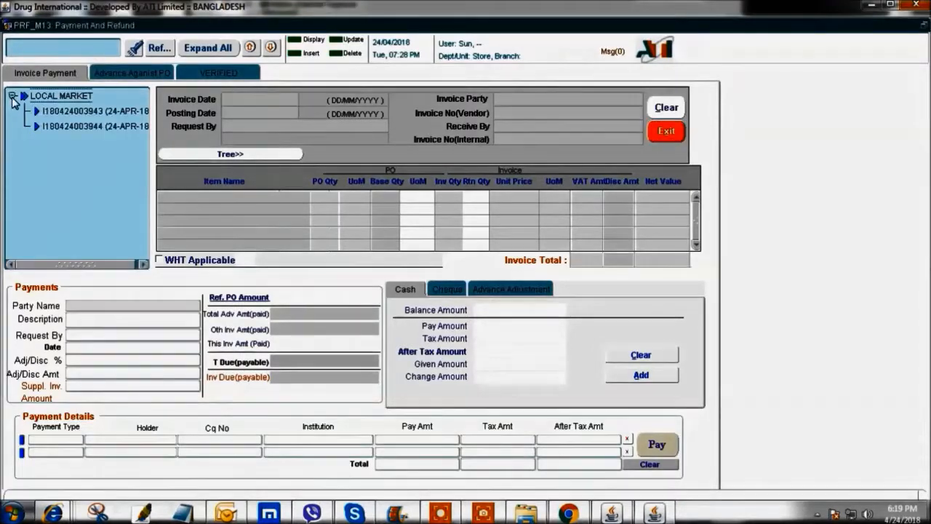
click(45, 128)
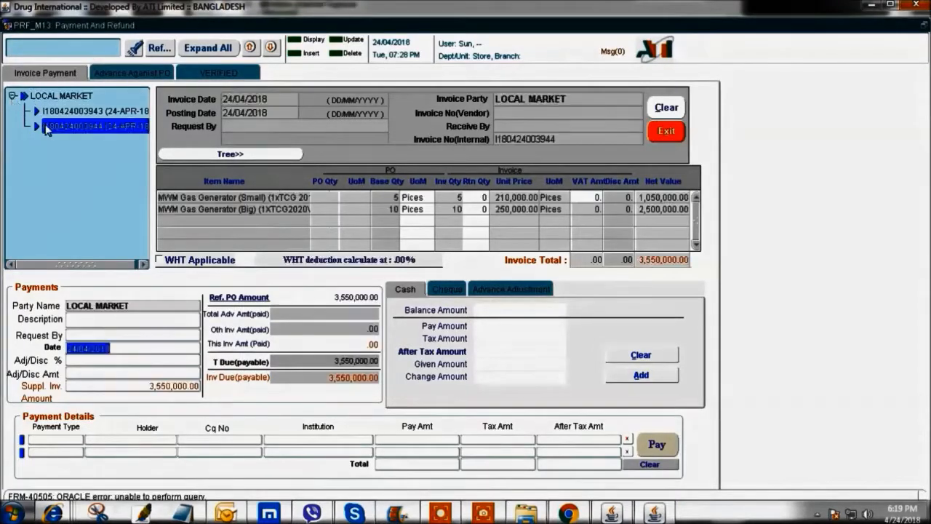
click(488, 323)
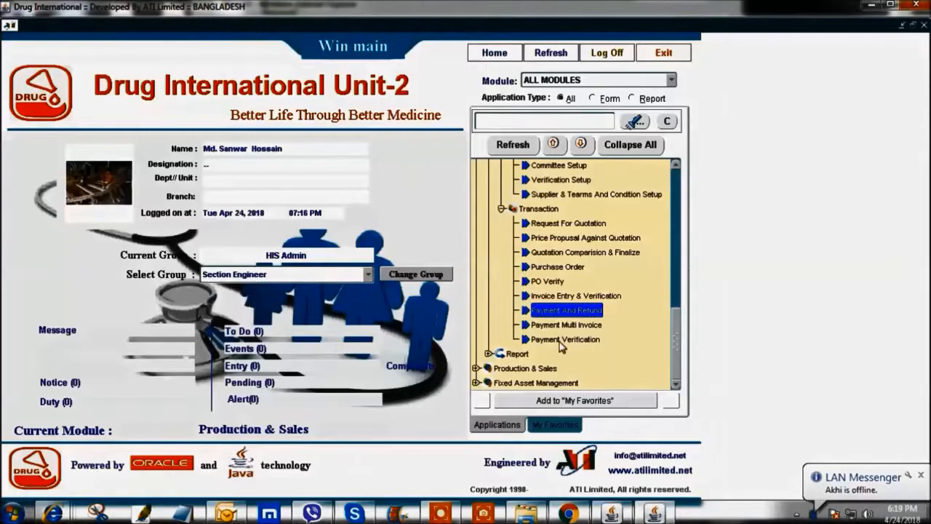
double_click(562, 340)
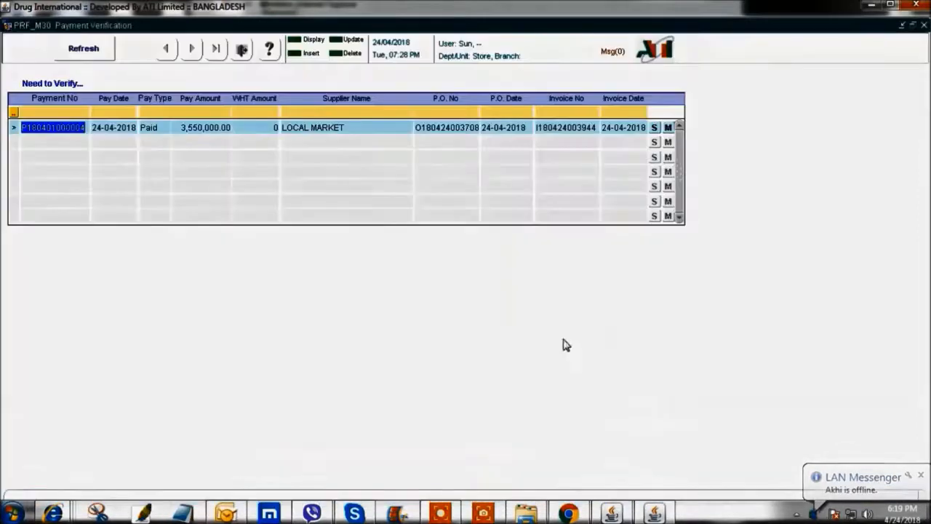
click(127, 128)
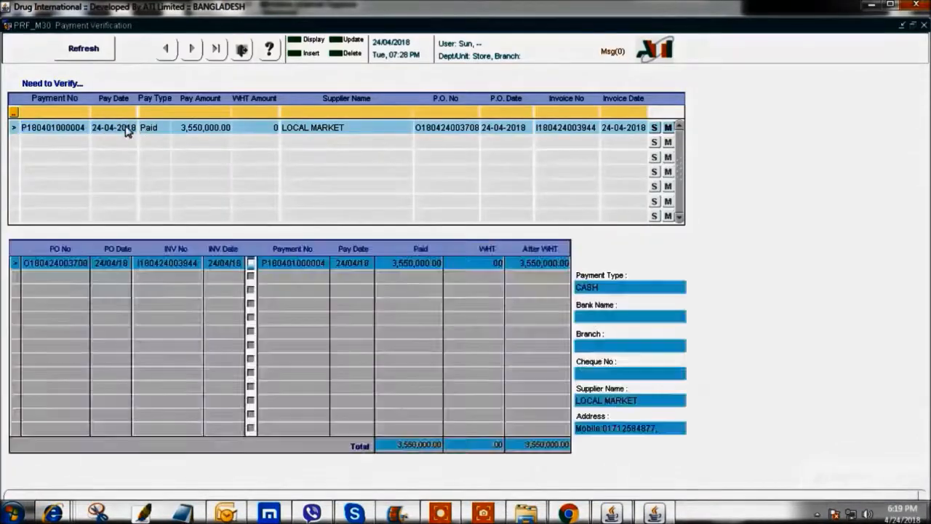
click(250, 262)
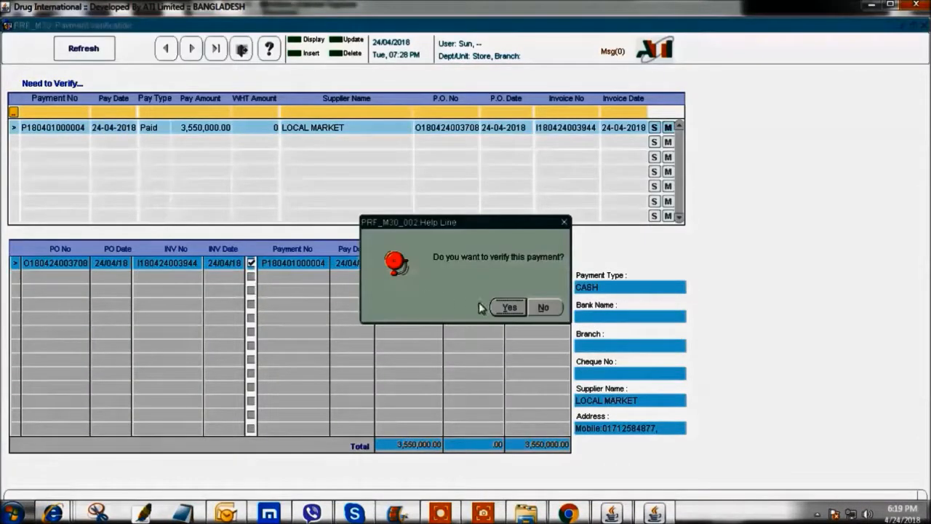
click(509, 307)
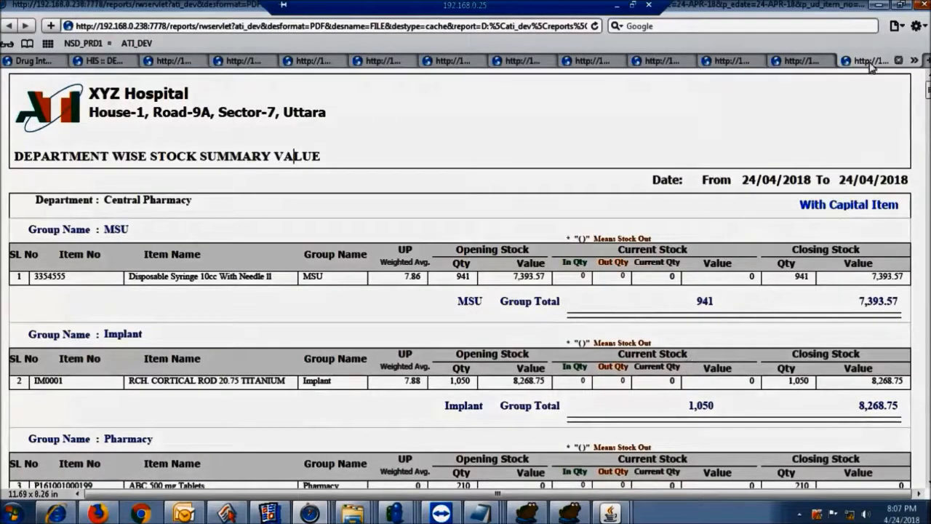
In the browser's open XYZ Hospital reports, review Item Consumption, Opening Balance Report, Issue Receive and Purchase Requisition.
click(914, 61)
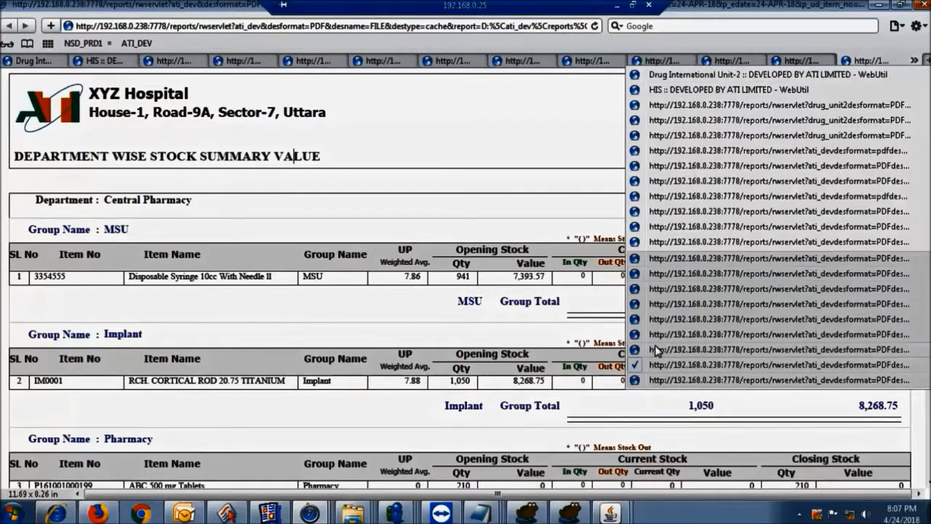
click(658, 350)
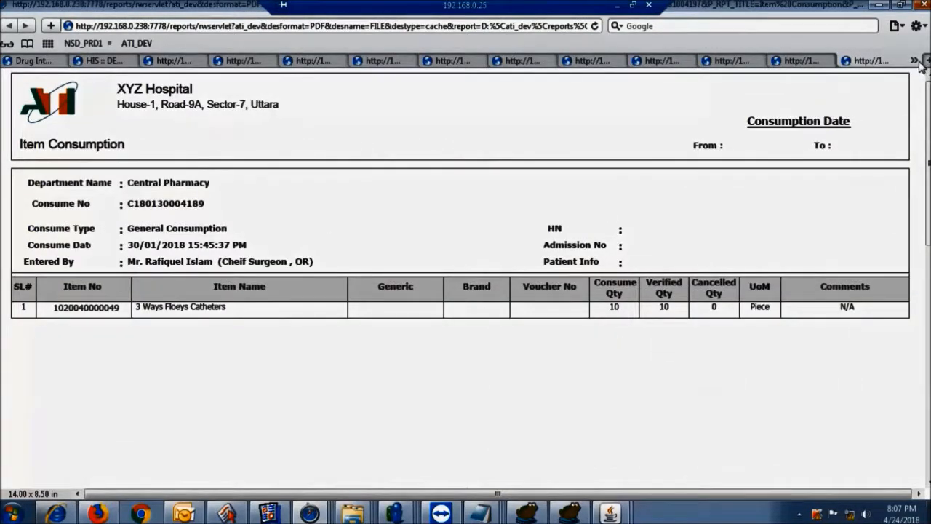
click(914, 61)
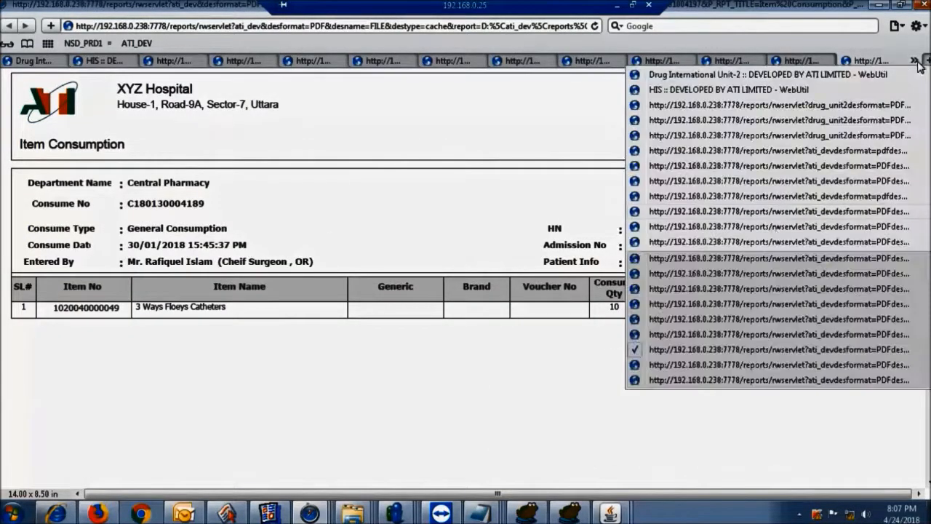
click(649, 333)
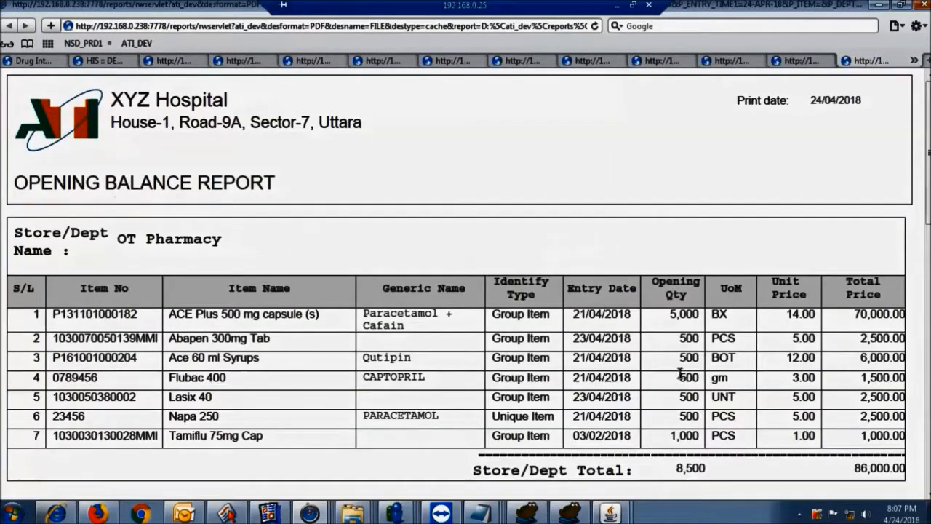
click(915, 61)
click(674, 321)
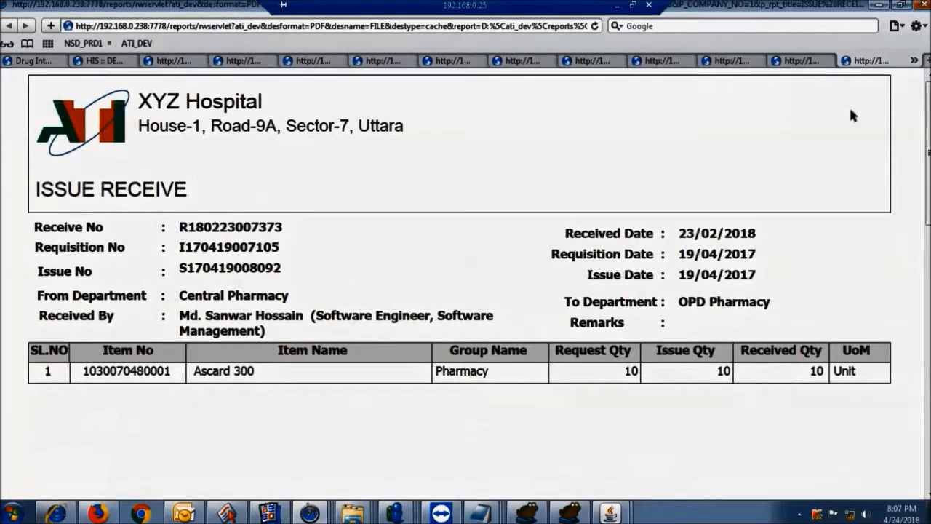
click(914, 61)
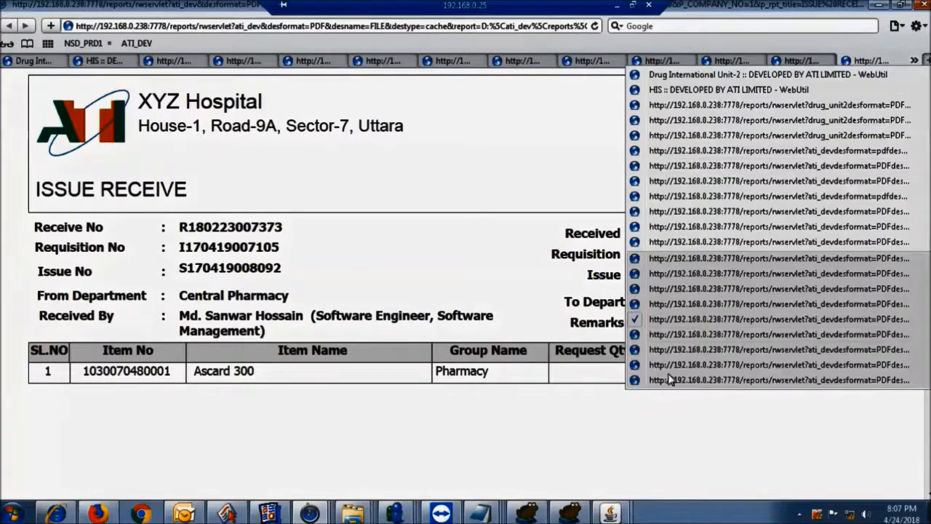
click(664, 306)
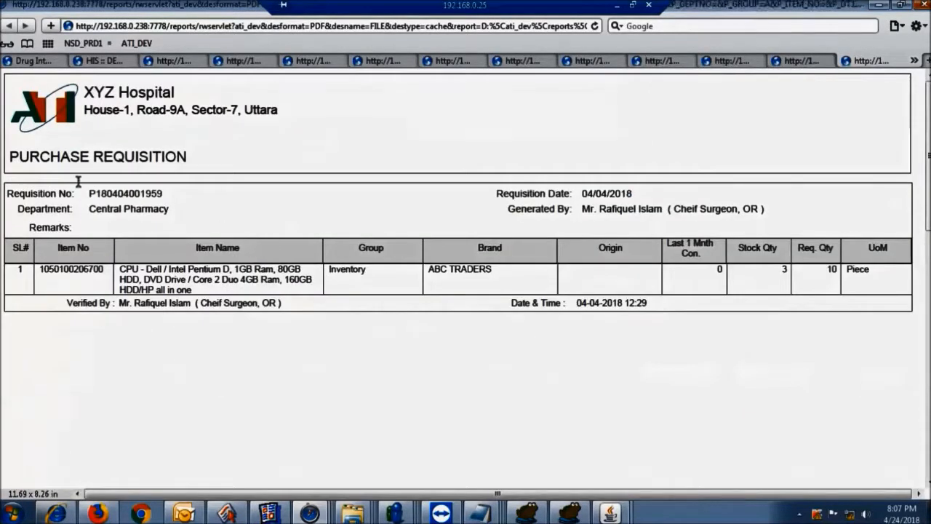
Review the open reports for the 3N-LIFEMED purchase order, Central Pharmacy reconciliation, supplier return and internal requisition.
click(914, 61)
click(693, 294)
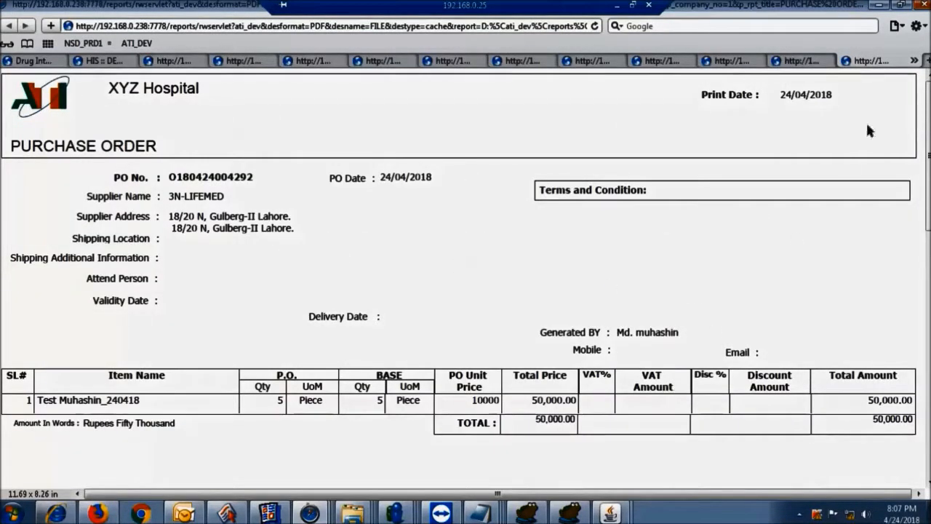
click(914, 61)
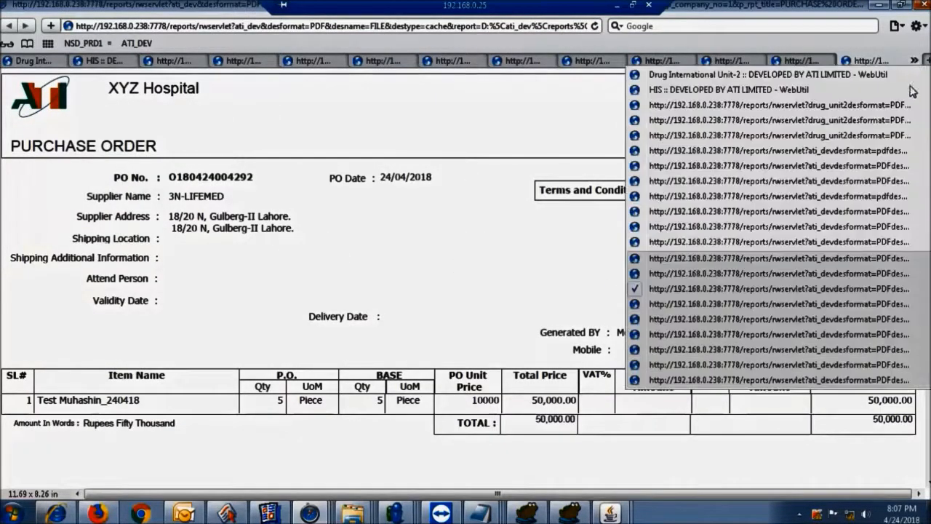
click(668, 274)
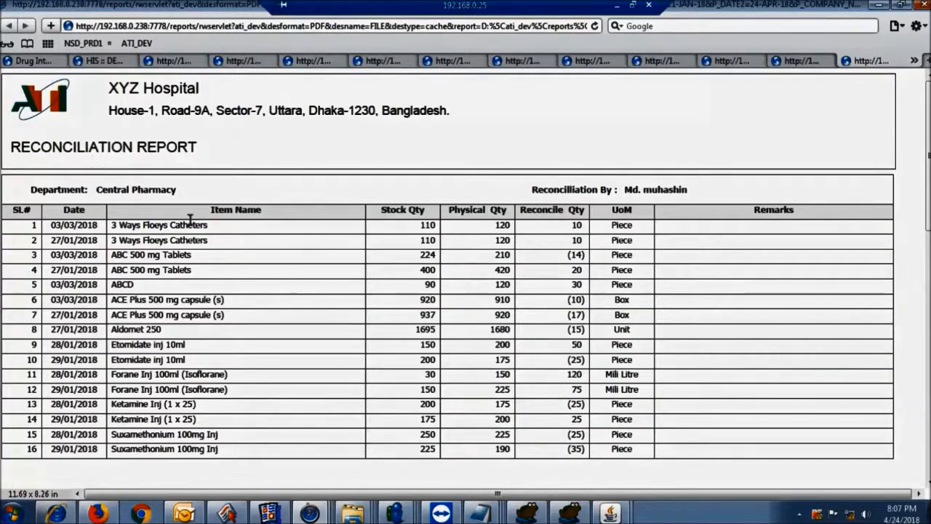
click(915, 60)
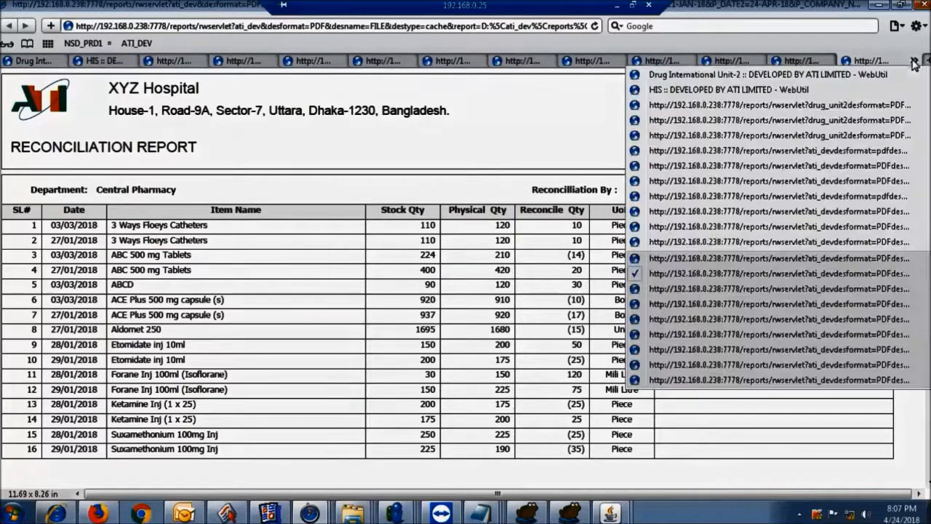
click(670, 257)
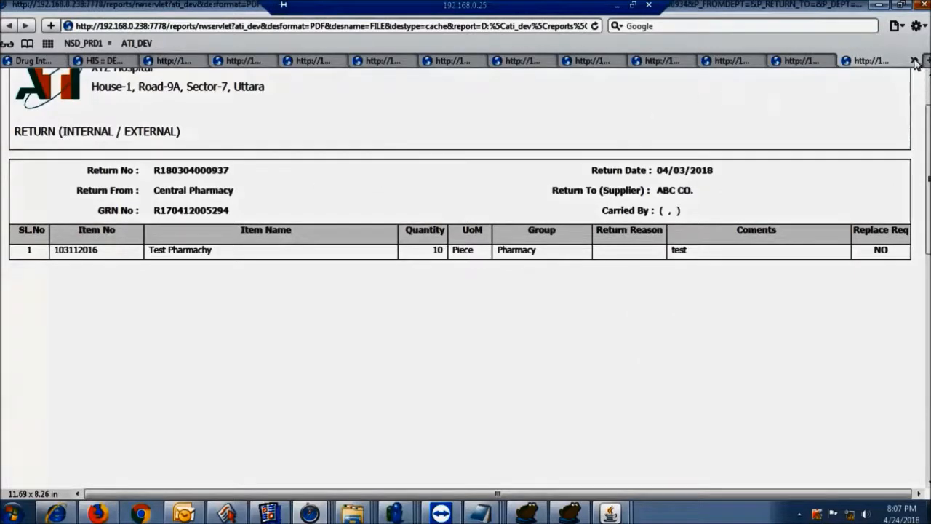
click(914, 60)
click(668, 242)
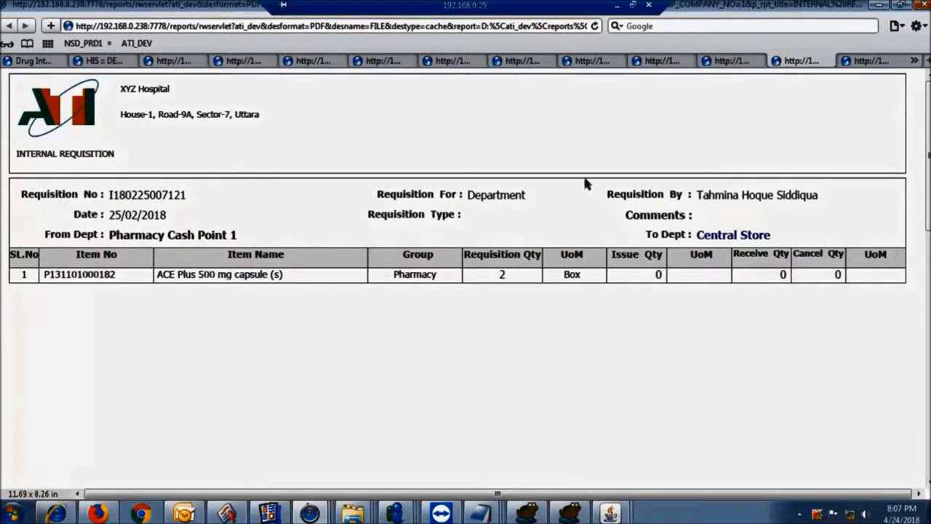
Examine the 3N-LIFEMED goods receipt, Item Consumption / Value, GRN Report (Price), Issue Receive Pending and other Purchase Order reports.
click(914, 60)
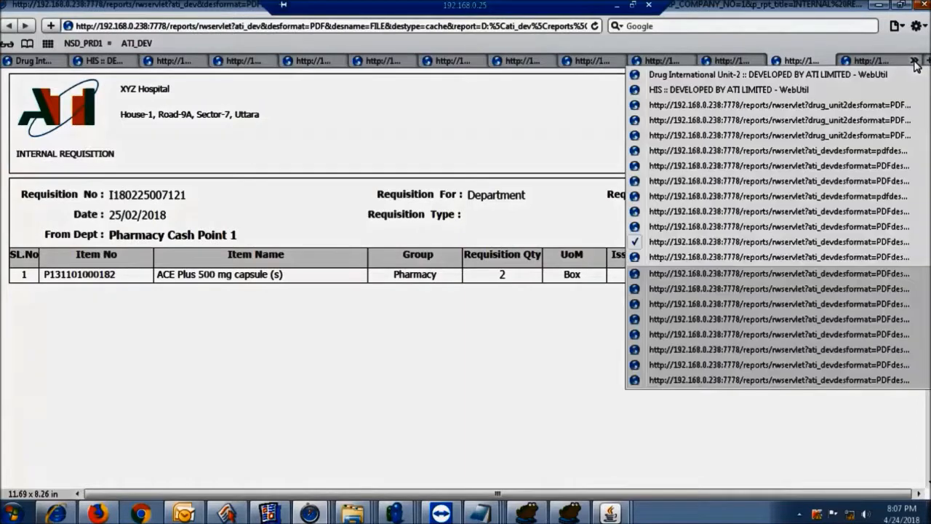
click(693, 228)
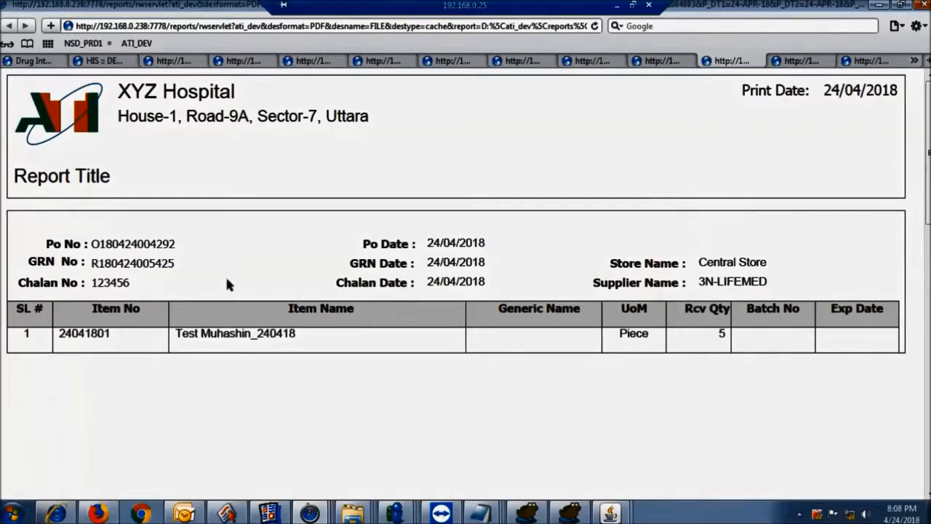
click(673, 62)
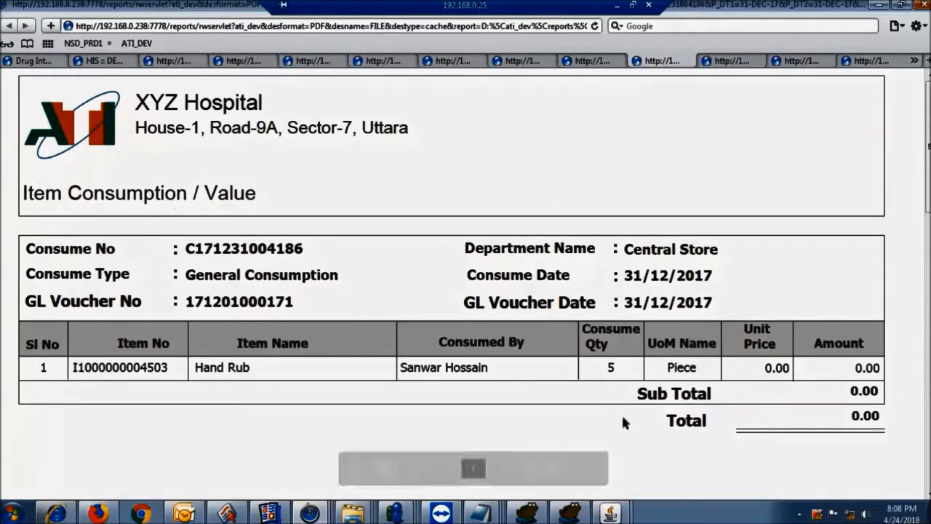
click(592, 64)
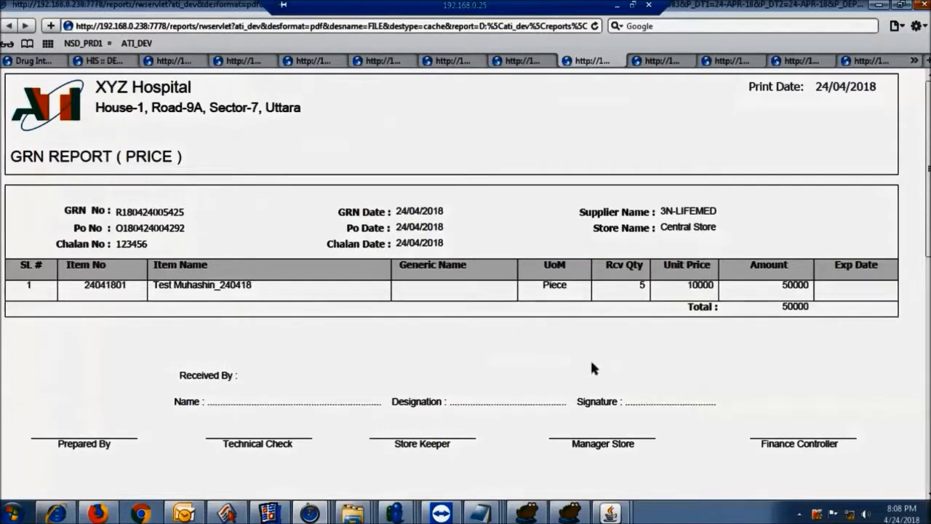
click(536, 61)
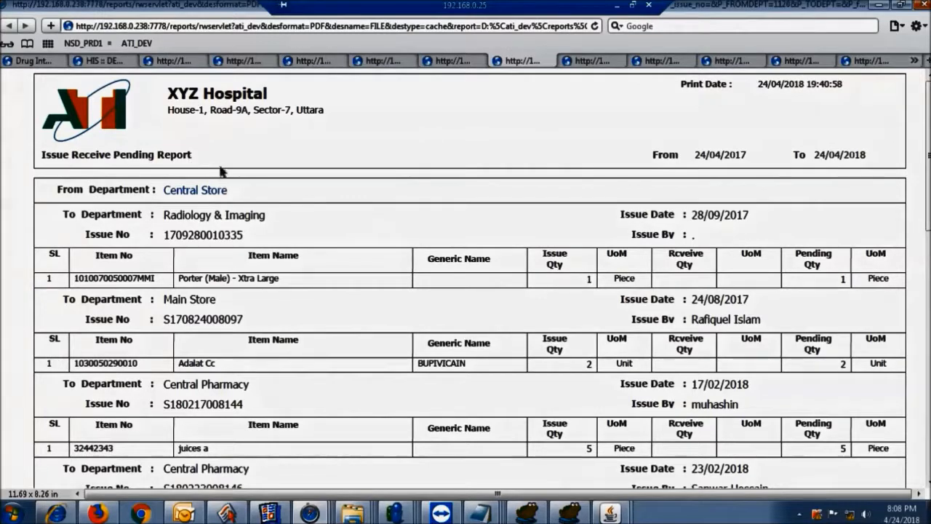
click(465, 62)
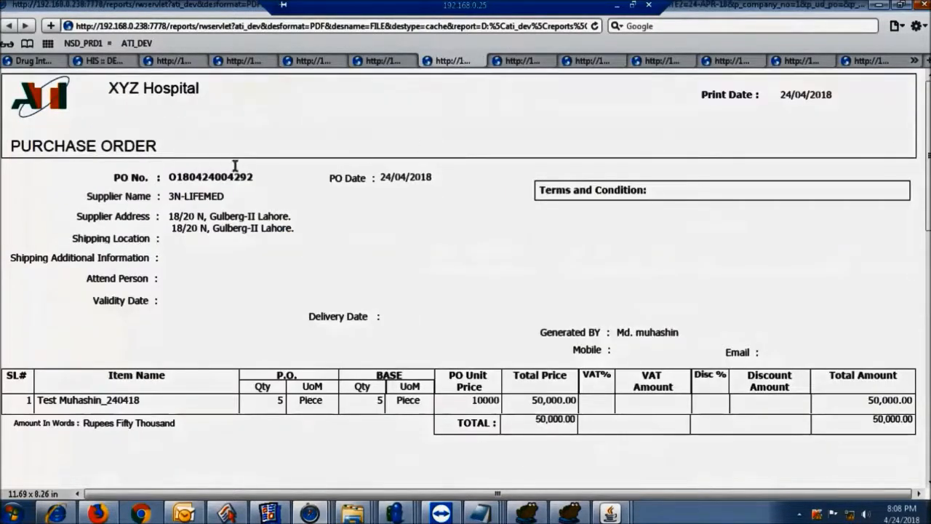
mouse_move(601, 440)
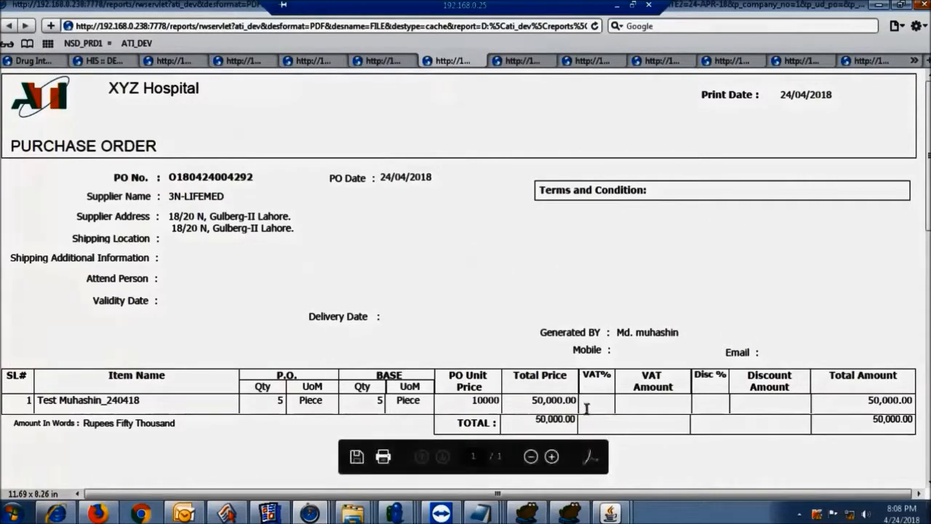
Examine the Department Wise Stock Summary FIFO, Item Stock and Stock Value, Issue Report and Generator department's Internal Requisition Report.
click(375, 62)
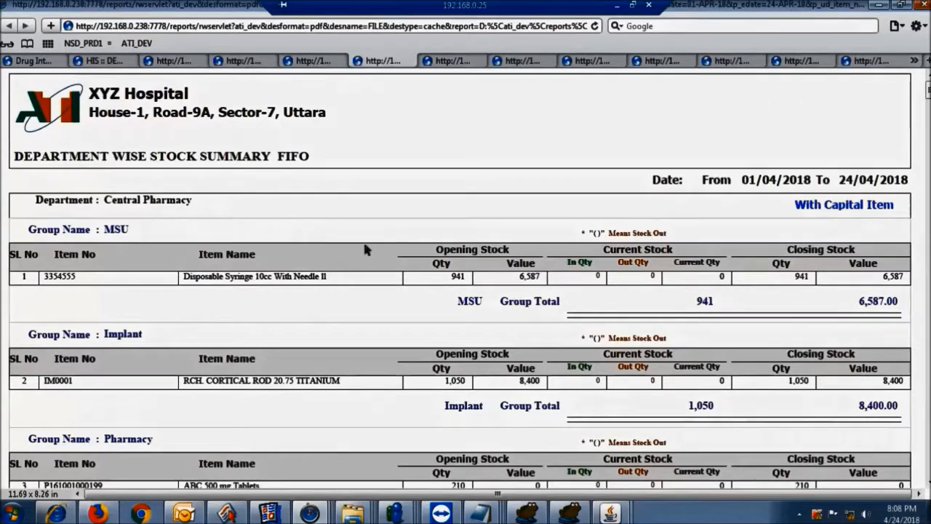
scroll(412, 202, down, 3)
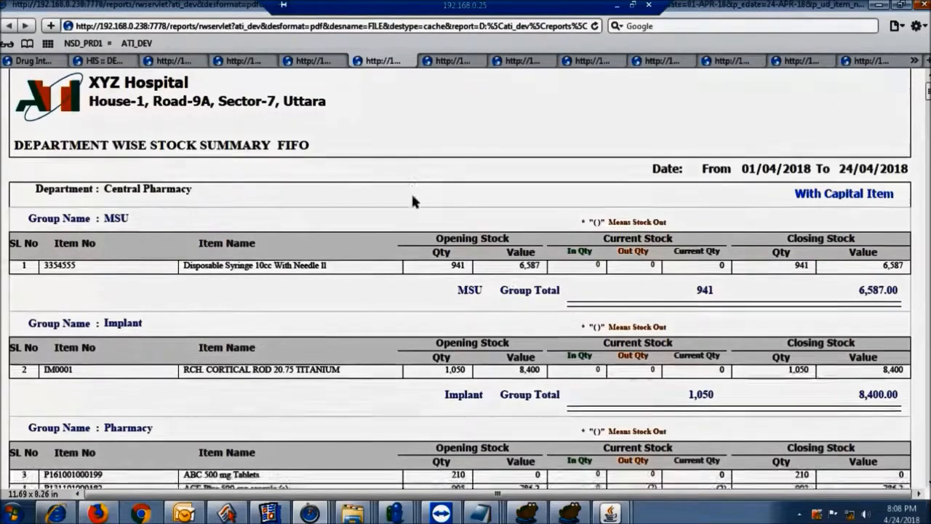
scroll(432, 213, down, 2)
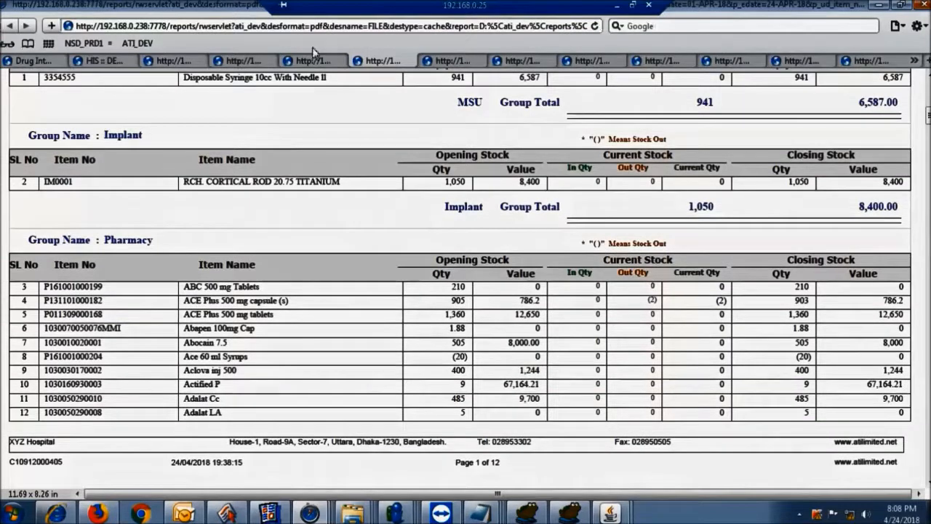
key(ctrl+shift+Tab)
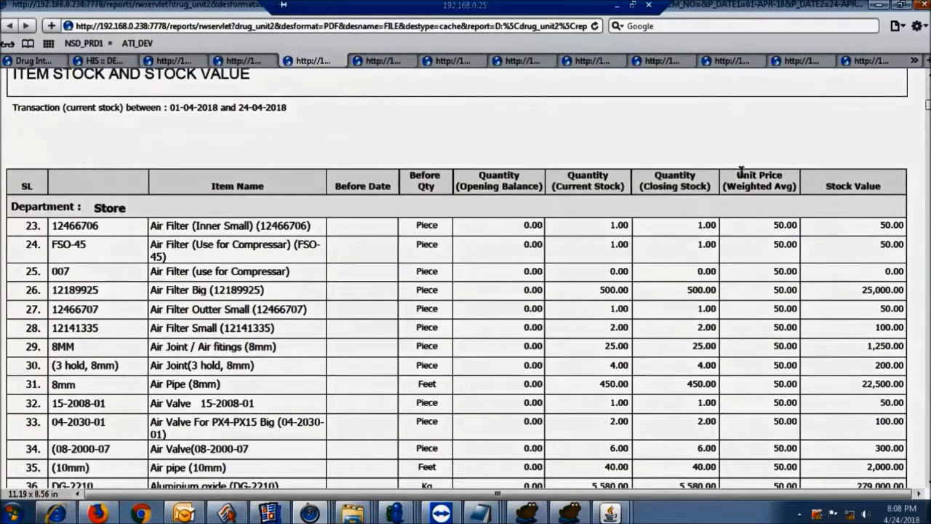
click(248, 64)
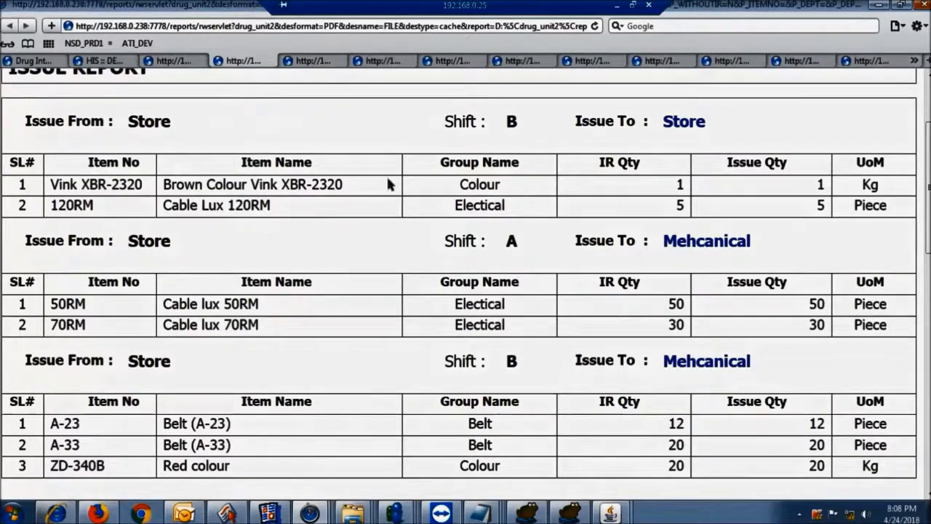
click(173, 62)
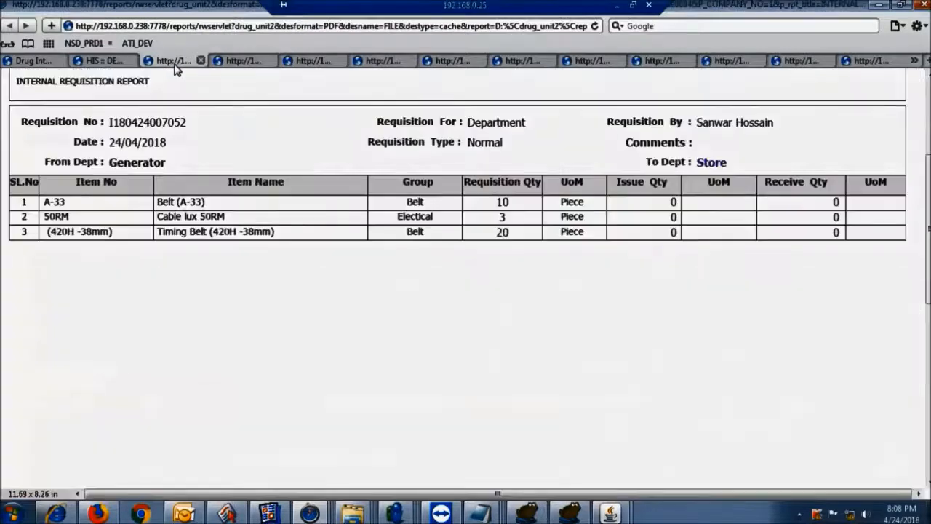